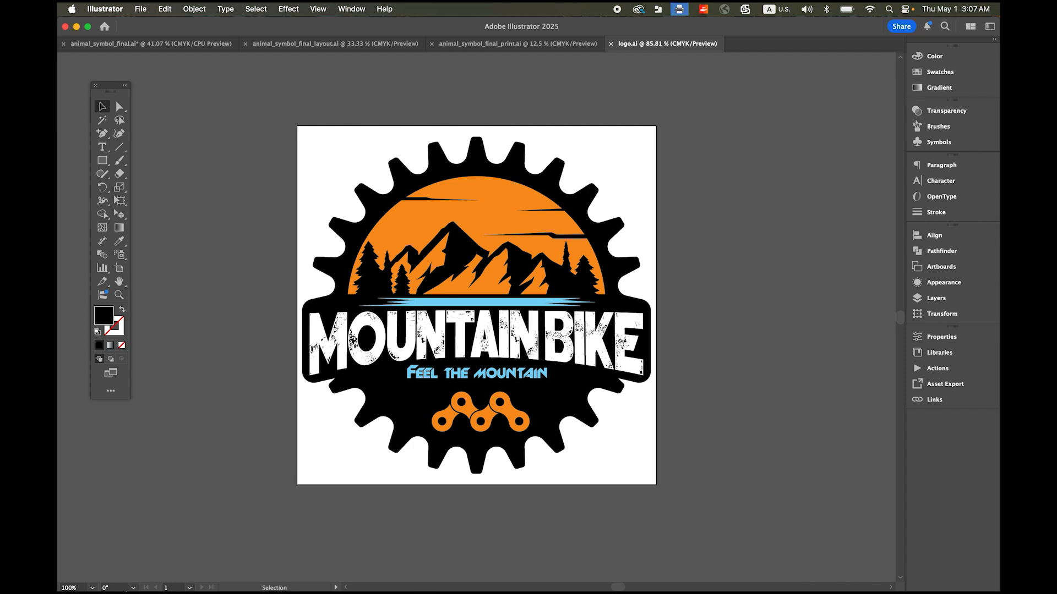
- Switch to Finder and preview thumbnail.jpg in the 028_Mountain Bike folder, then return to the open logo.ai artwork
{"action": "mouse_move", "coordinate": [80, 581]}
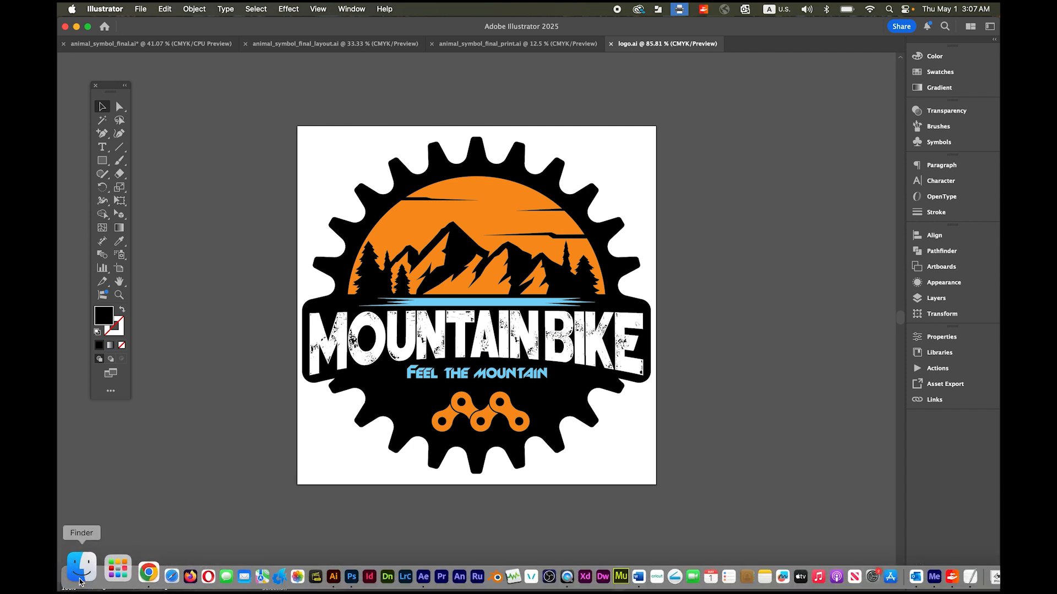
{"action": "left_click", "coordinate": [80, 573]}
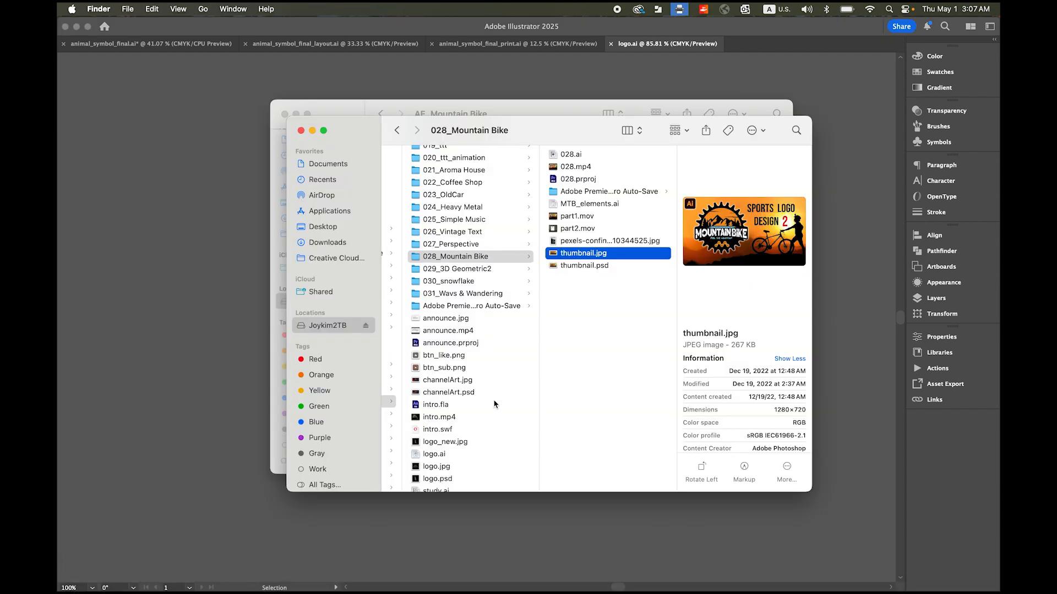
{"action": "key", "text": "space"}
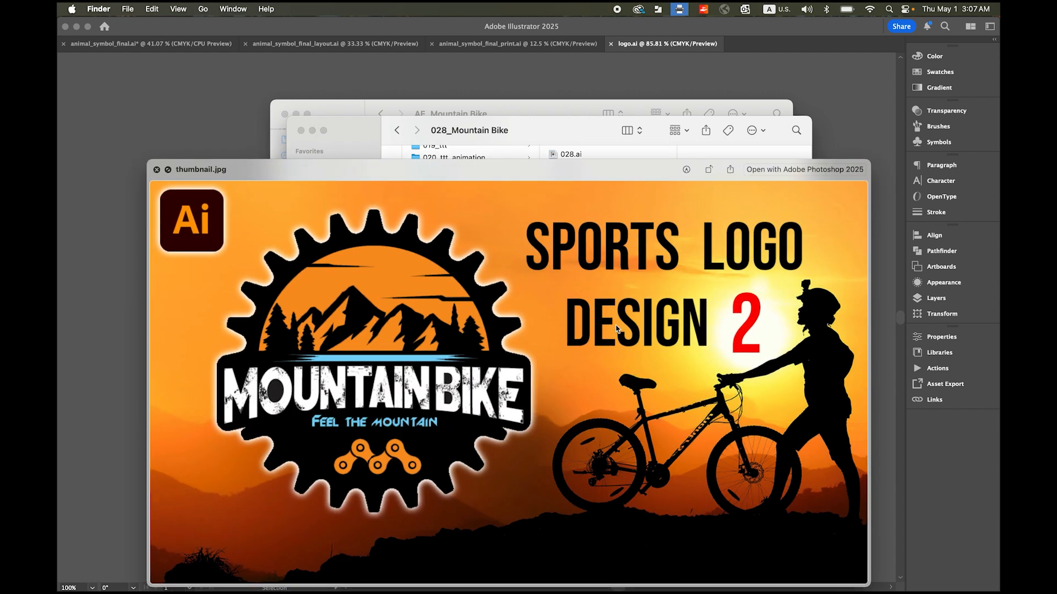
{"action": "left_click_drag", "start_coordinate": [493, 173], "coordinate": [487, 120]}
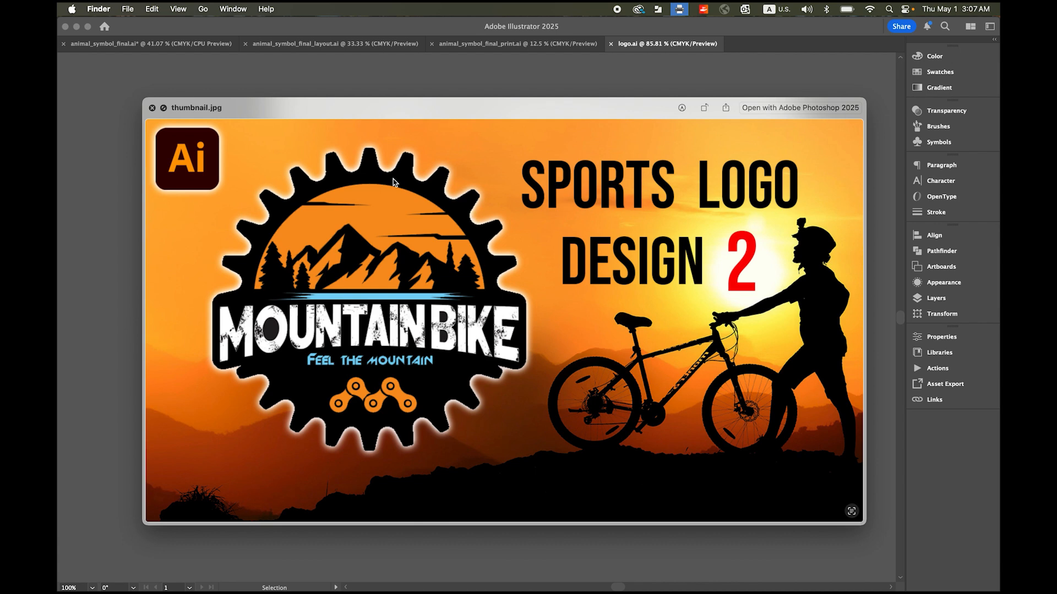
{"action": "key", "text": "space"}
{"action": "left_click", "coordinate": [478, 72]}
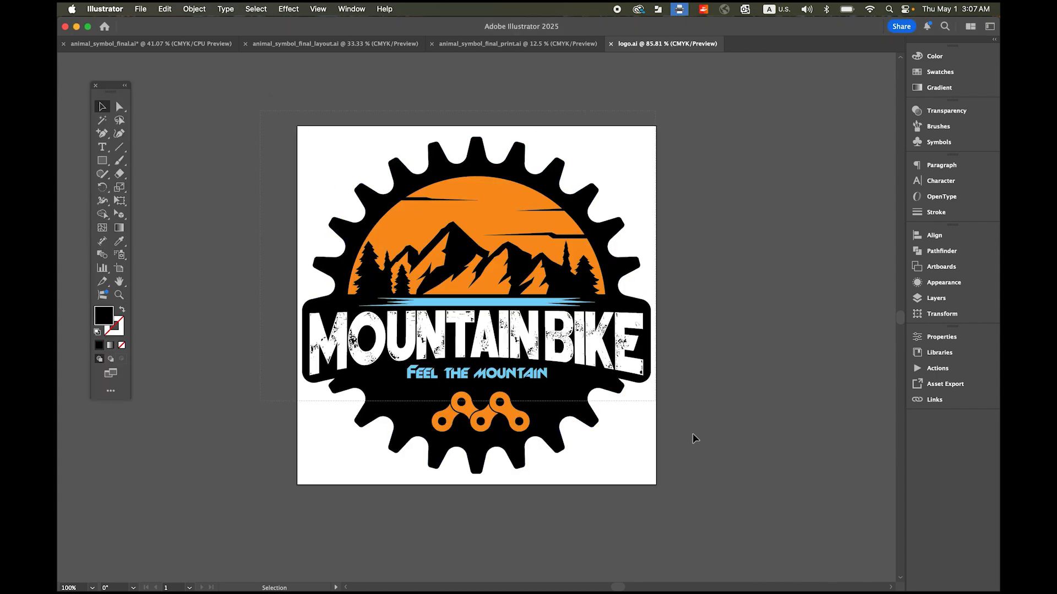
- Select all of the mountain bike logo artwork and copy it
{"action": "key", "text": "super+a"}
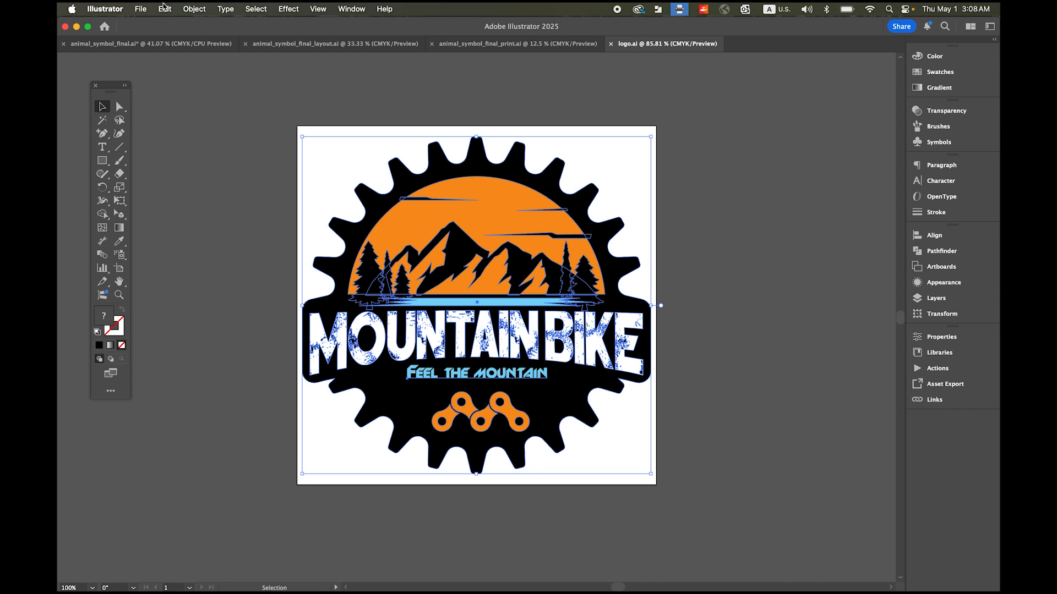
{"action": "left_click", "coordinate": [163, 7]}
{"action": "left_click", "coordinate": [212, 70]}
- Switch to Photoshop and create a 700 × 700 px RGB document at 72 pixels/inch with a black background
{"action": "scroll", "coordinate": [265, 498], "scroll_direction": "down", "scroll_amount": 1}
{"action": "mouse_move", "coordinate": [237, 583]}
{"action": "left_click", "coordinate": [309, 577]}
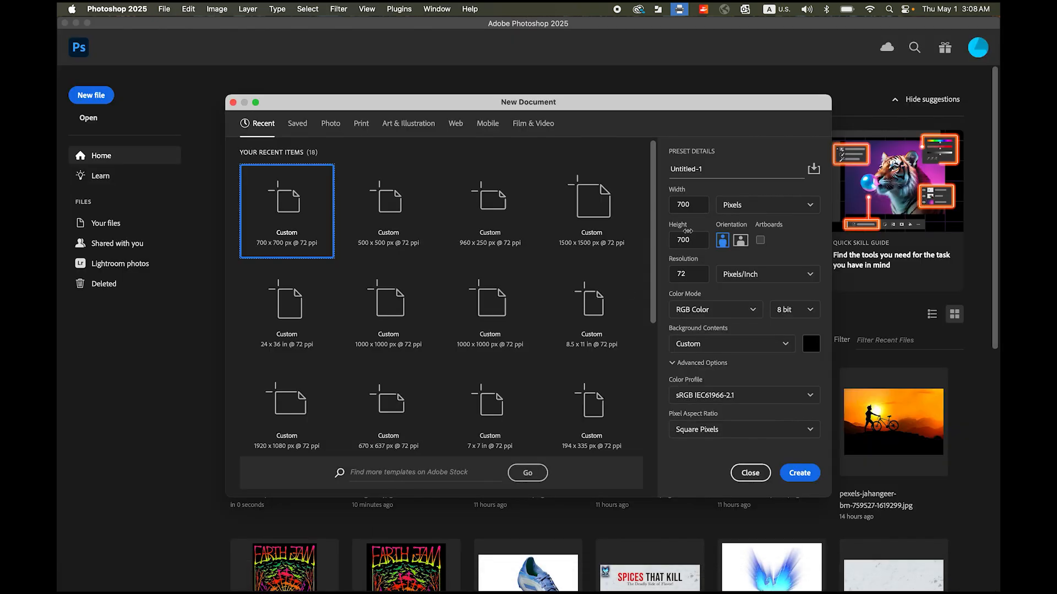
{"action": "double_click", "coordinate": [695, 204]}
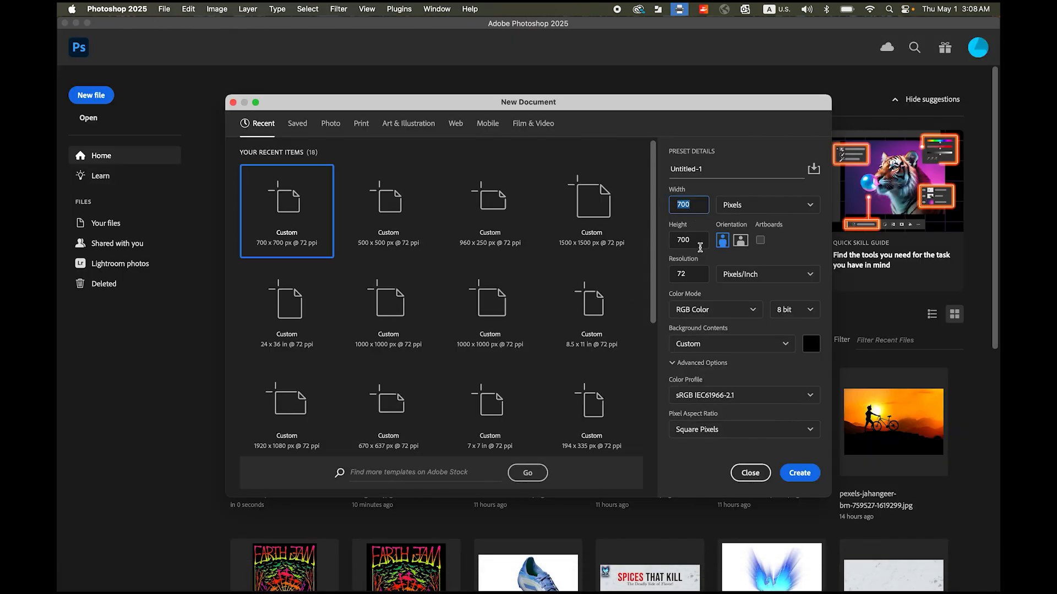
{"action": "left_click_drag", "start_coordinate": [697, 239], "coordinate": [658, 243]}
{"action": "left_click_drag", "start_coordinate": [693, 277], "coordinate": [663, 271]}
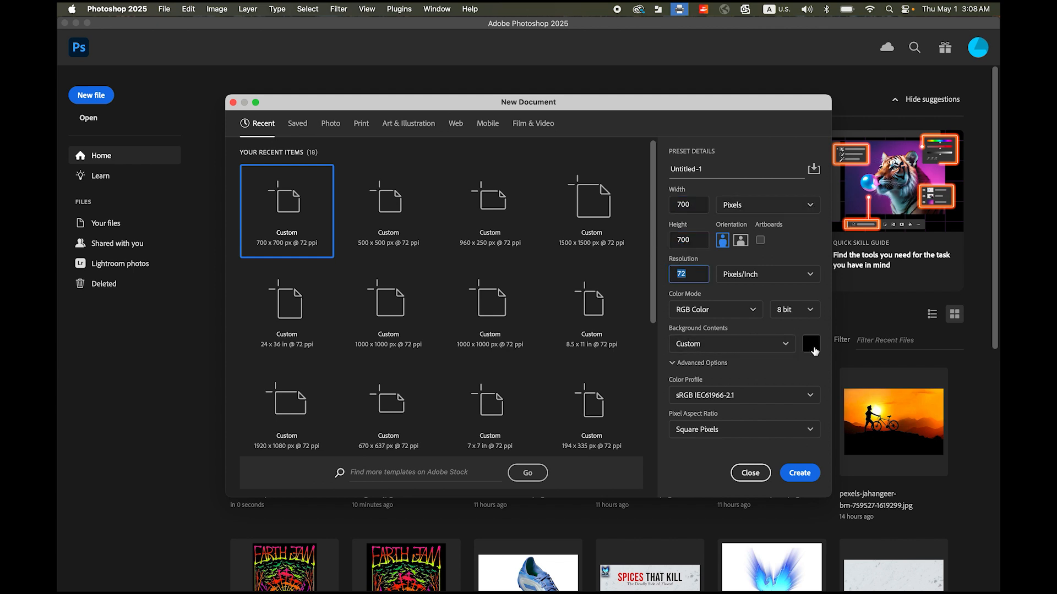
{"action": "left_click", "coordinate": [796, 477]}
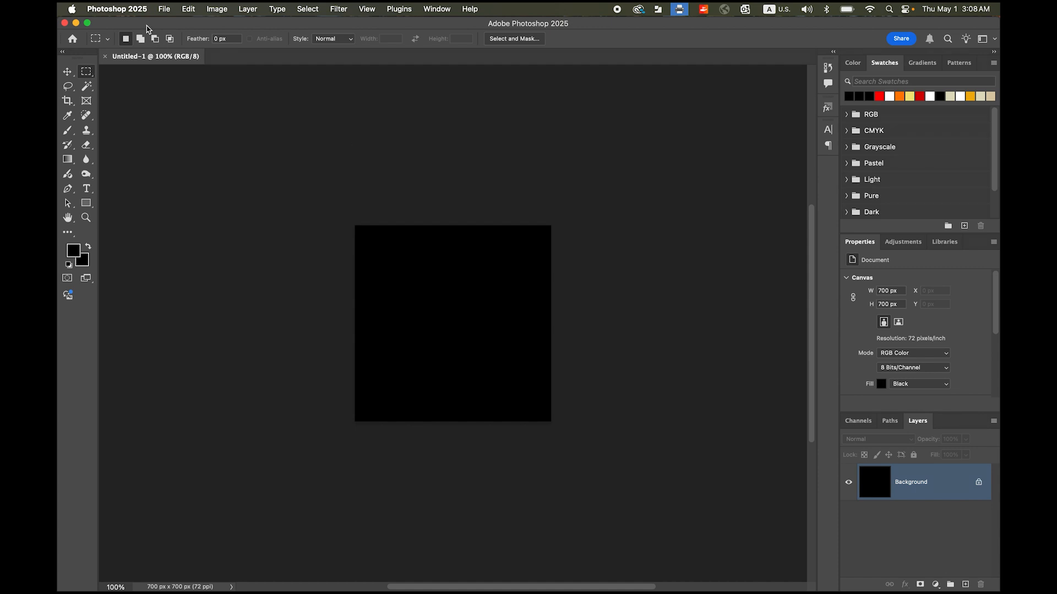
- Paste the copied logo into the document and enlarge it around its centre to about 540 × 523 px
{"action": "left_click", "coordinate": [187, 8]}
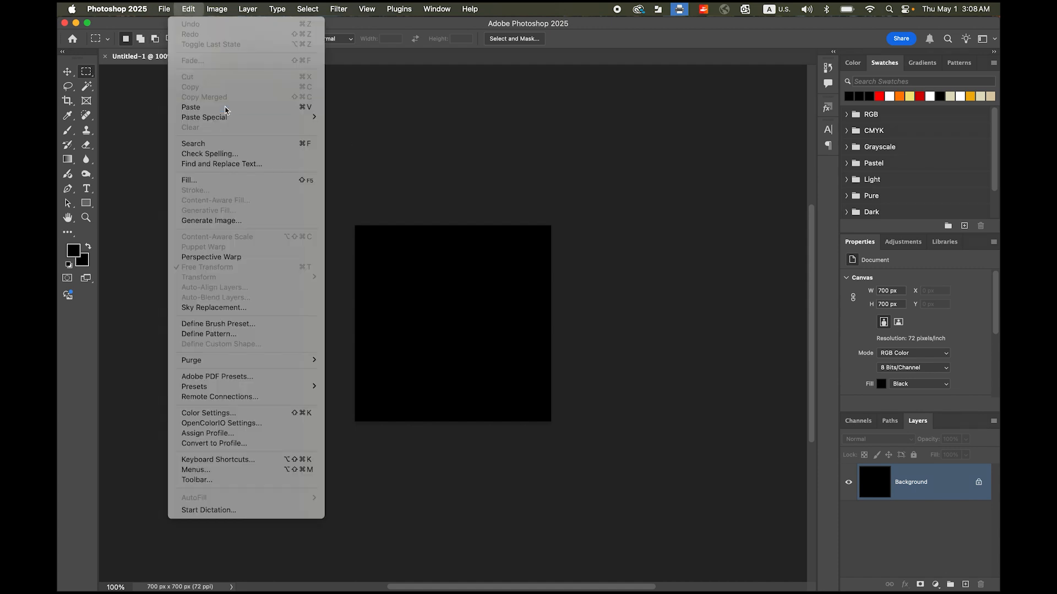
{"action": "left_click", "coordinate": [193, 107]}
{"action": "left_click_drag", "start_coordinate": [494, 227], "coordinate": [443, 209]}
{"action": "left_click", "coordinate": [531, 233]}
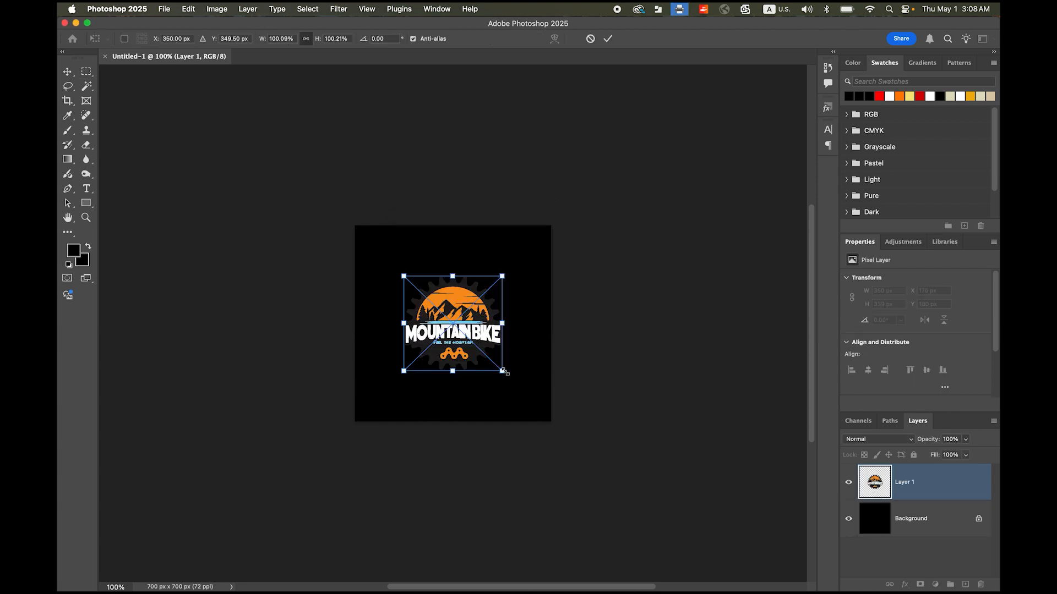
{"action": "left_click_drag", "start_coordinate": [503, 372], "coordinate": [529, 397]}
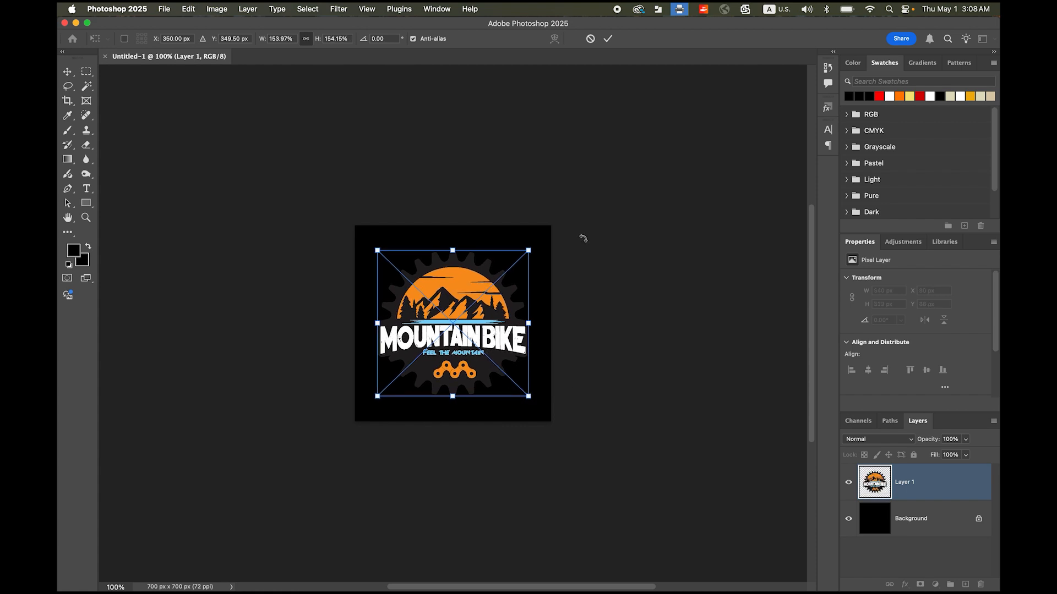
{"action": "left_click", "coordinate": [608, 39]}
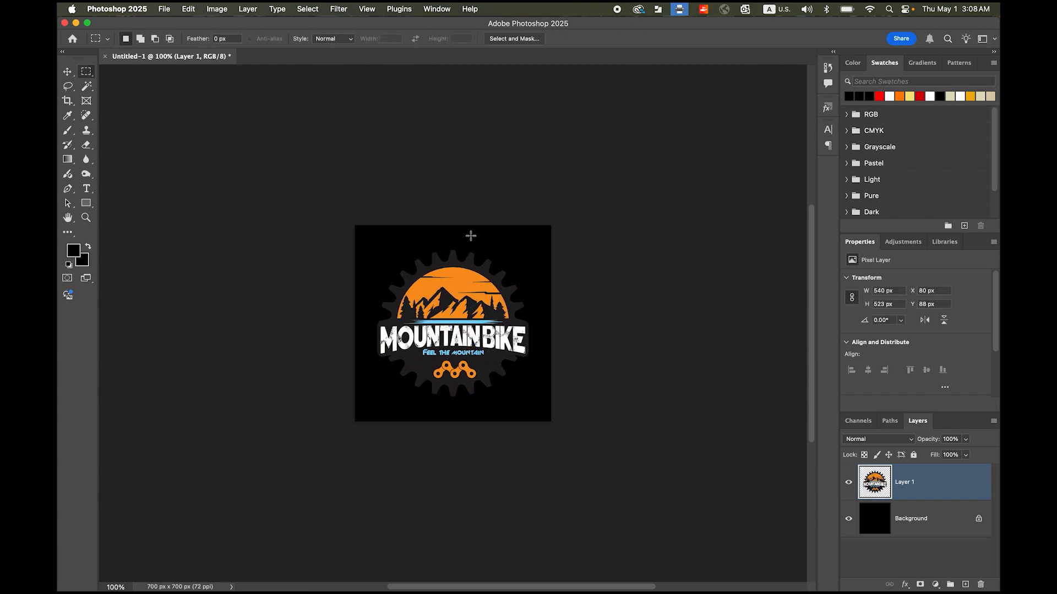
- Add an Outer Glow to the logo layer in white (ffffff) with a spread of 11%
{"action": "left_click", "coordinate": [905, 584]}
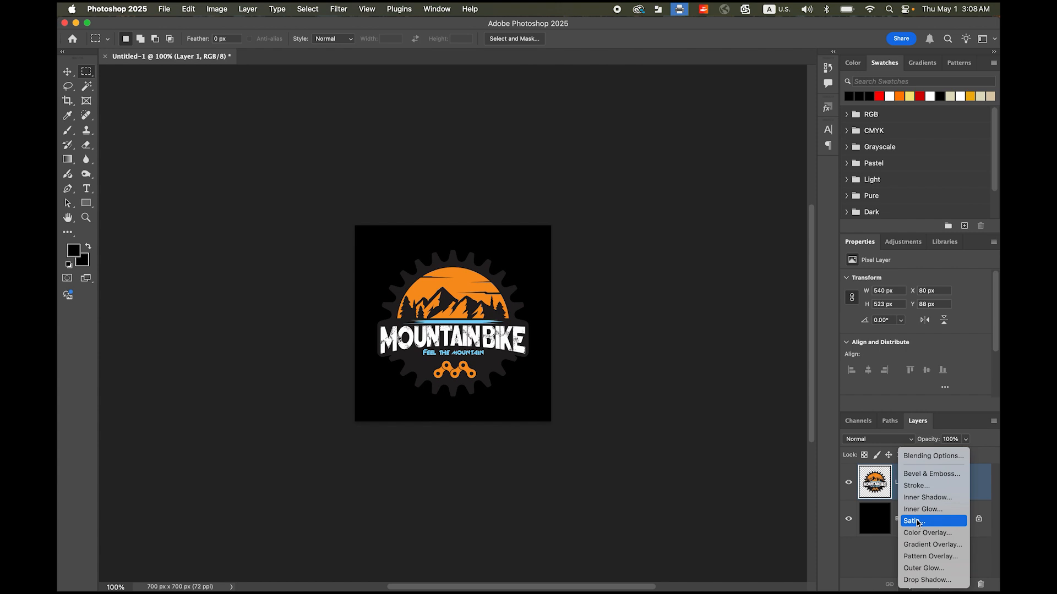
{"action": "left_click", "coordinate": [929, 570]}
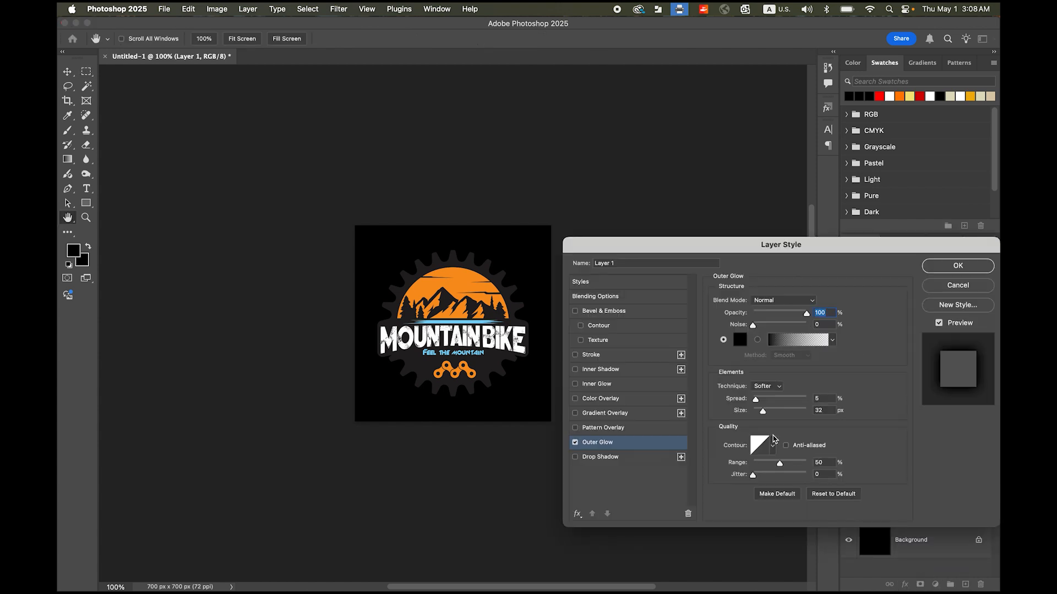
{"action": "left_click", "coordinate": [740, 344]}
{"action": "type", "text": "ffffff"}
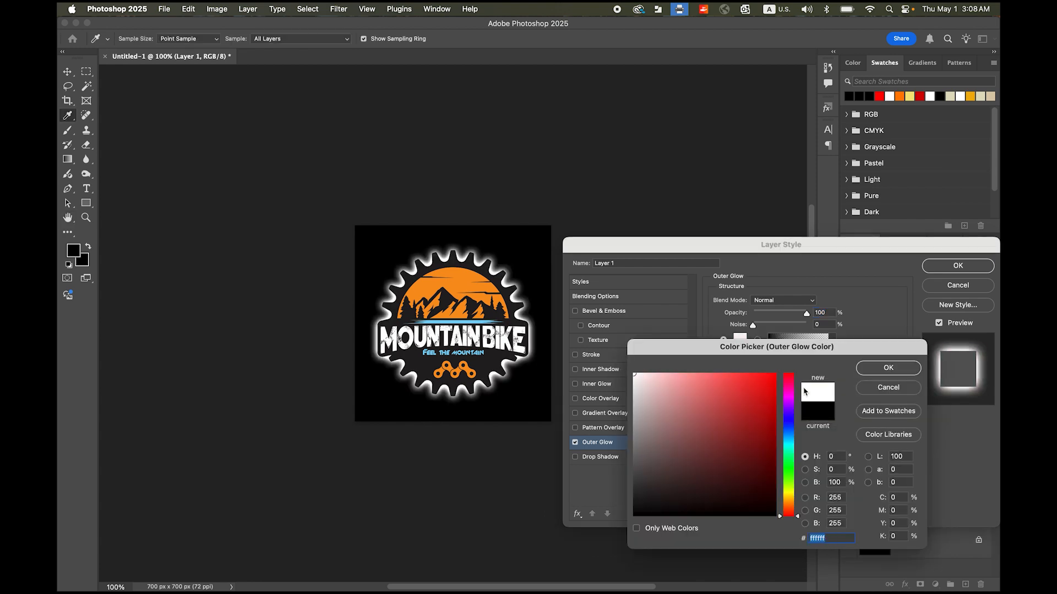
{"action": "left_click", "coordinate": [888, 368]}
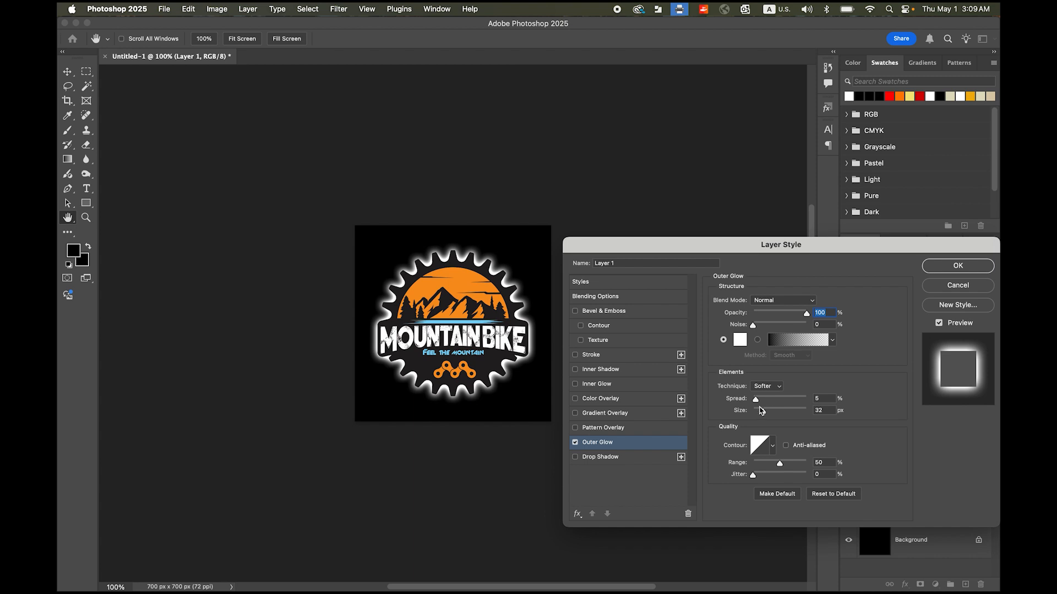
{"action": "left_click_drag", "start_coordinate": [756, 401], "coordinate": [759, 401]}
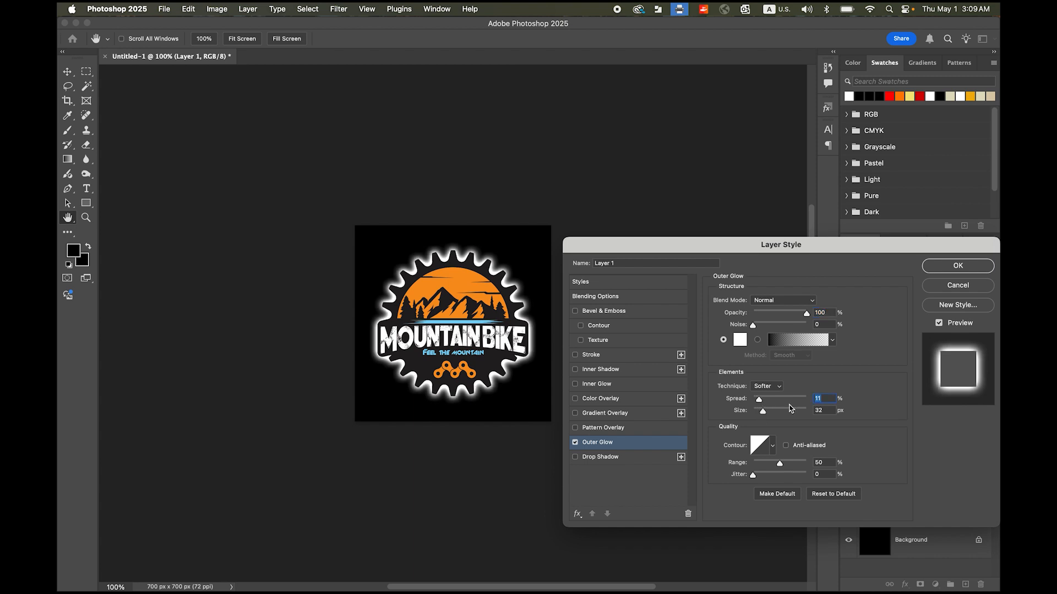
{"action": "left_click", "coordinate": [961, 270]}
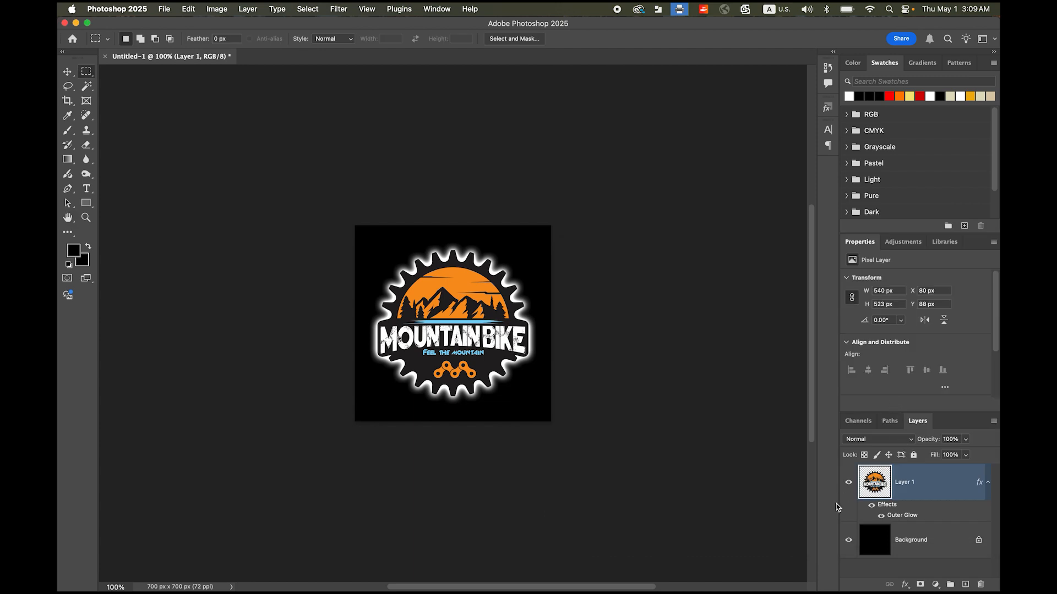
- Hide the black background layer and export the image as a transparent PNG named logo.png in the AE_Mountain Bike folder
{"action": "left_click", "coordinate": [848, 541]}
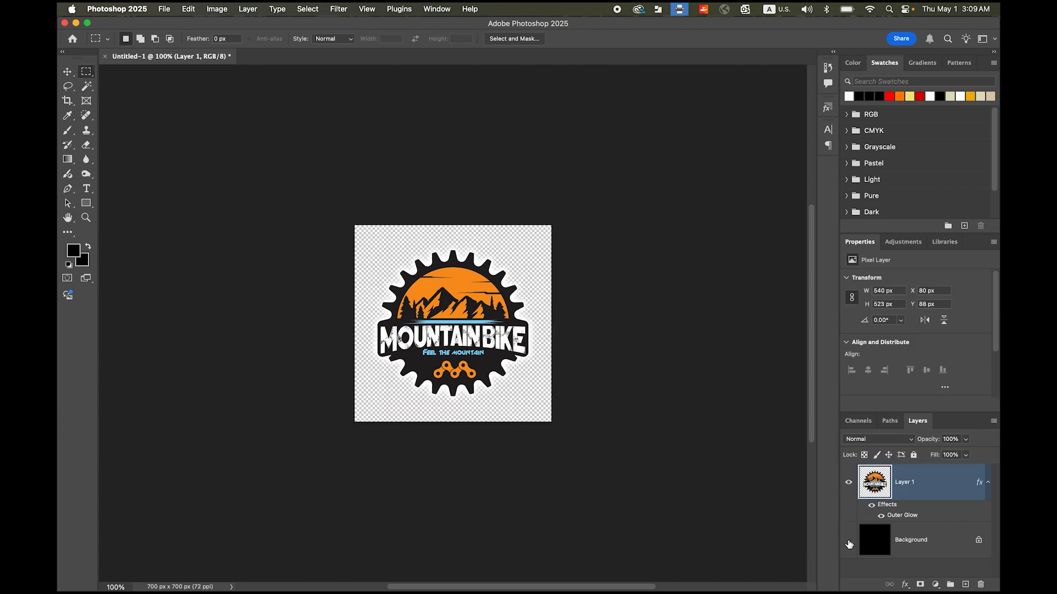
{"action": "left_click", "coordinate": [166, 9]}
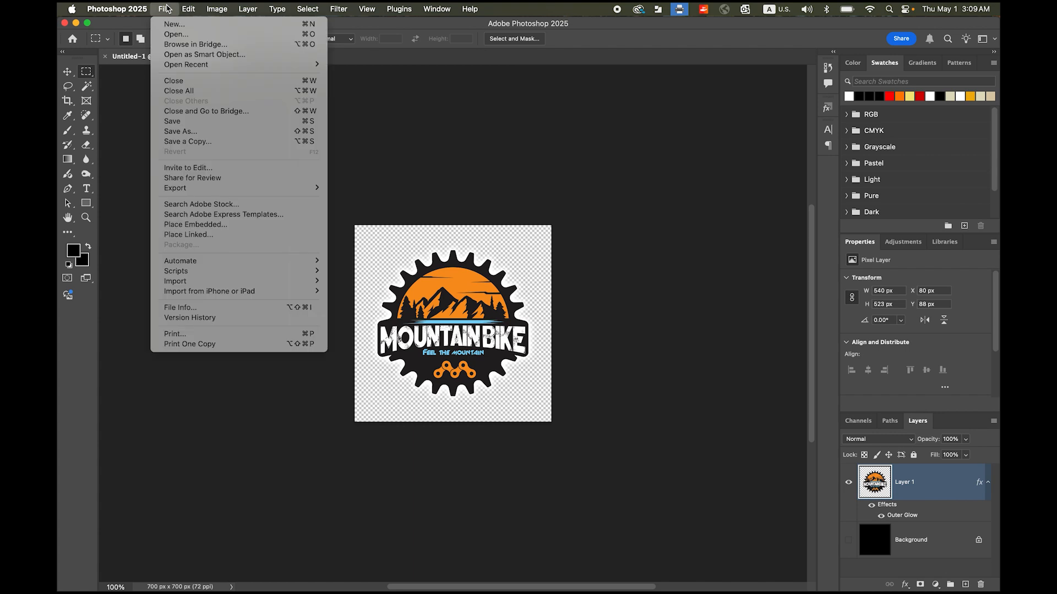
{"action": "mouse_move", "coordinate": [230, 188]}
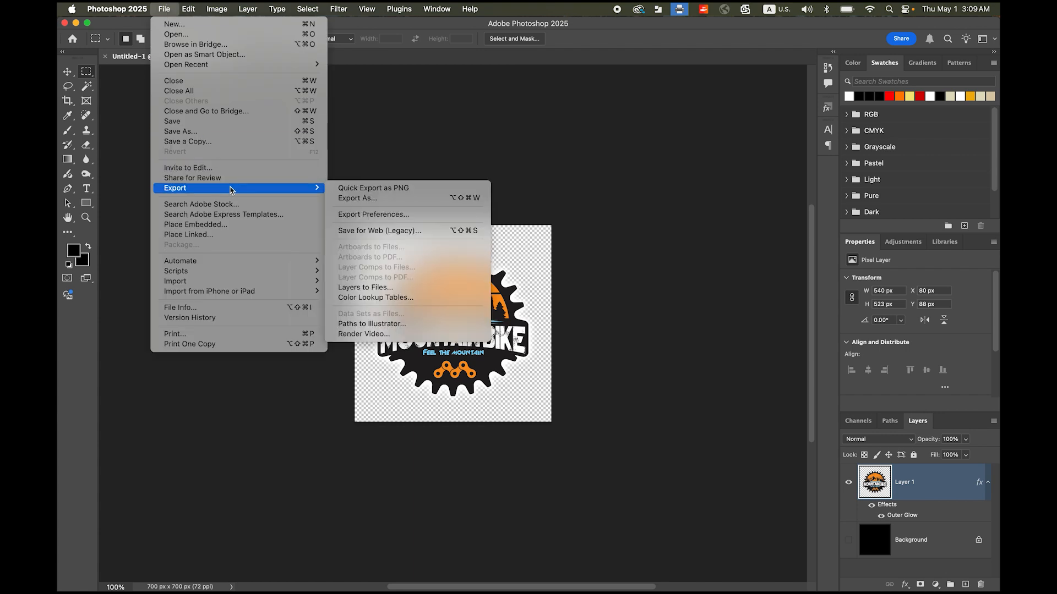
{"action": "left_click", "coordinate": [376, 201]}
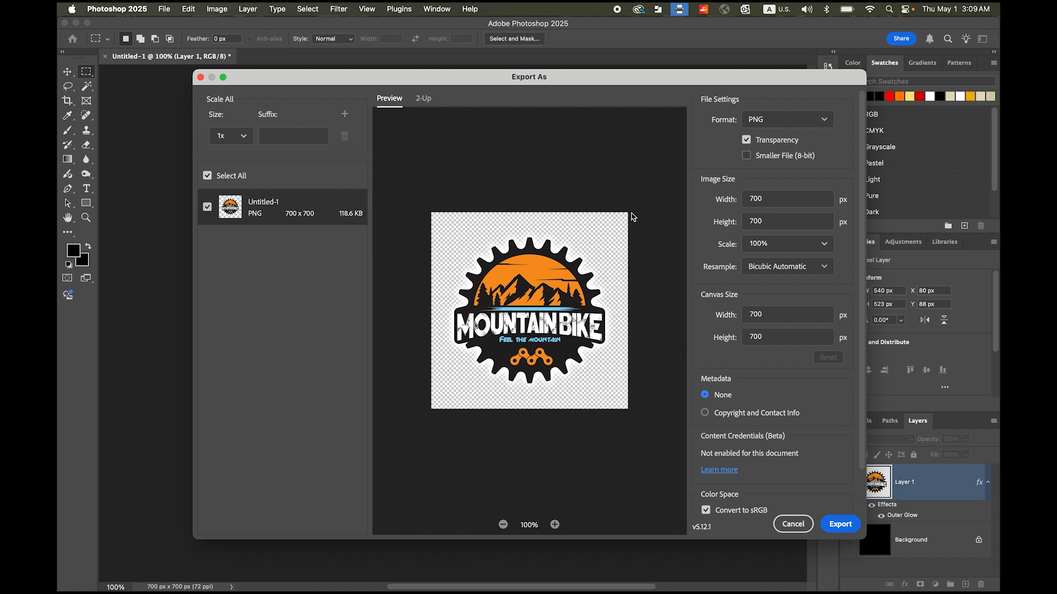
{"action": "left_click", "coordinate": [838, 520]}
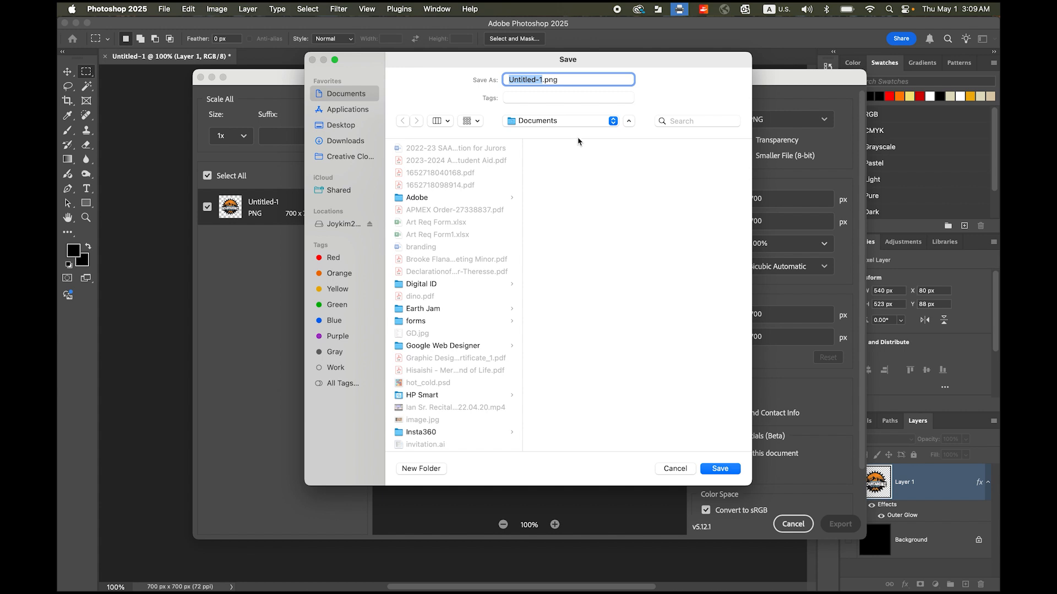
{"action": "left_click", "coordinate": [578, 123]}
{"action": "left_click", "coordinate": [578, 200]}
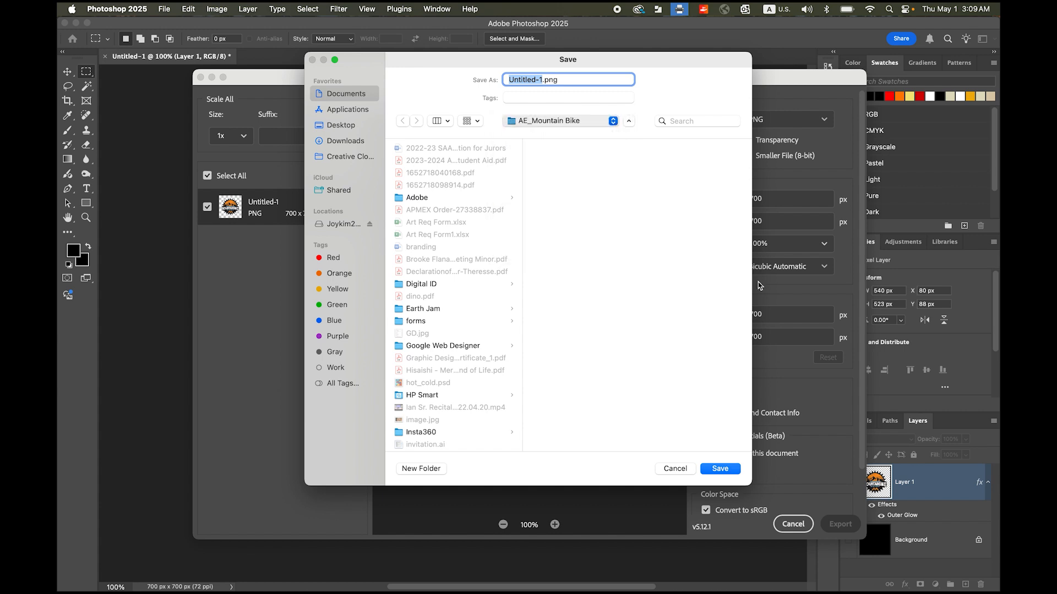
{"action": "type", "text": "logo"}
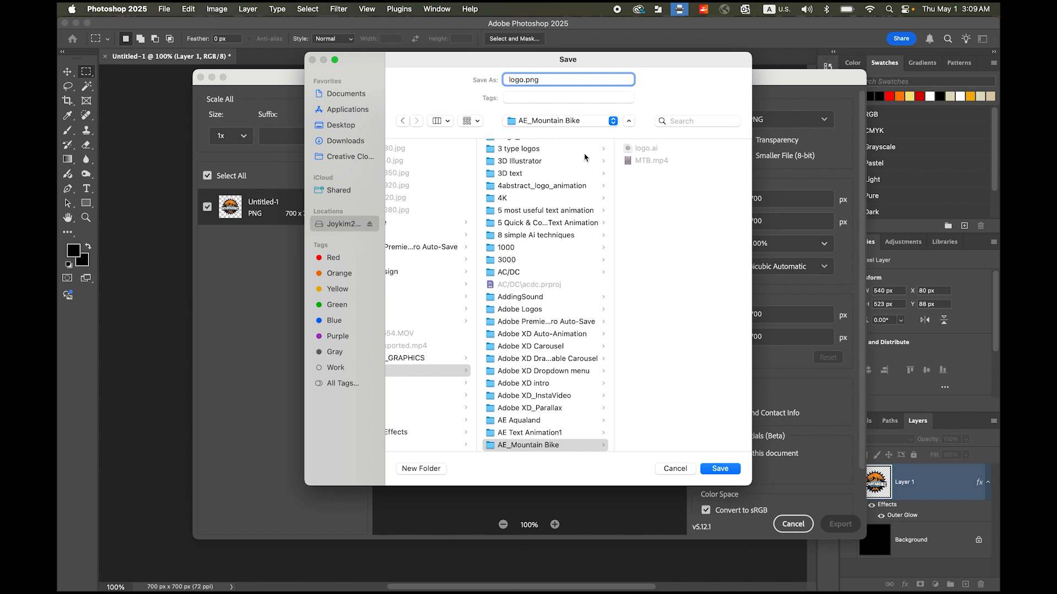
{"action": "left_click", "coordinate": [721, 469]}
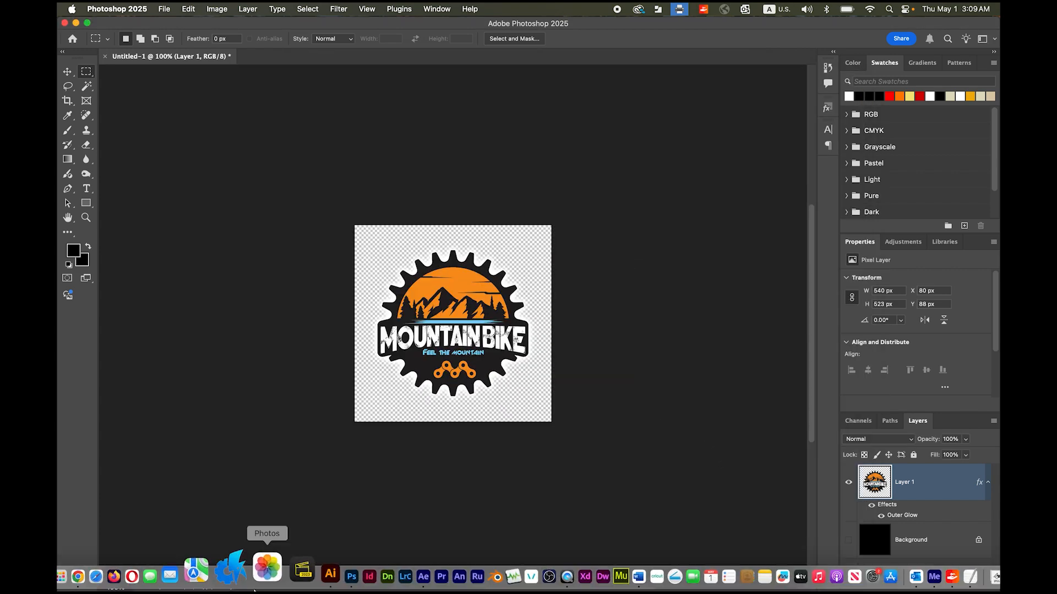
- Switch to After Effects and create a 720 × 1280 px composition at 29.97 frames per second with a 10-second duration
{"action": "left_click", "coordinate": [387, 574]}
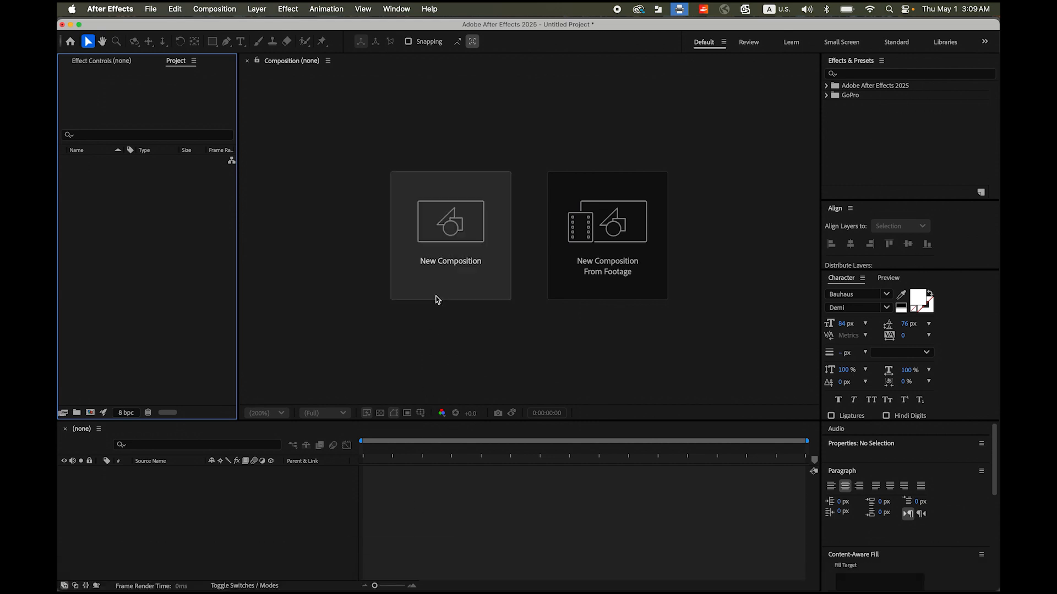
{"action": "left_click", "coordinate": [457, 232]}
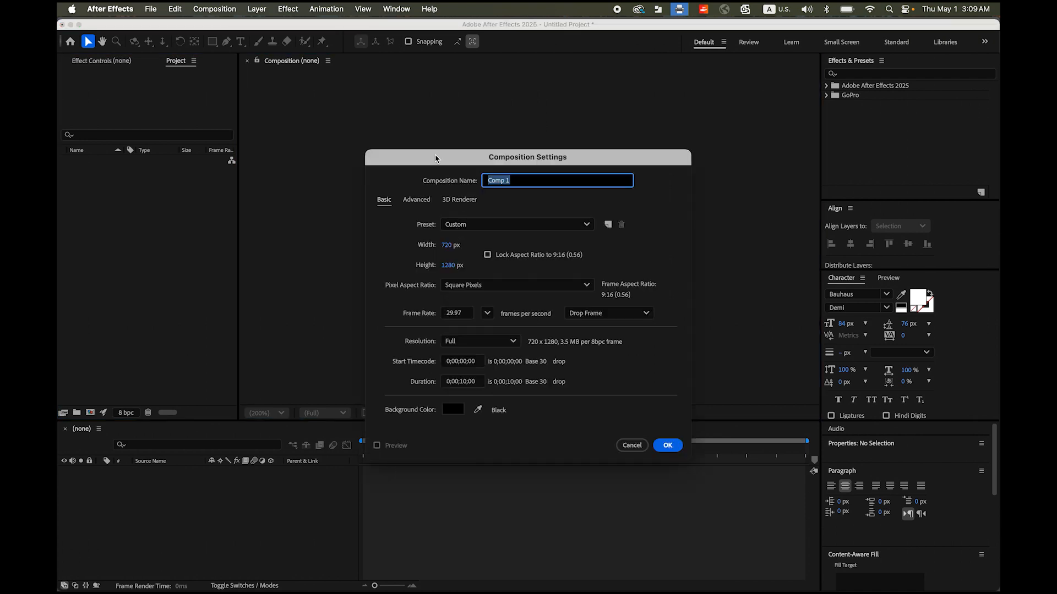
{"action": "left_click_drag", "start_coordinate": [435, 158], "coordinate": [440, 157]}
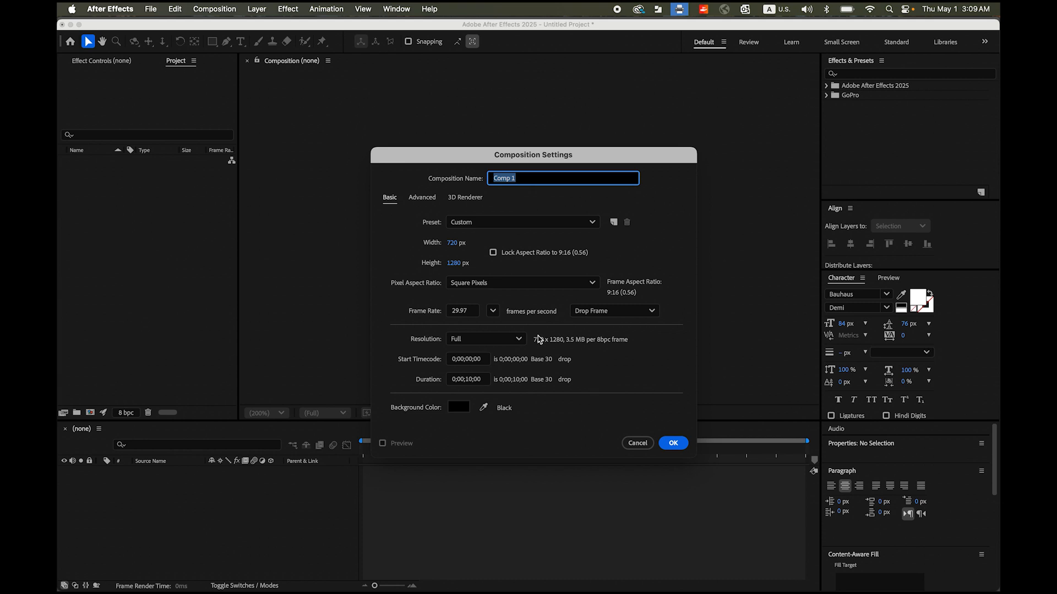
{"action": "left_click", "coordinate": [485, 380]}
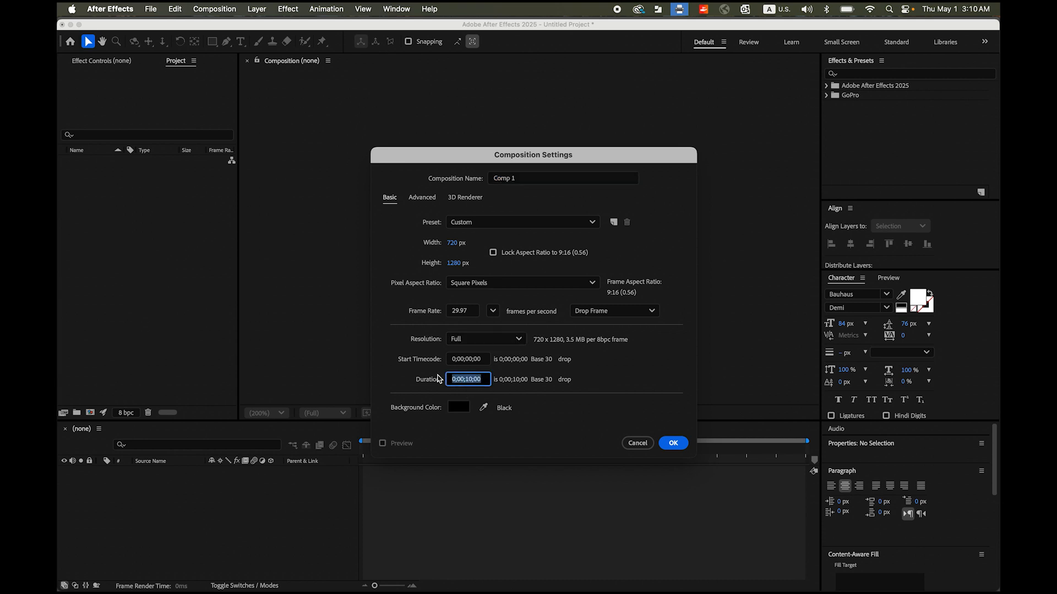
{"action": "type", "text": "10"}
{"action": "left_click", "coordinate": [483, 361]}
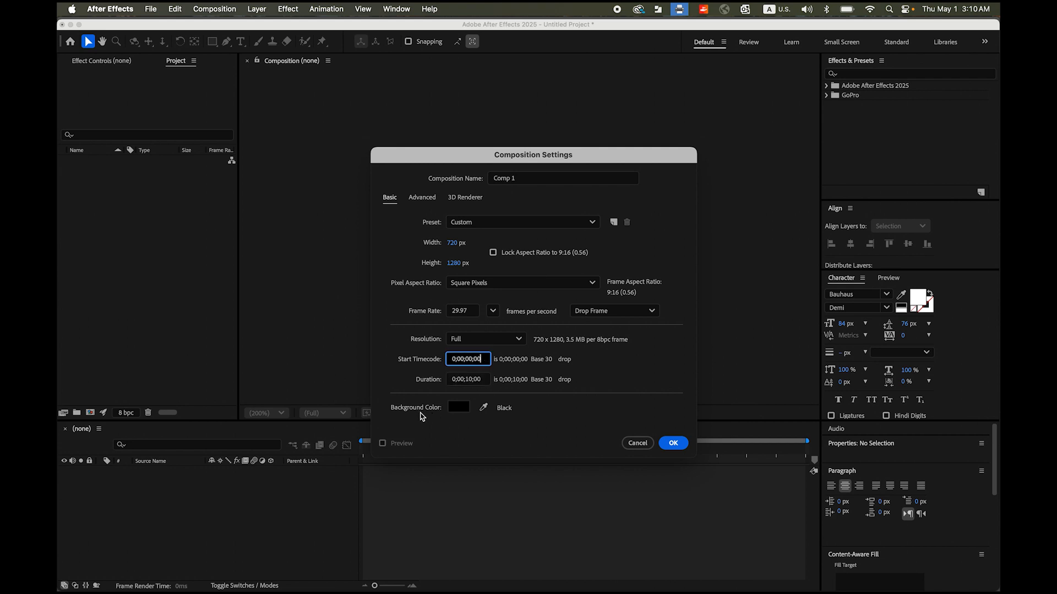
{"action": "left_click", "coordinate": [681, 448]}
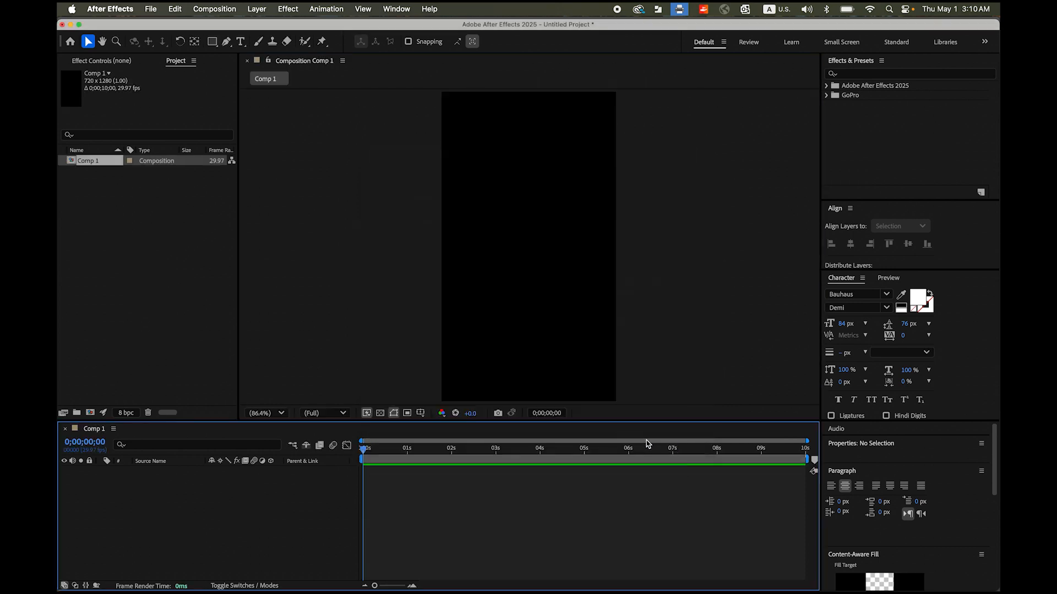
- Import logo.png and MTB.mp4 from the AE_Mountain Bike folder into the project
{"action": "left_click", "coordinate": [151, 9]}
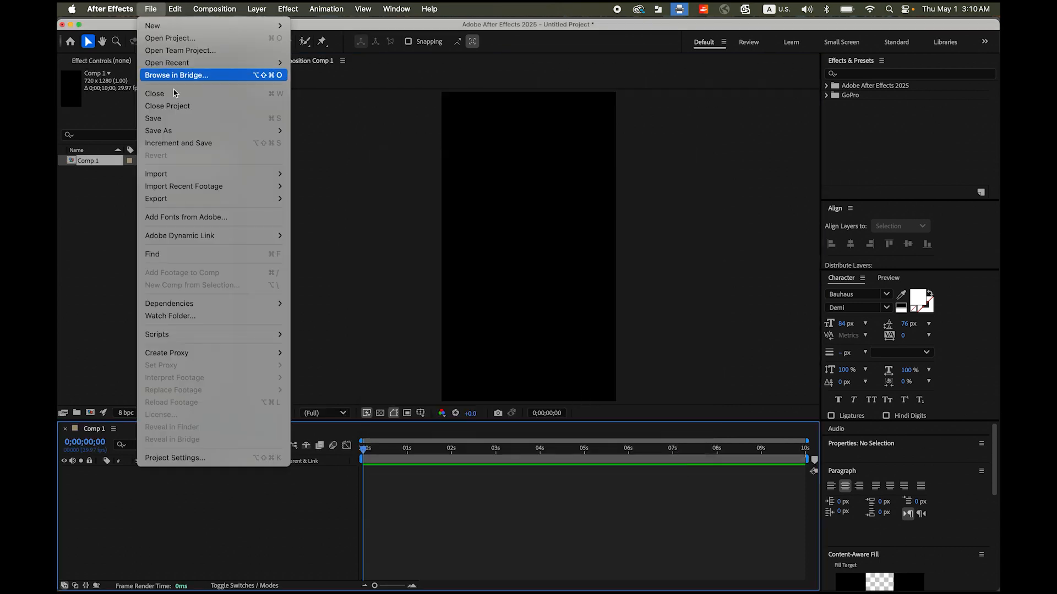
{"action": "mouse_move", "coordinate": [197, 174]}
{"action": "left_click", "coordinate": [300, 175]}
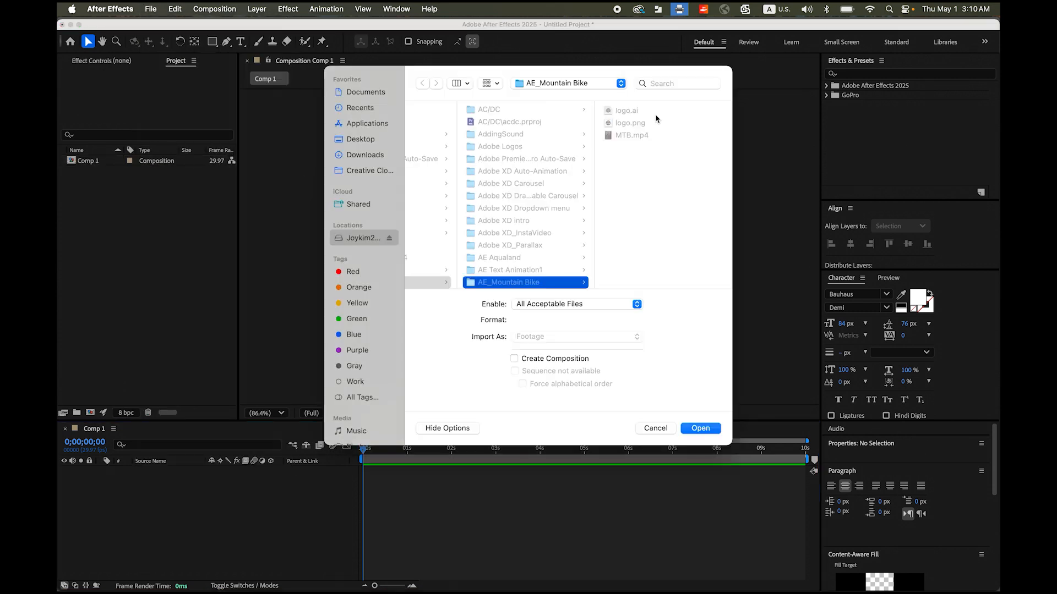
{"action": "left_click", "coordinate": [631, 123]}
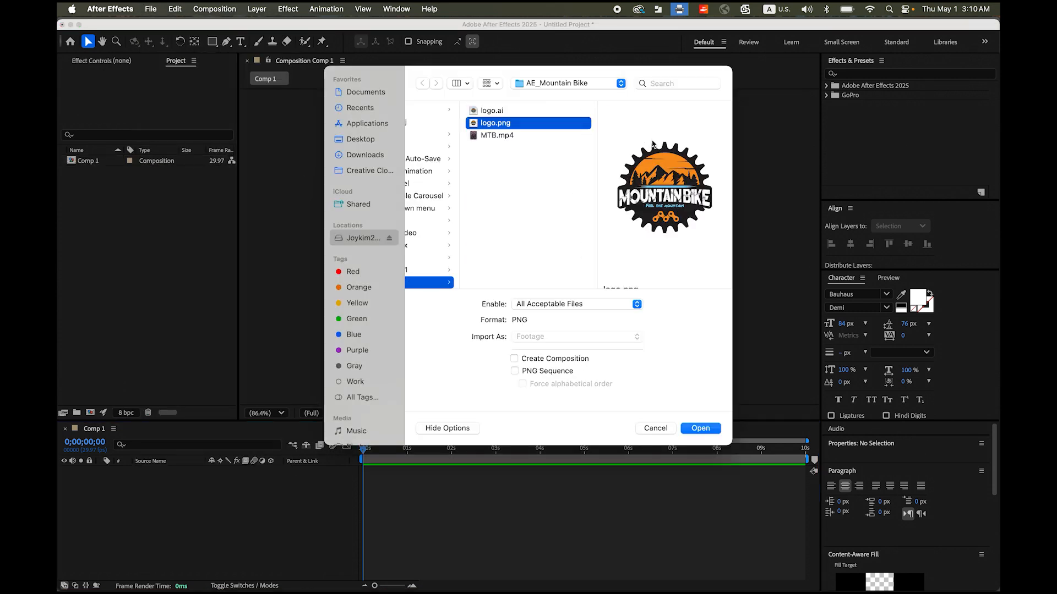
{"action": "left_click", "coordinate": [511, 136], "text": "shift"}
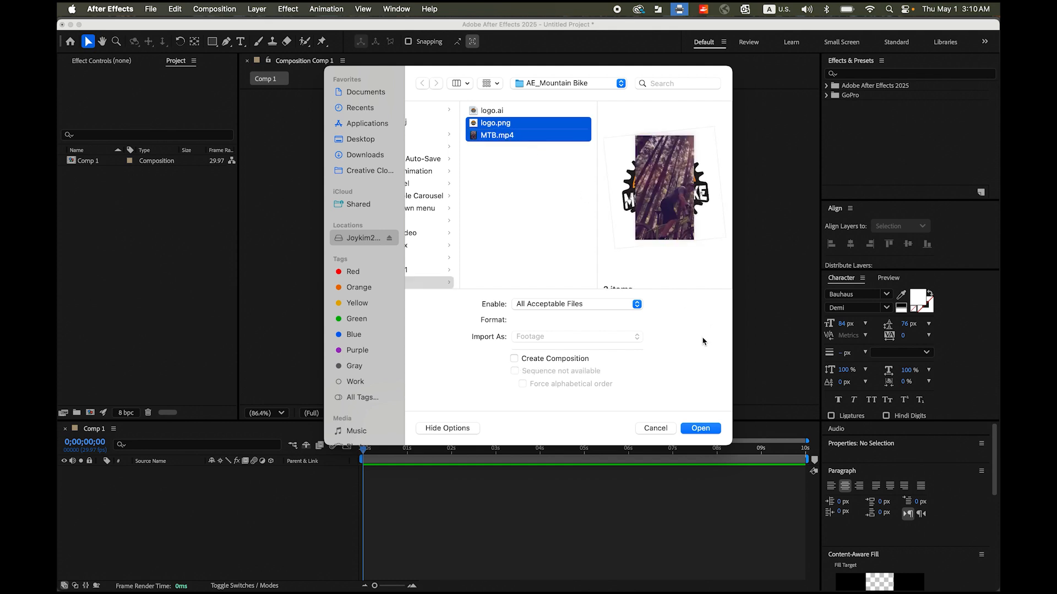
{"action": "left_click", "coordinate": [713, 430]}
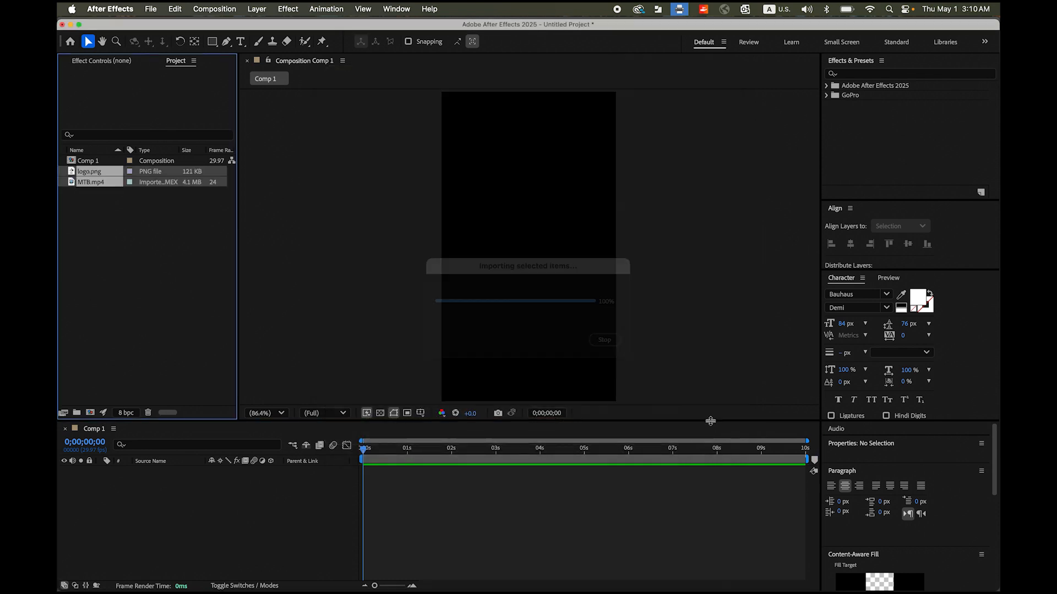
{"action": "left_click", "coordinate": [185, 278]}
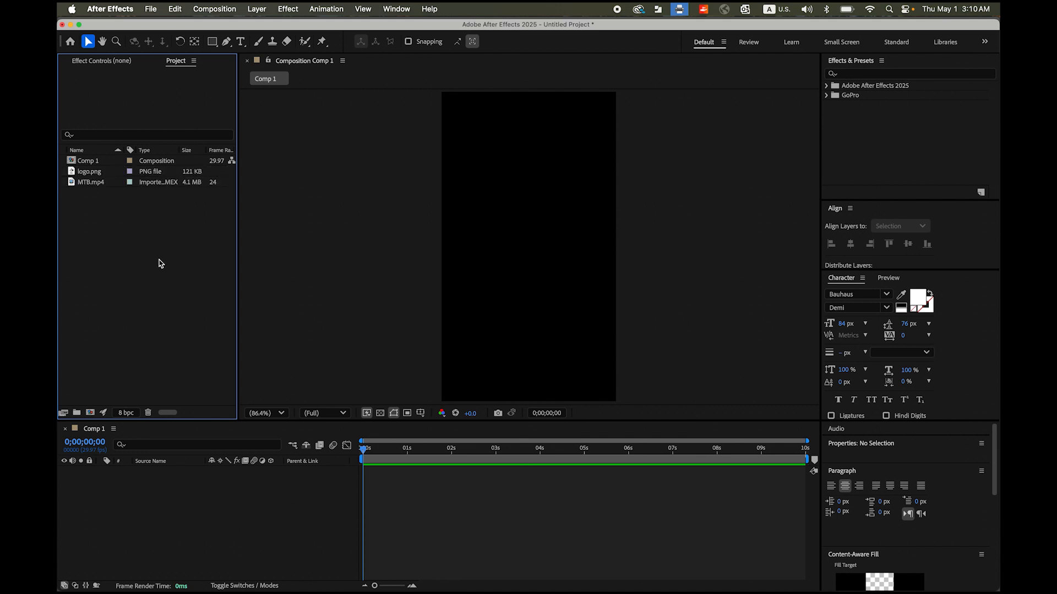
- Add MTB.mp4 to the Comp 1 timeline and place logo.png on the layer above it
{"action": "left_click", "coordinate": [82, 182]}
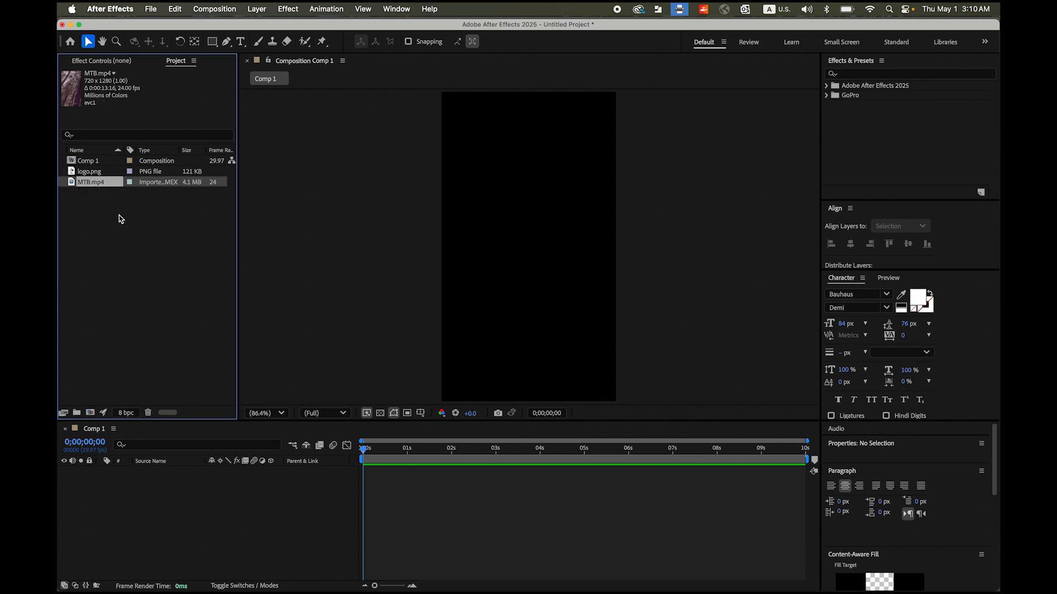
{"action": "left_click_drag", "start_coordinate": [72, 183], "coordinate": [125, 494]}
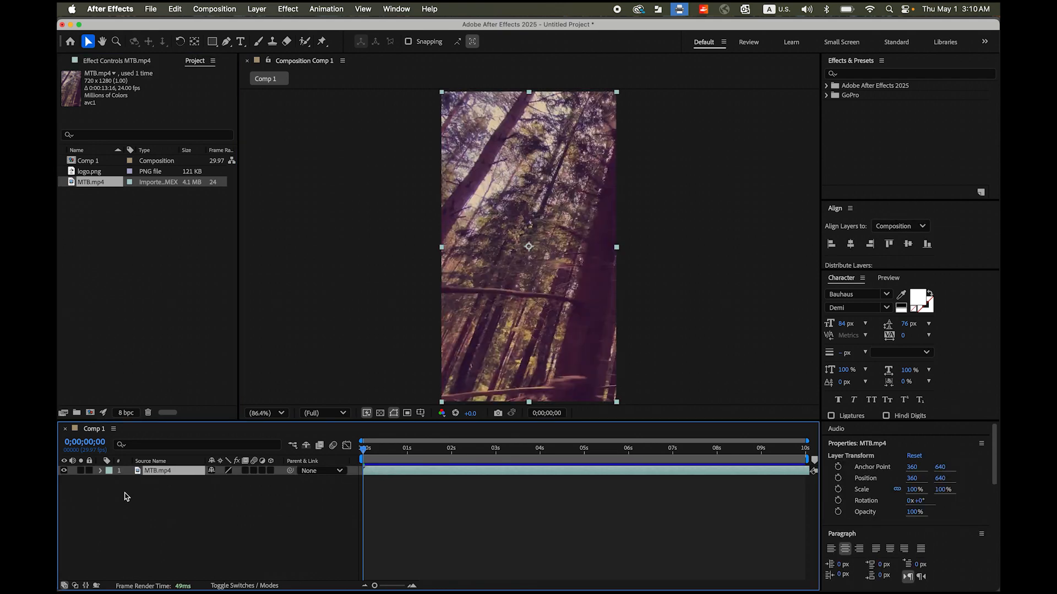
{"action": "left_click", "coordinate": [93, 173]}
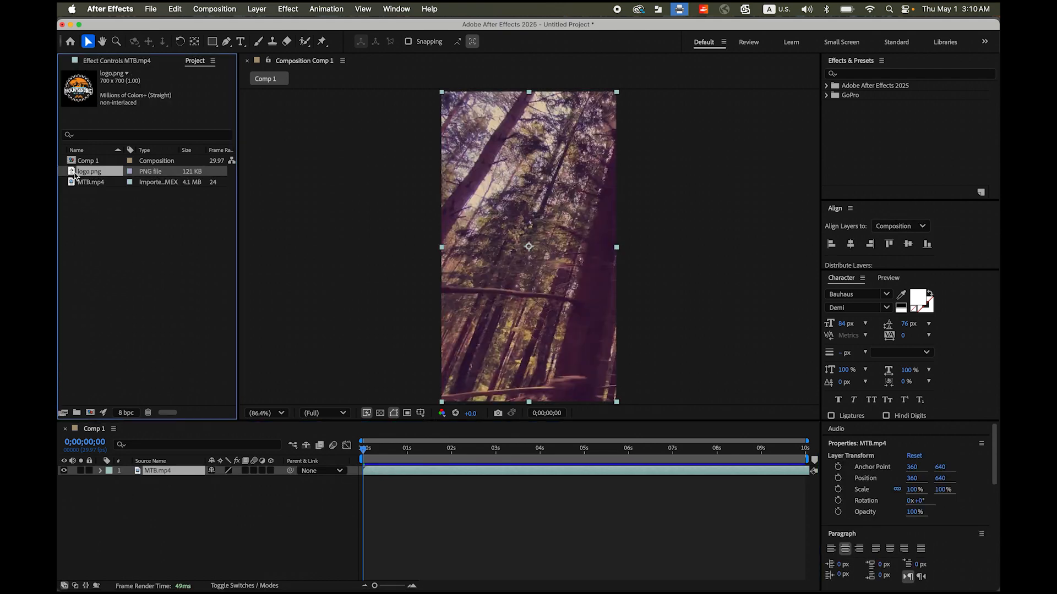
{"action": "left_click_drag", "start_coordinate": [72, 175], "coordinate": [177, 472]}
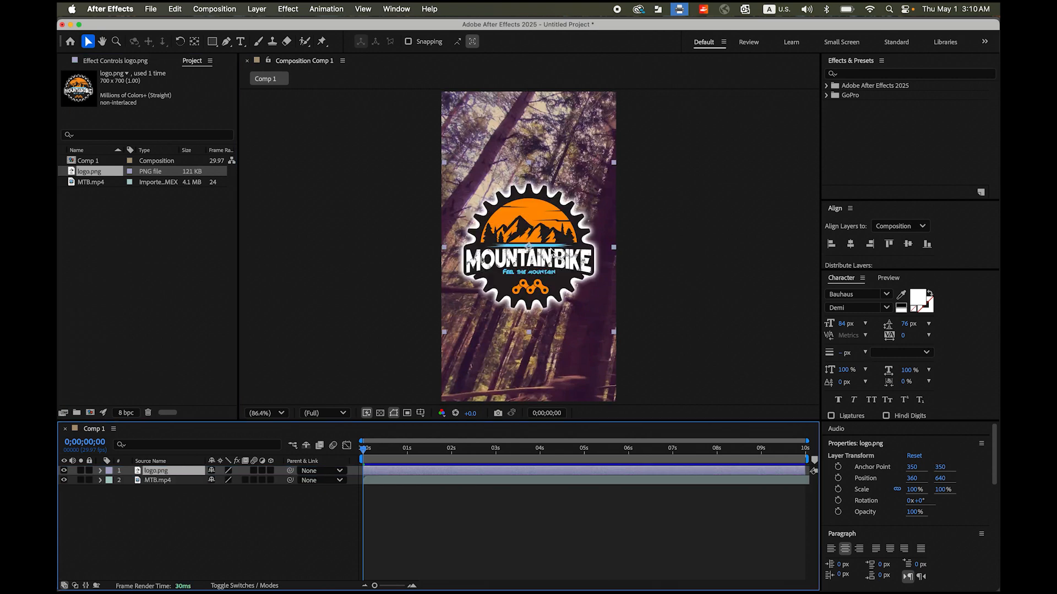
- Move the logo straight up into the upper part of the frame, to a position of about 360, 353
{"action": "left_click", "coordinate": [551, 242]}
{"action": "left_click_drag", "start_coordinate": [529, 280], "coordinate": [533, 212]}
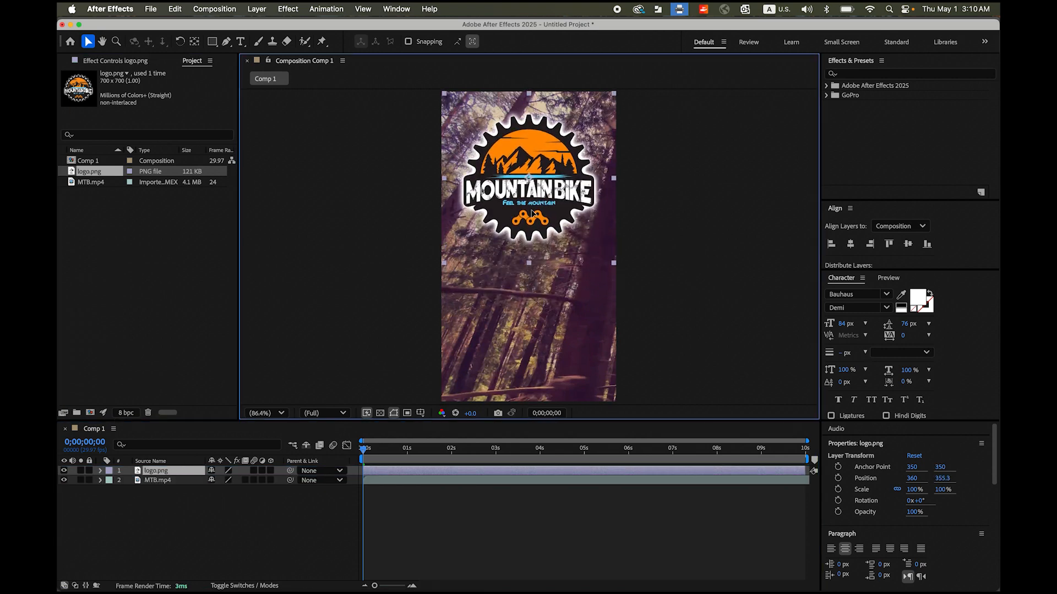
{"action": "left_click_drag", "start_coordinate": [533, 212], "coordinate": [533, 211]}
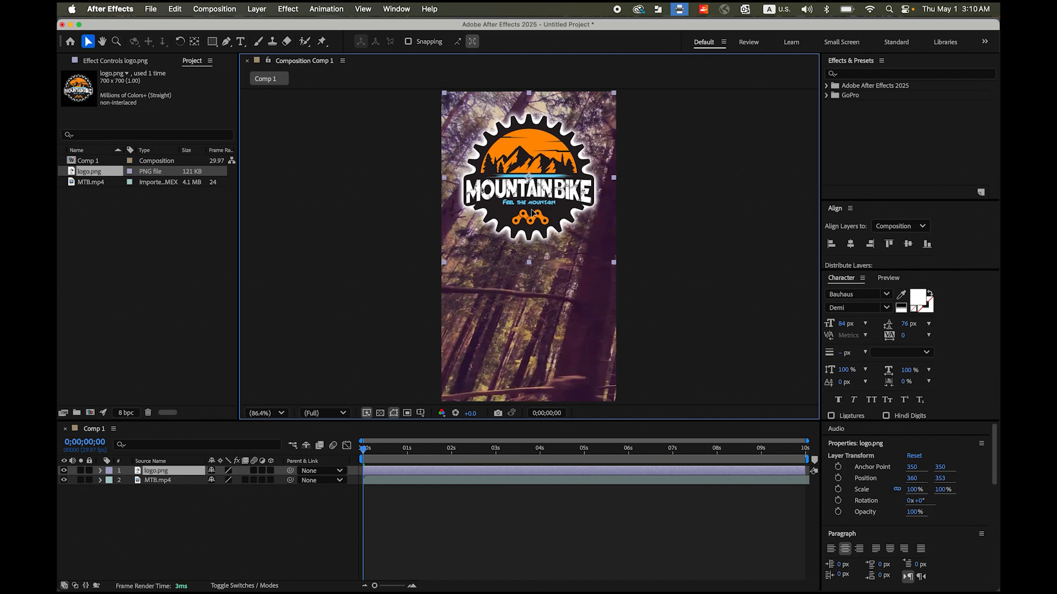
- Scale the logo layer down to 74% and raise it to a position of about 360, 316
{"action": "left_click", "coordinate": [183, 473]}
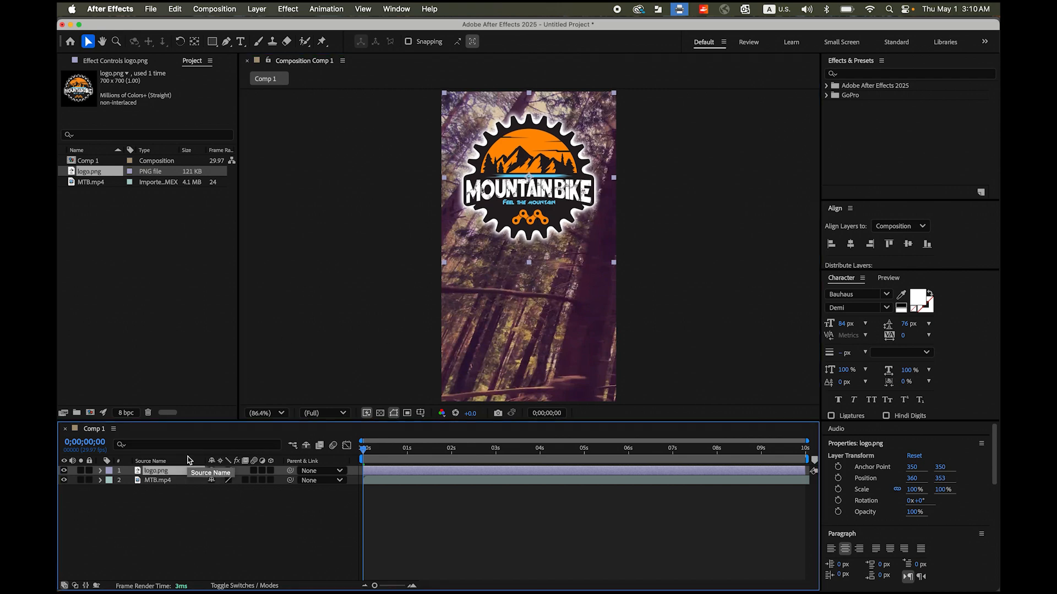
{"action": "key", "text": "s"}
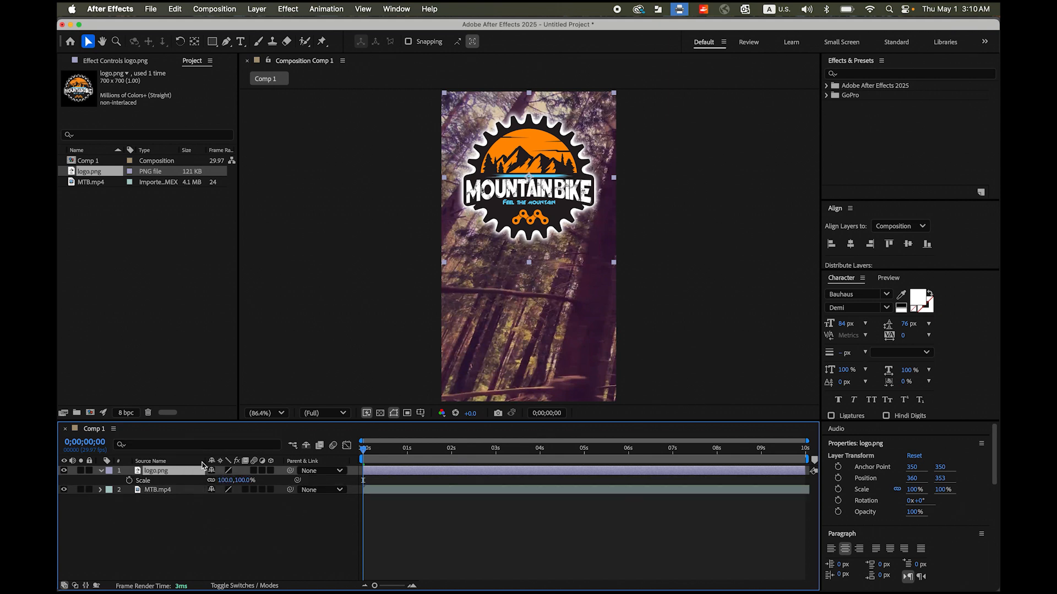
{"action": "left_click_drag", "start_coordinate": [225, 484], "coordinate": [215, 486]}
{"action": "left_click_drag", "start_coordinate": [534, 188], "coordinate": [529, 179]}
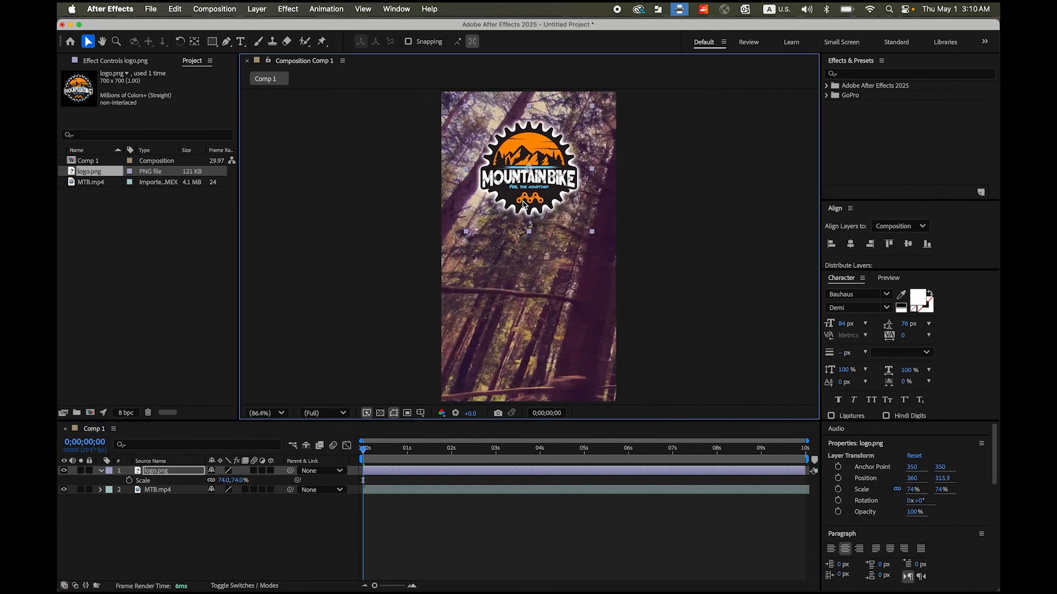
{"action": "left_click", "coordinate": [361, 226]}
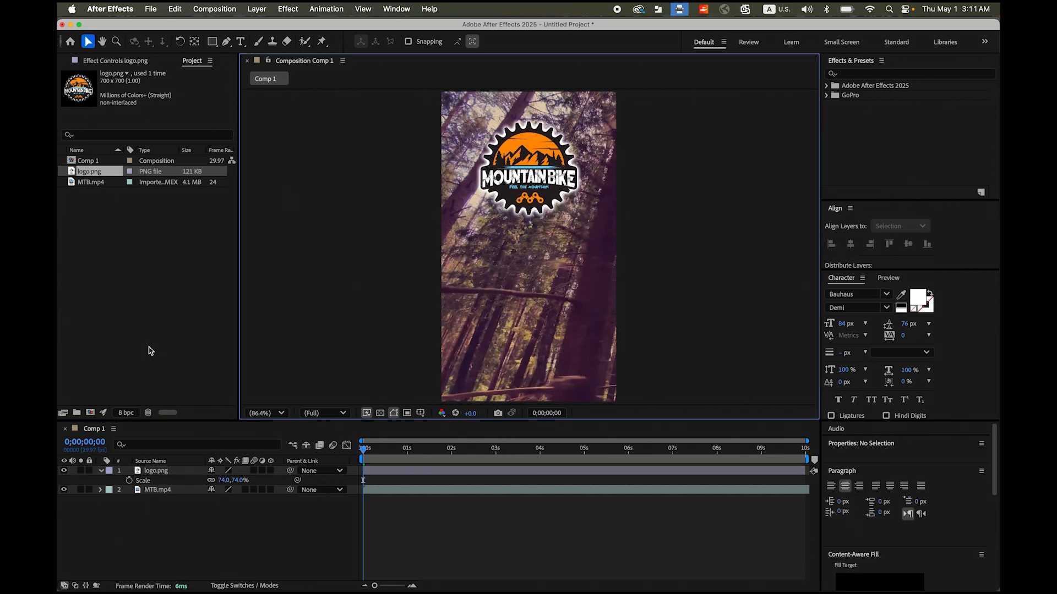
{"action": "left_click", "coordinate": [101, 471]}
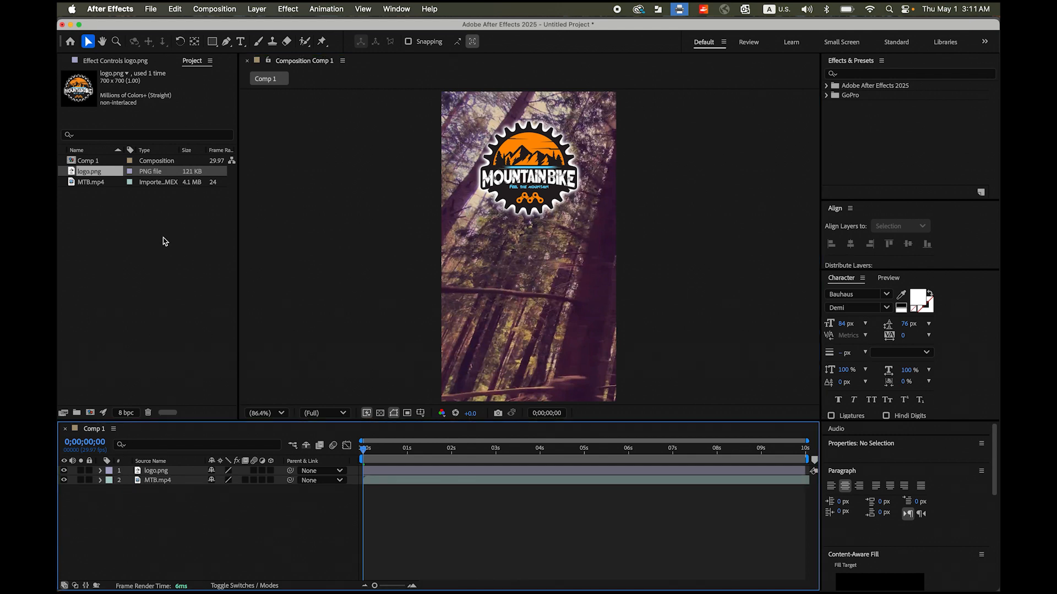
- Add a centre-aligned two-line text layer in the lower part of the frame reading "Ride to live," and "live to ride."
{"action": "left_click", "coordinate": [241, 43]}
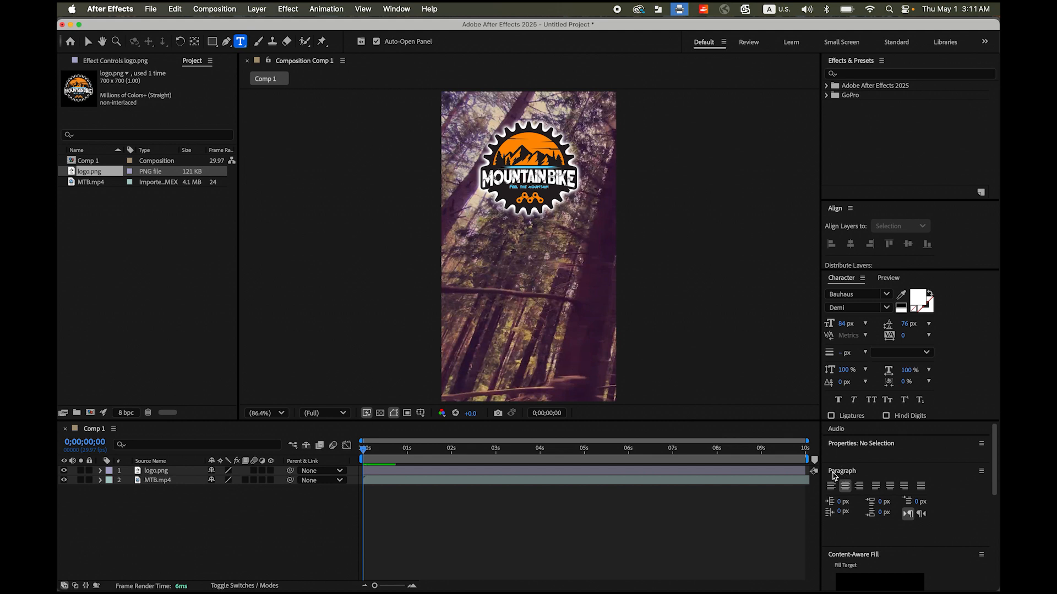
{"action": "left_click", "coordinate": [846, 487]}
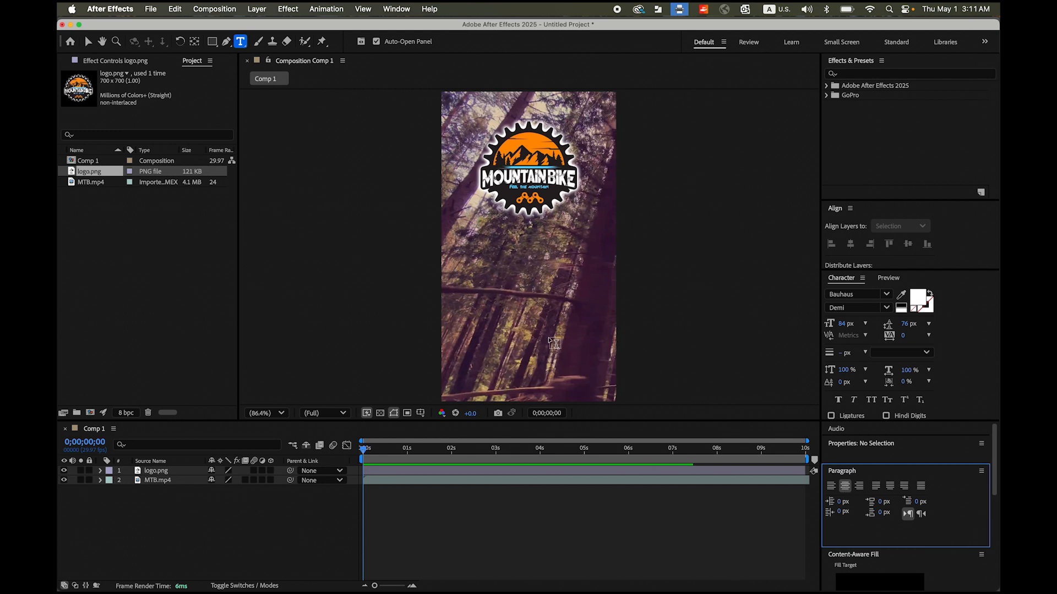
{"action": "left_click", "coordinate": [519, 329]}
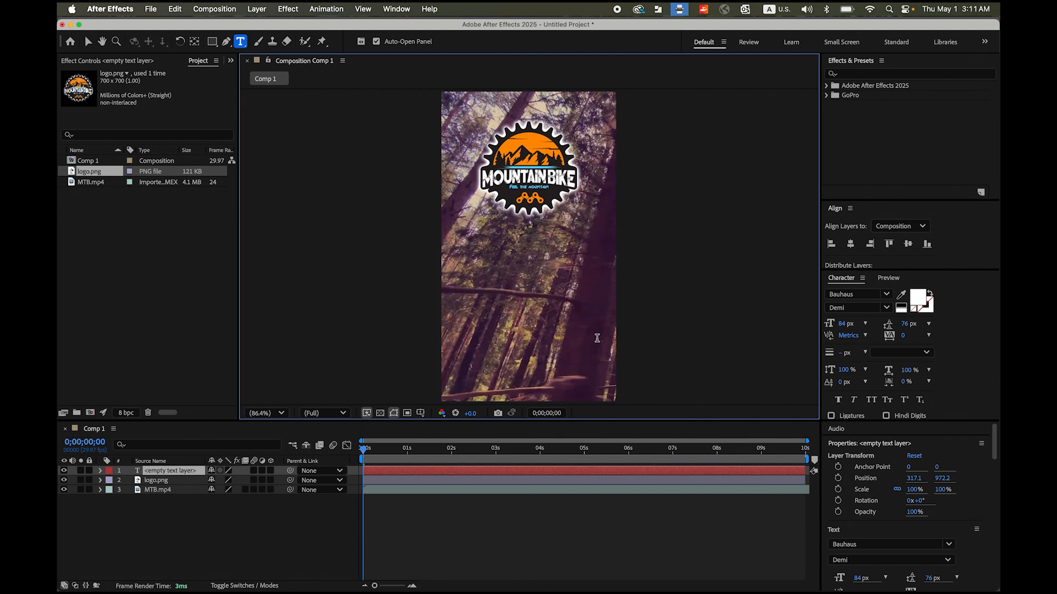
{"action": "type", "text": "Ride"}
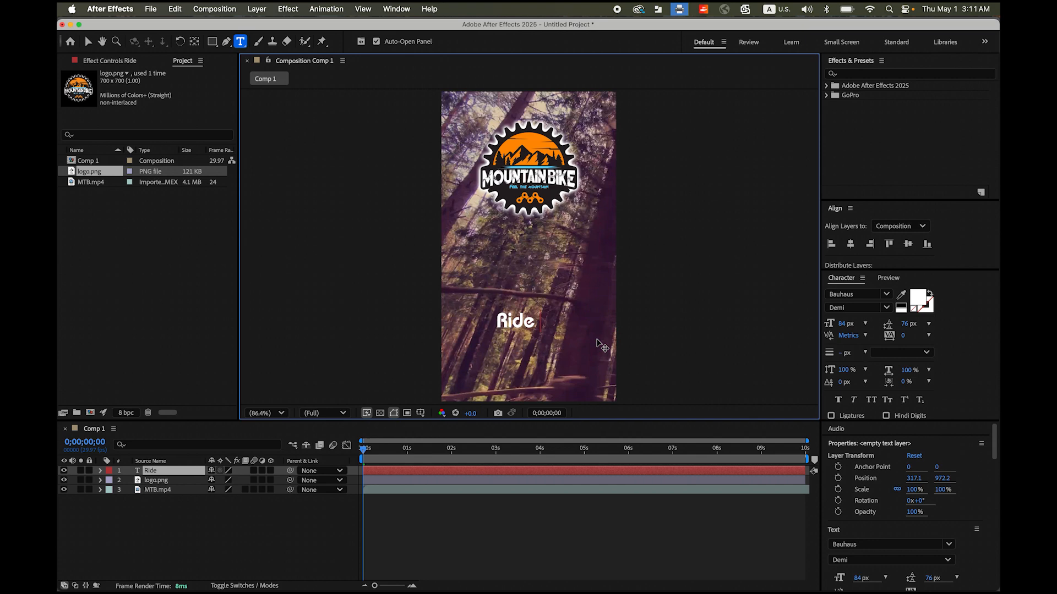
{"action": "type", "text": " to live,"}
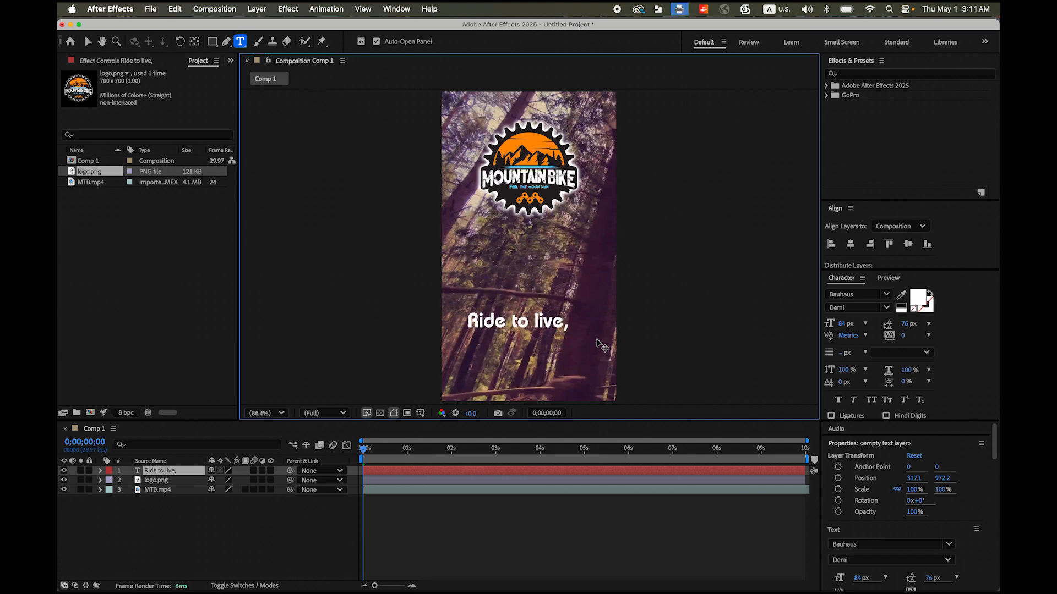
{"action": "key", "text": "Return"}
{"action": "type", "text": "live to ride."}
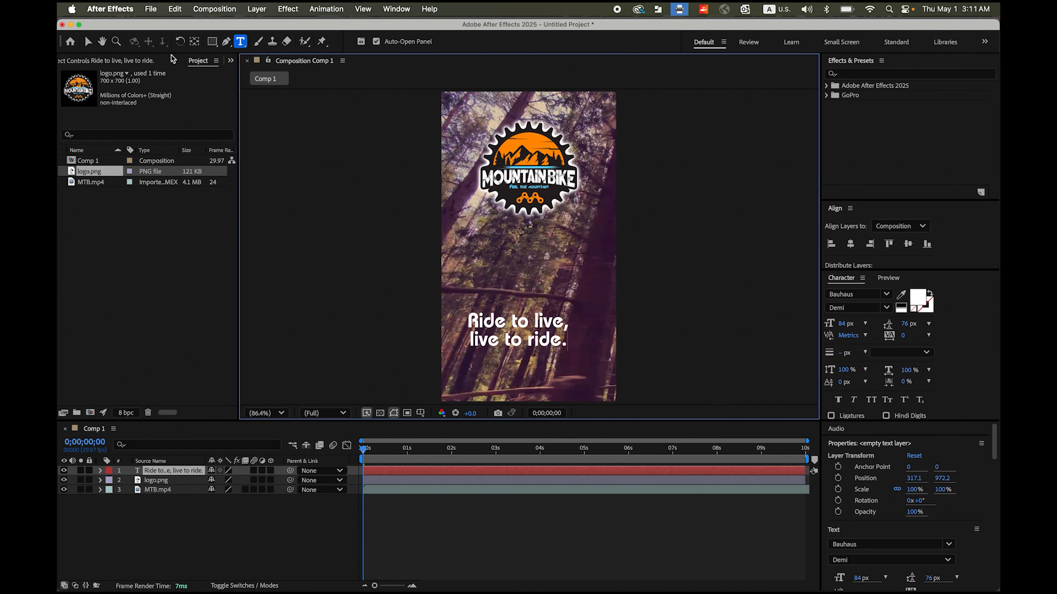
- Move the slogan text lower and towards the frame's centre, to a position of about 370, 1081
{"action": "left_click", "coordinate": [88, 41]}
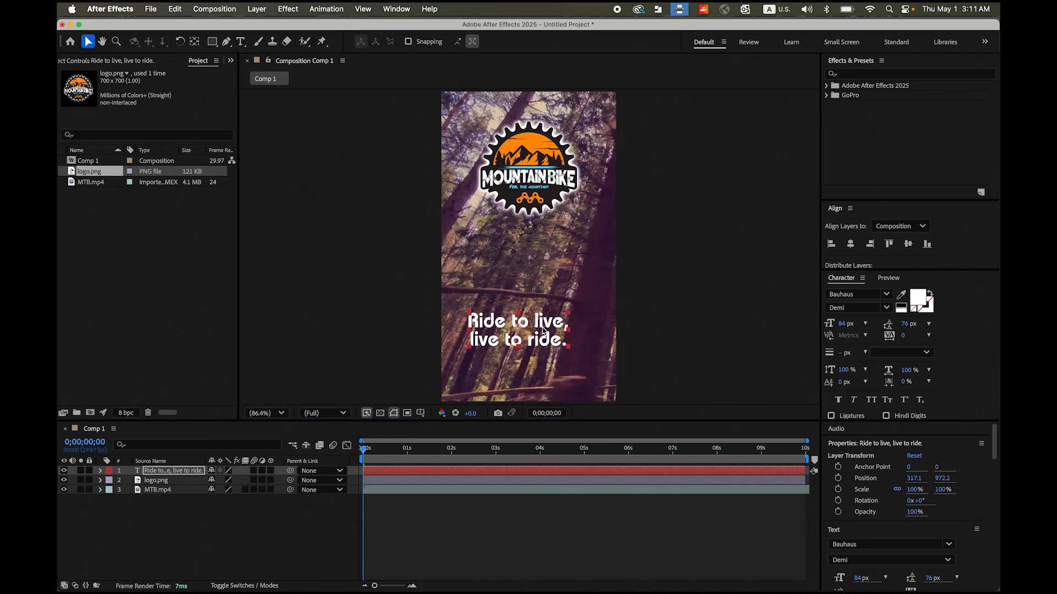
{"action": "left_click_drag", "start_coordinate": [525, 329], "coordinate": [538, 353]}
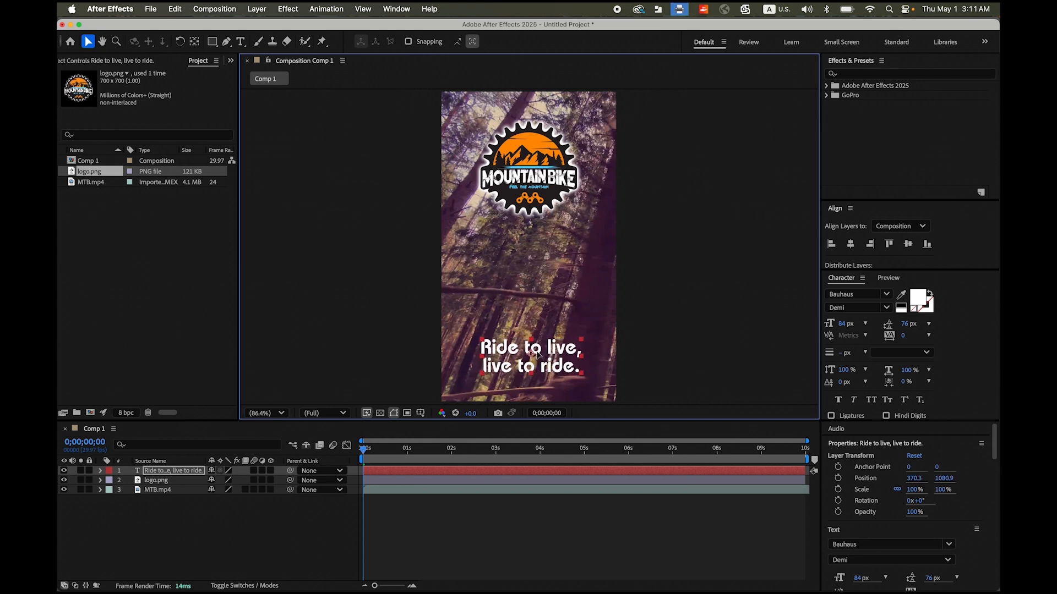
{"action": "left_click", "coordinate": [725, 353]}
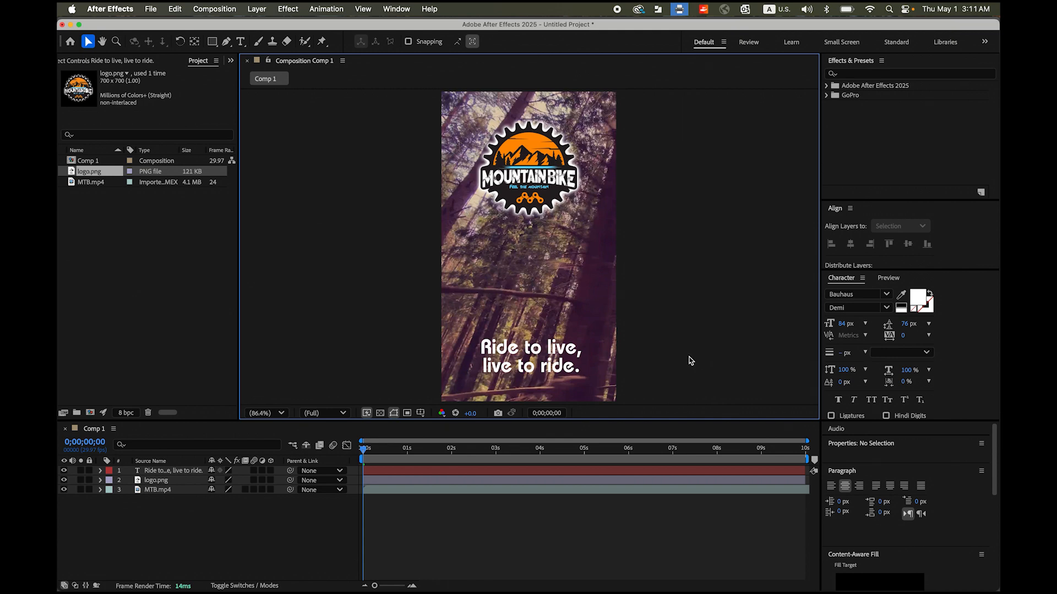
- Preview the composition with the logo and slogan over the video, and return to its start
{"action": "key", "text": "space"}
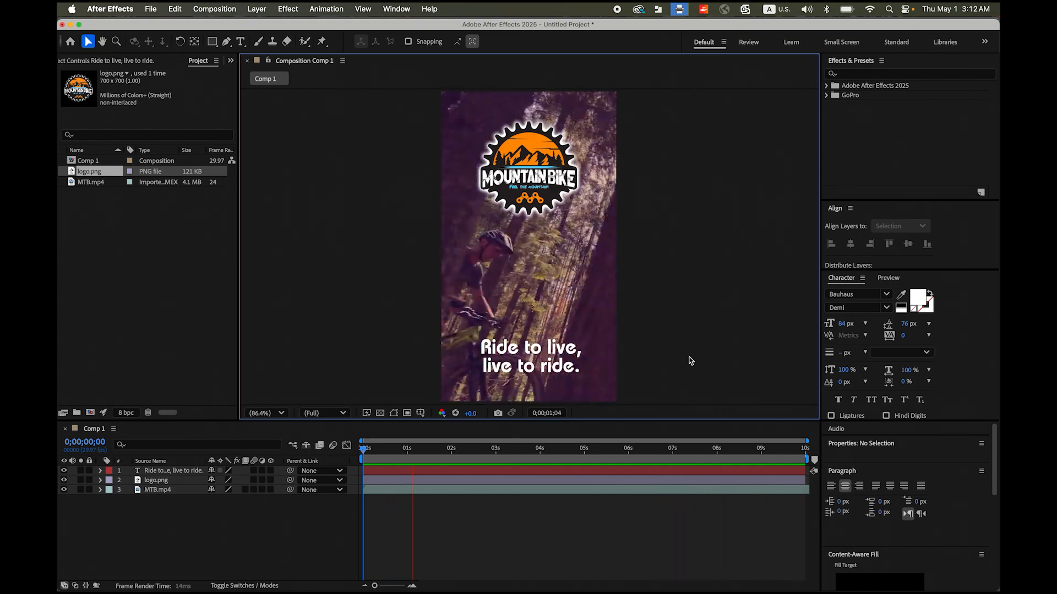
{"action": "key", "text": "space"}
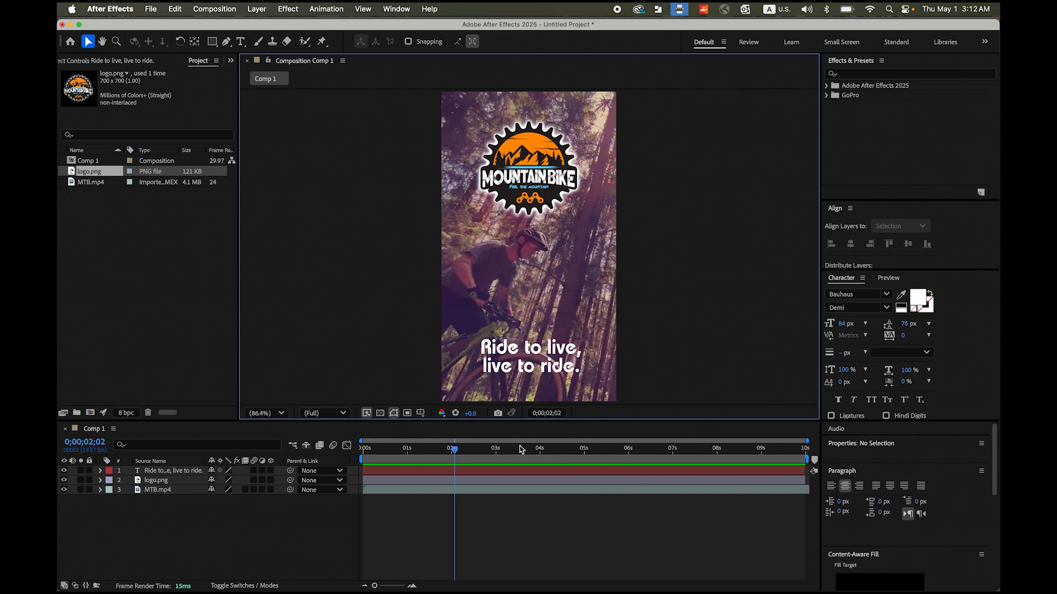
{"action": "left_click_drag", "start_coordinate": [454, 449], "coordinate": [336, 448]}
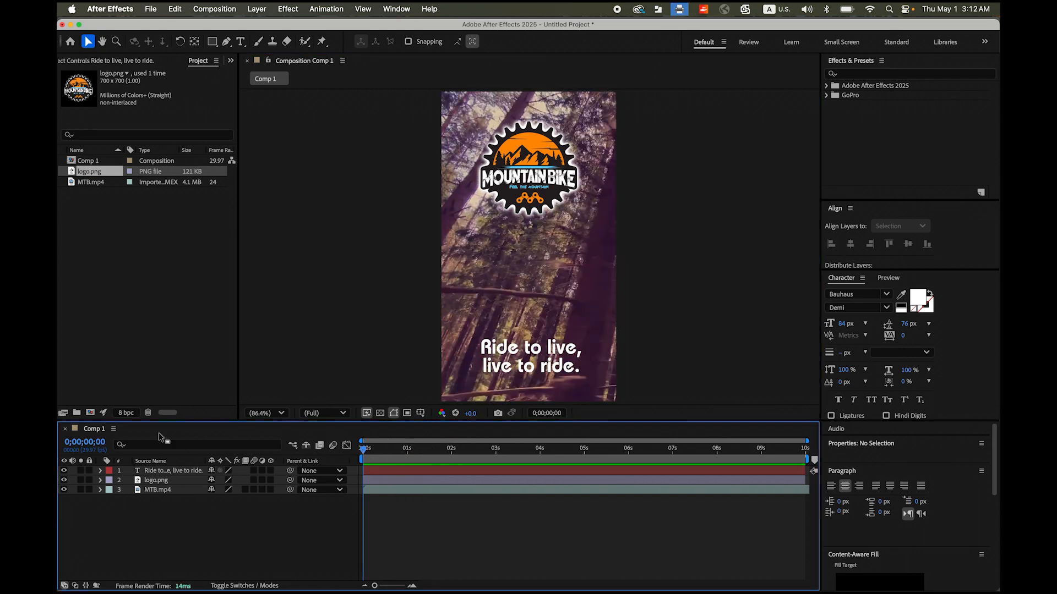
- Set the logo layer's rotation to 180° and add a rotation keyframe at 0 seconds
{"action": "left_click", "coordinate": [166, 481]}
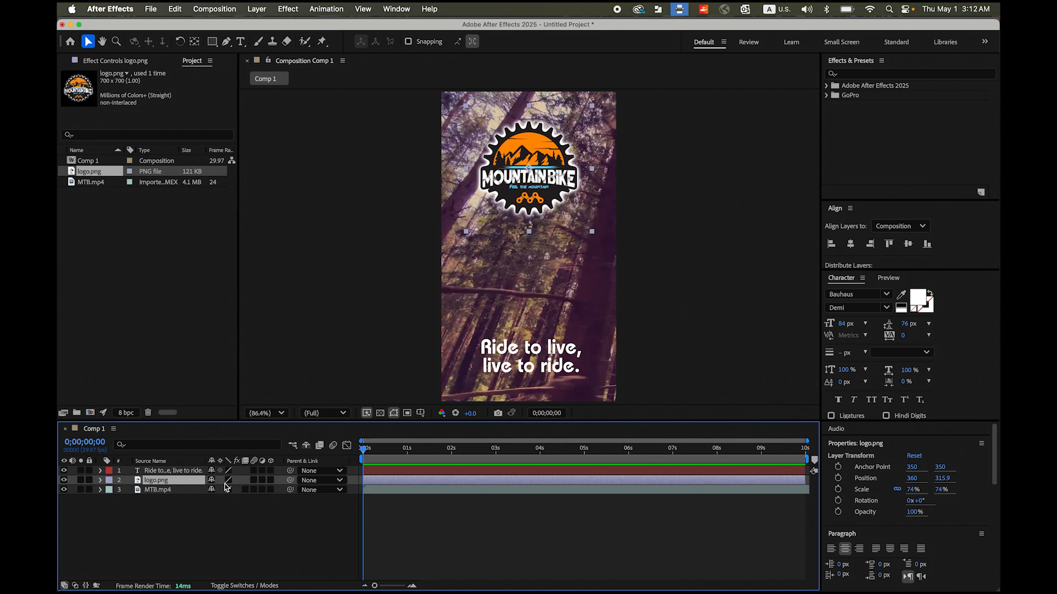
{"action": "key", "text": "r"}
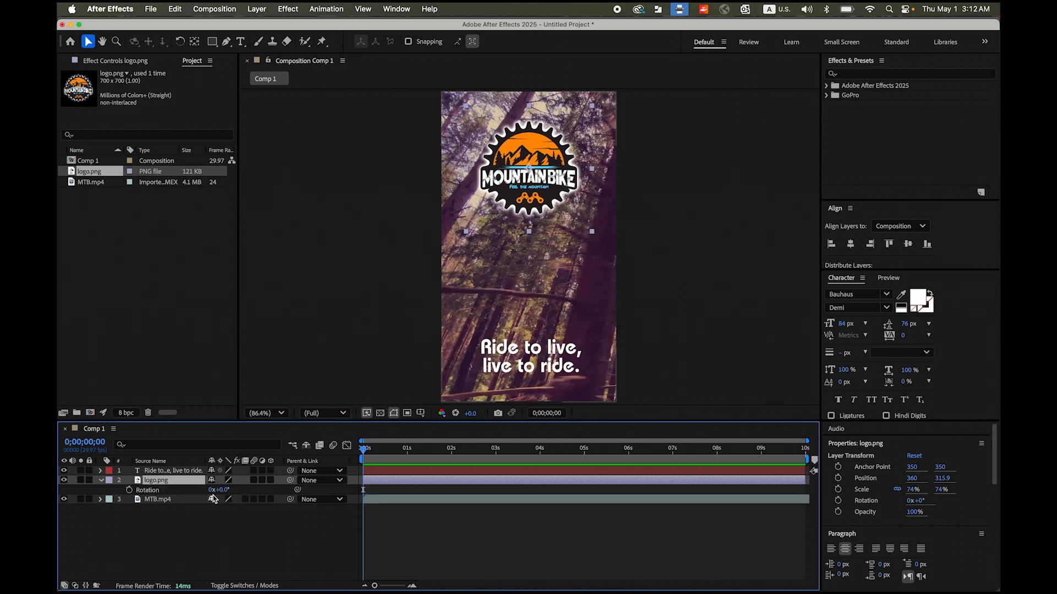
{"action": "left_click", "coordinate": [224, 491]}
{"action": "key", "text": "Return"}
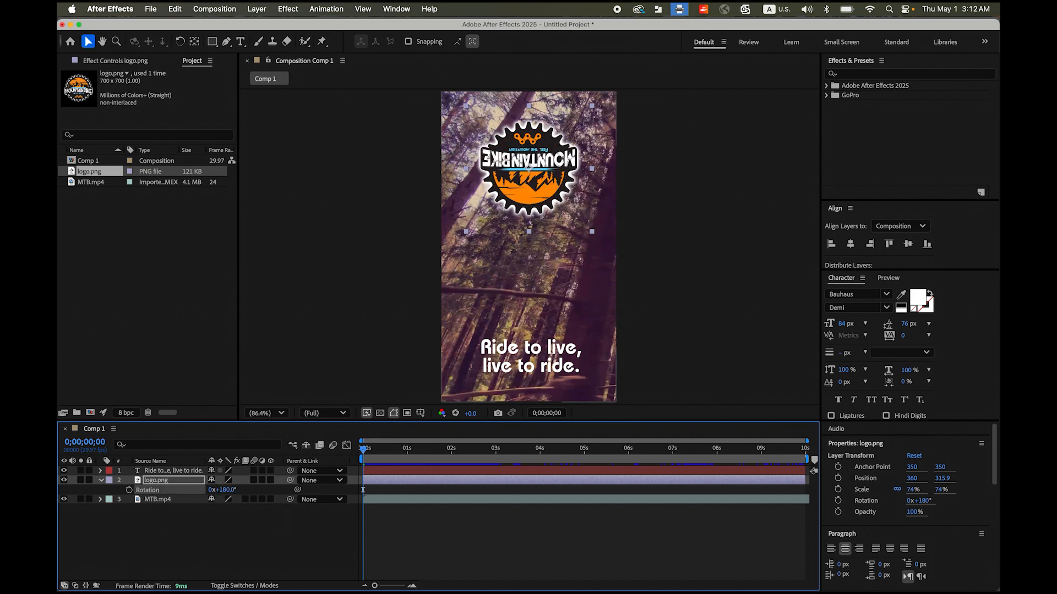
{"action": "left_click", "coordinate": [129, 490]}
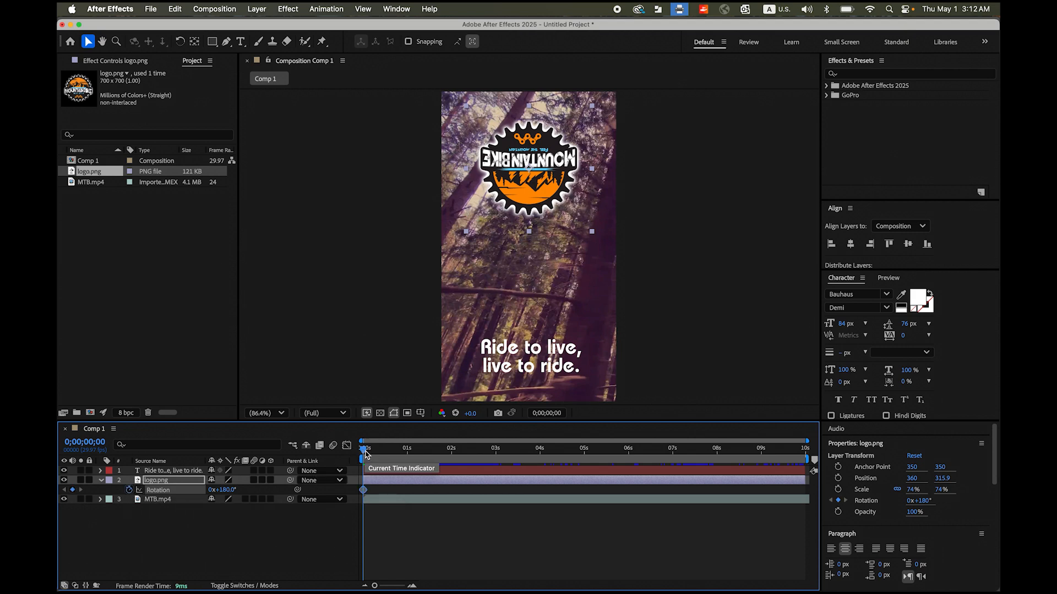
- Keyframe the logo's rotation to 0° at 2 seconds and preview the spin from the start
{"action": "left_click_drag", "start_coordinate": [365, 453], "coordinate": [454, 462]}
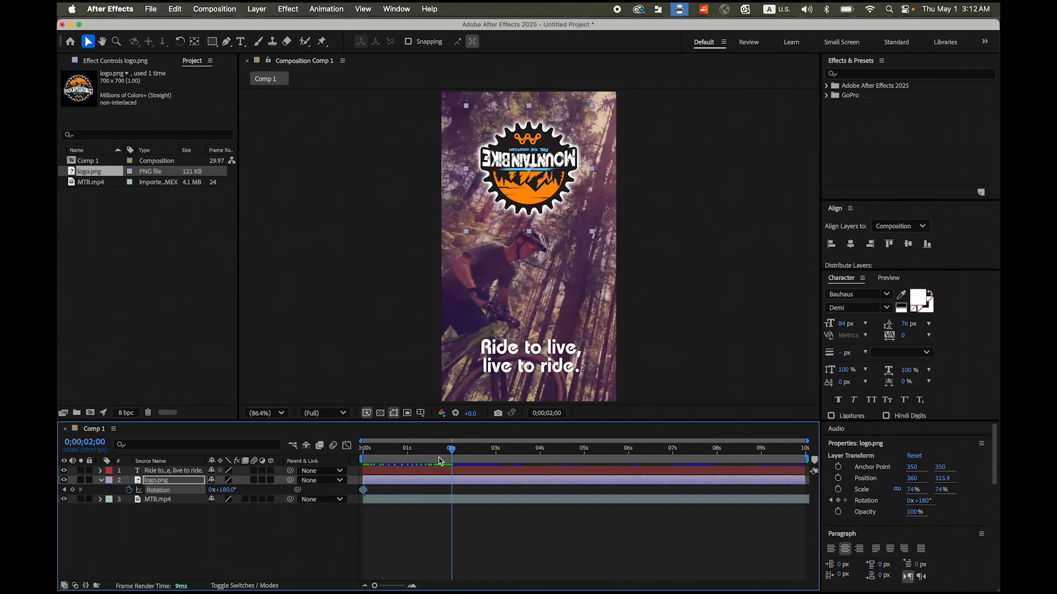
{"action": "left_click", "coordinate": [225, 490]}
{"action": "type", "text": "0"}
{"action": "key", "text": "Return"}
{"action": "left_click_drag", "start_coordinate": [451, 449], "coordinate": [338, 452]}
{"action": "key", "text": "space"}
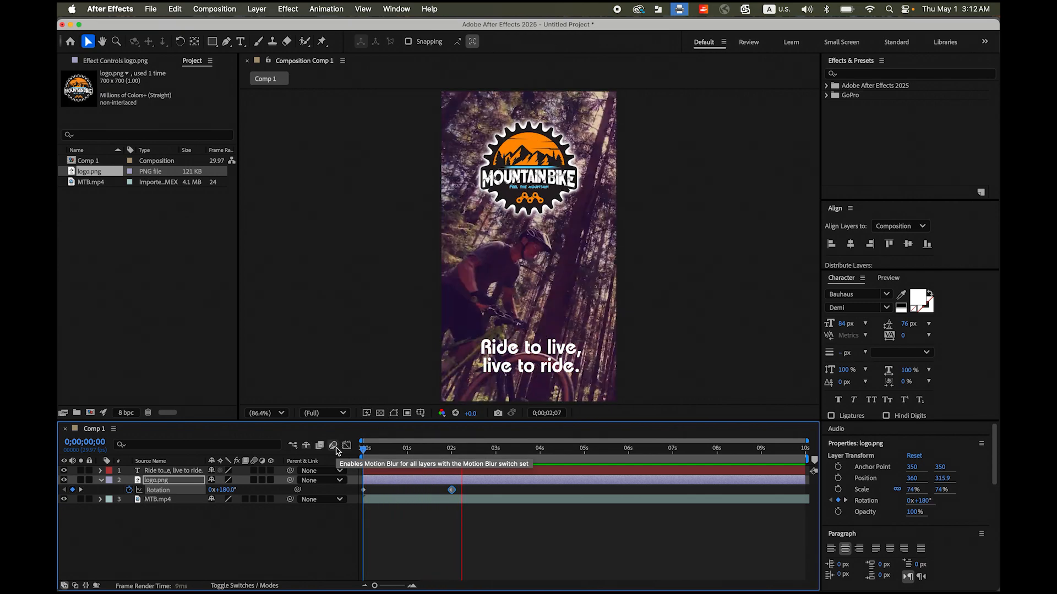
- Set the logo layer's scale to 121% and add a scale keyframe at 0 seconds
{"action": "left_click", "coordinate": [482, 453]}
{"action": "left_click_drag", "start_coordinate": [483, 453], "coordinate": [347, 456]}
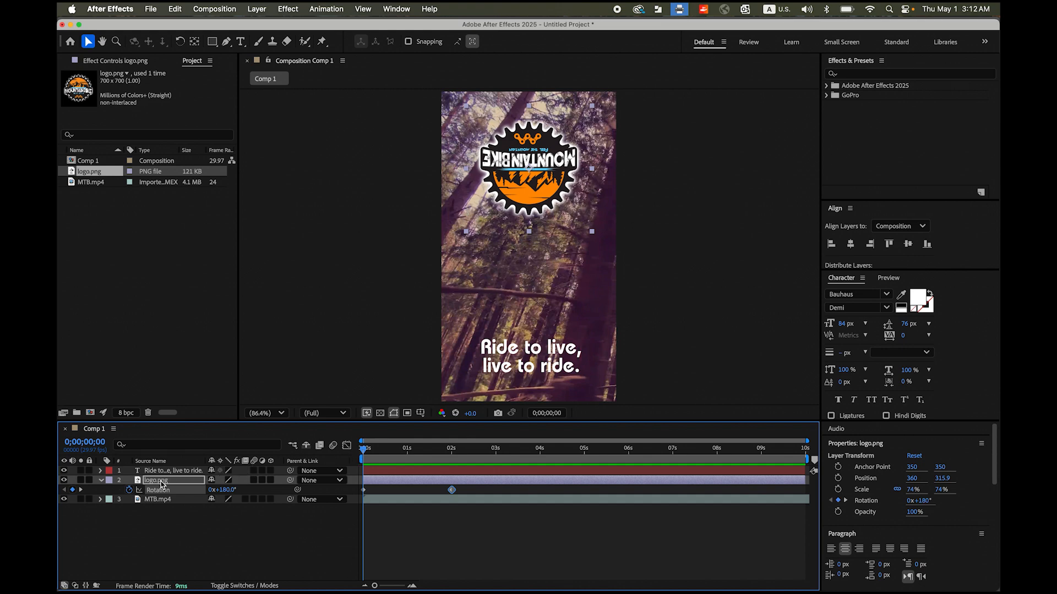
{"action": "key", "text": "s"}
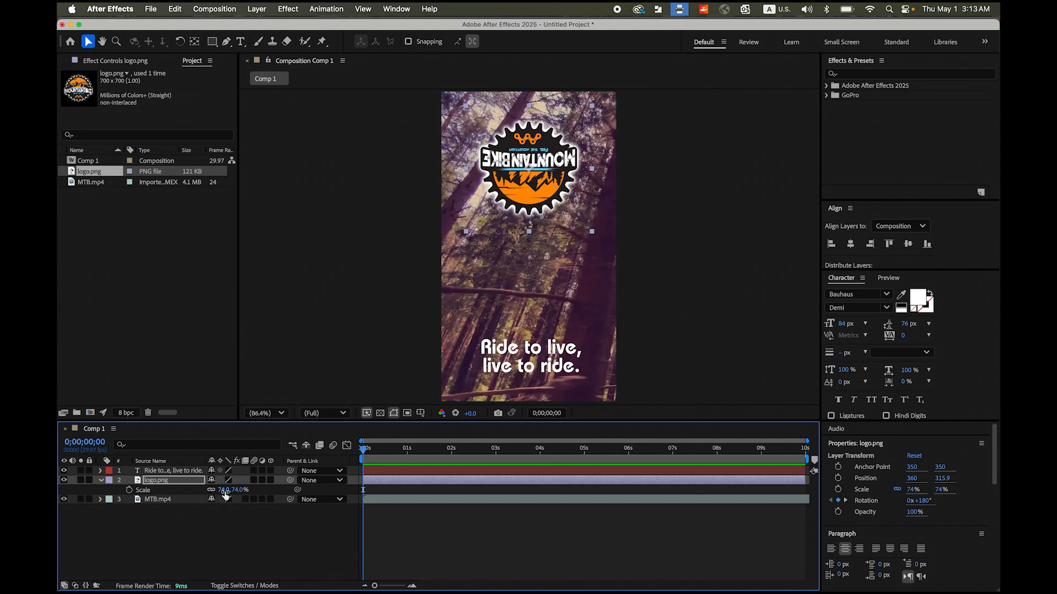
{"action": "left_click_drag", "start_coordinate": [223, 495], "coordinate": [252, 492]}
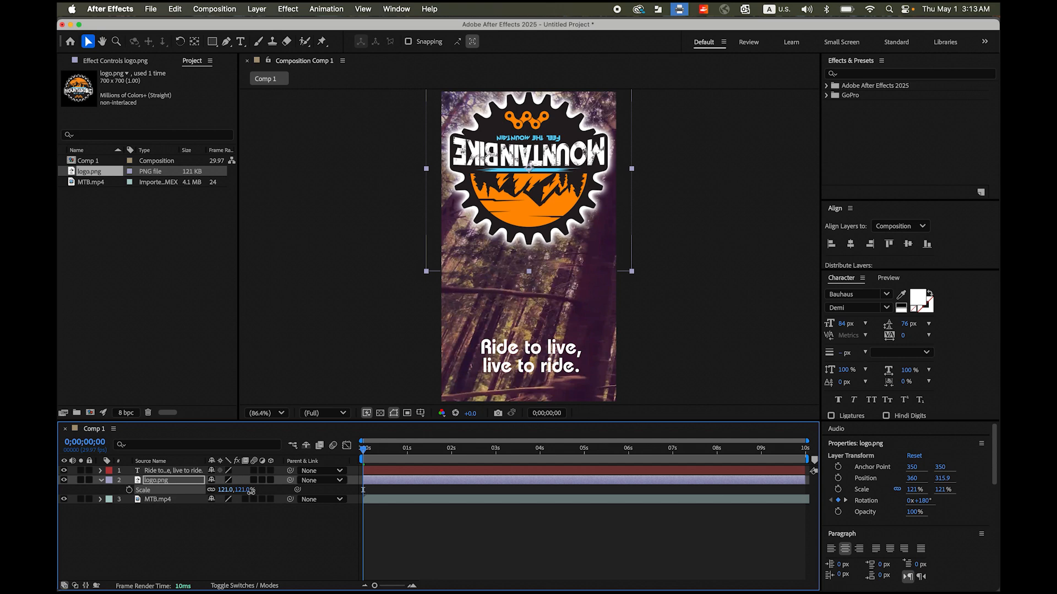
{"action": "left_click", "coordinate": [129, 490]}
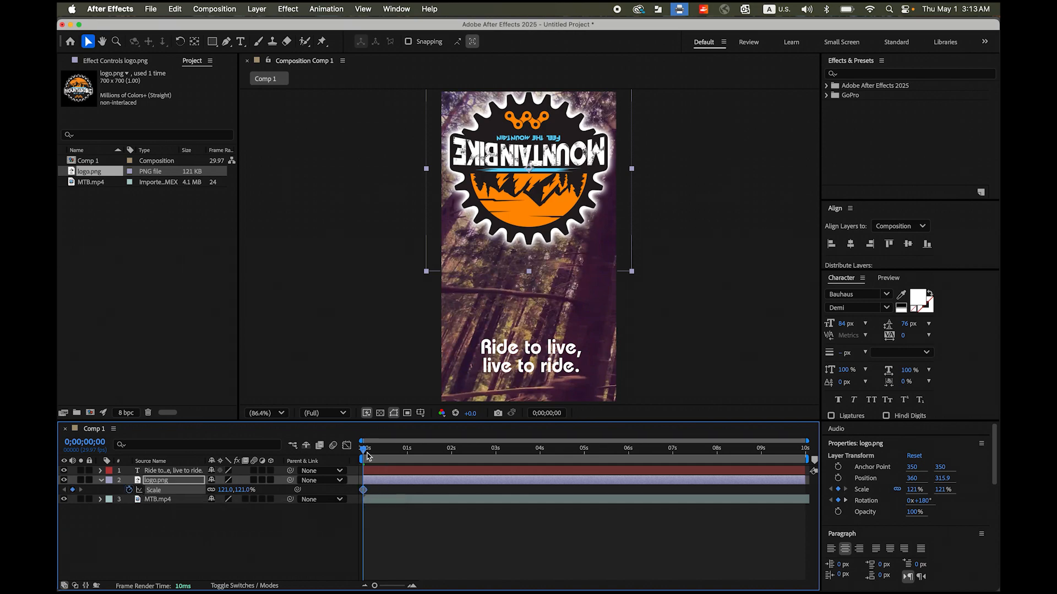
- Keyframe the logo's scale to 79% at 2 seconds and preview the shrinking spin from the start
{"action": "key", "text": "space"}
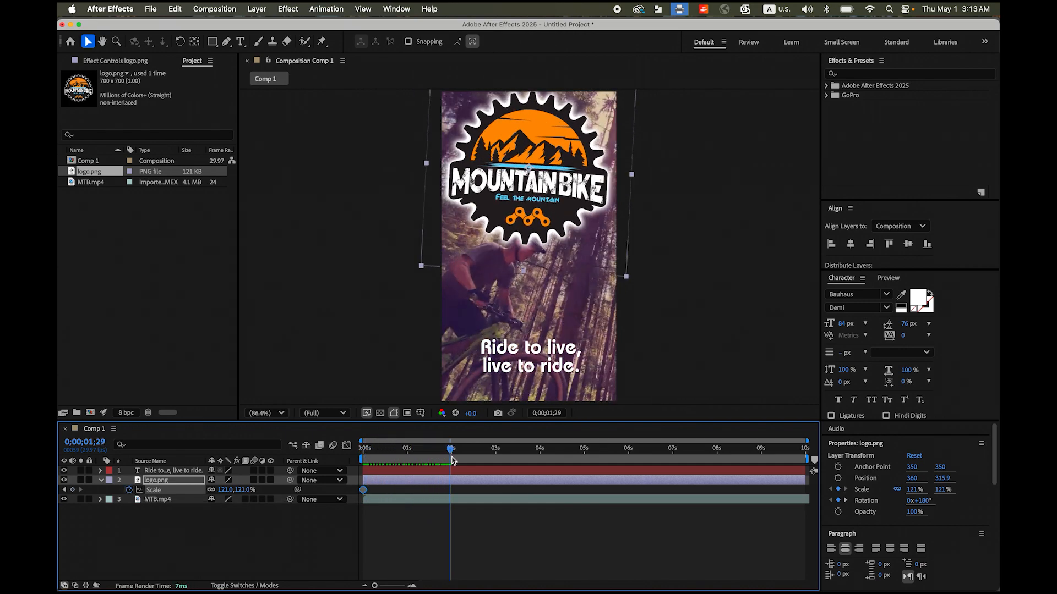
{"action": "left_click_drag", "start_coordinate": [451, 458], "coordinate": [452, 457]}
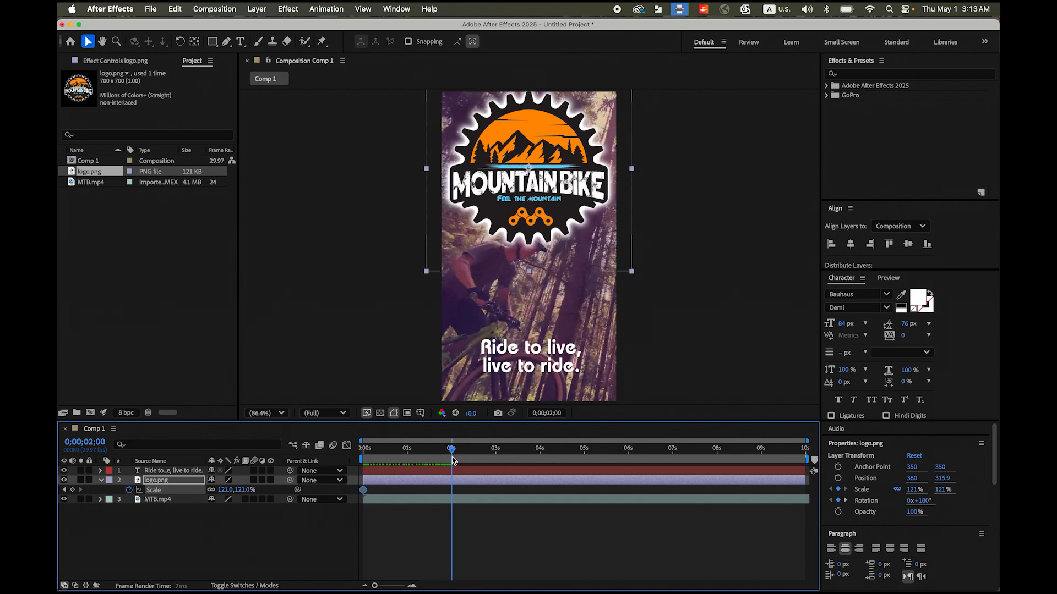
{"action": "left_click_drag", "start_coordinate": [225, 490], "coordinate": [205, 490]}
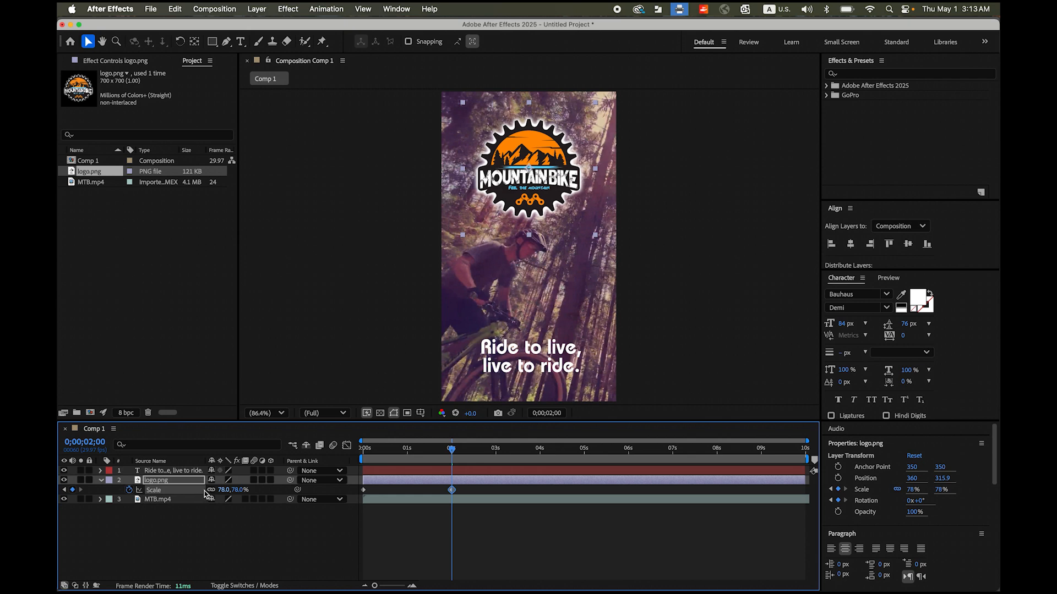
{"action": "left_click_drag", "start_coordinate": [207, 494], "coordinate": [210, 493]}
{"action": "left_click_drag", "start_coordinate": [451, 456], "coordinate": [351, 456]}
{"action": "key", "text": "space"}
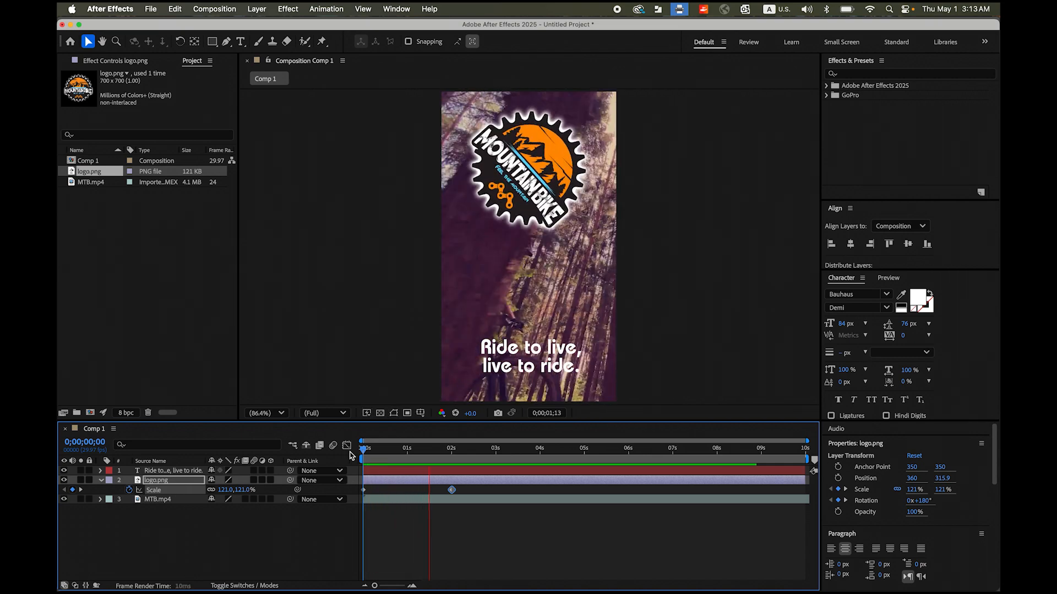
{"action": "key", "text": "space"}
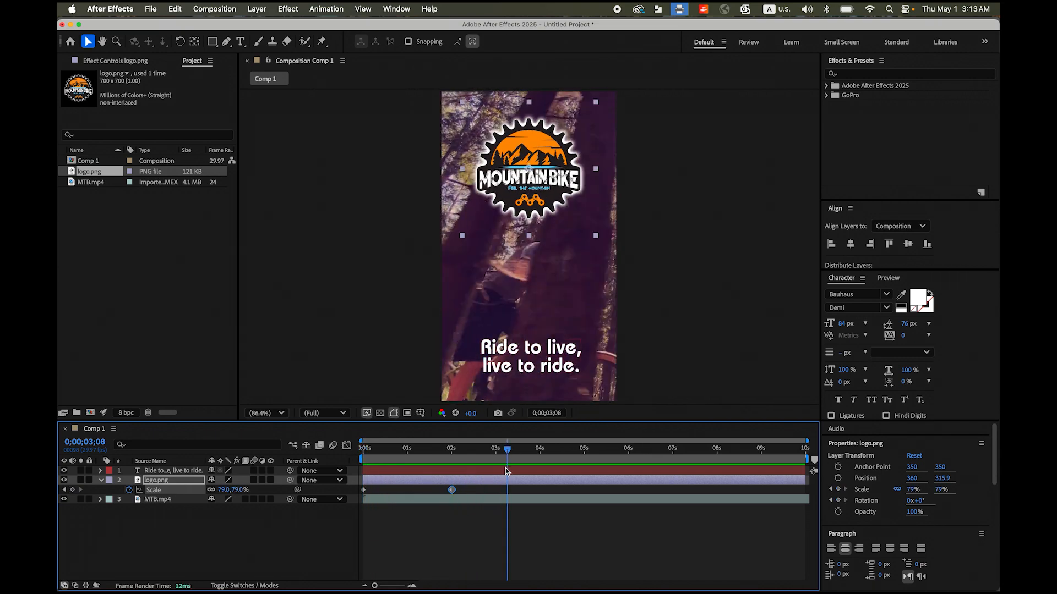
- Set the logo layer's opacity to 0% and add an opacity keyframe at 0 seconds
{"action": "left_click_drag", "start_coordinate": [506, 450], "coordinate": [363, 450]}
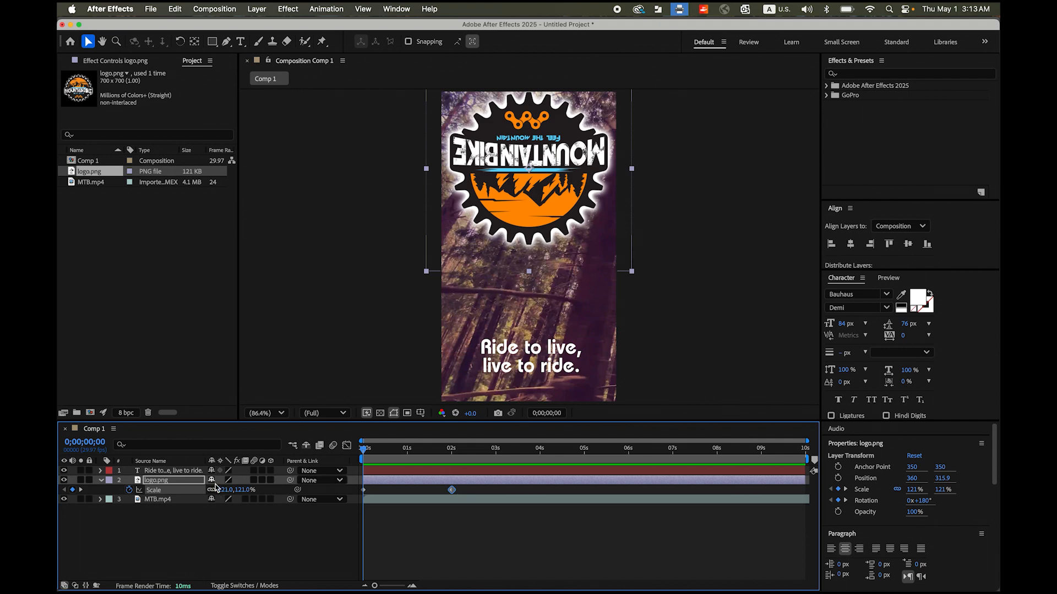
{"action": "key", "text": "t"}
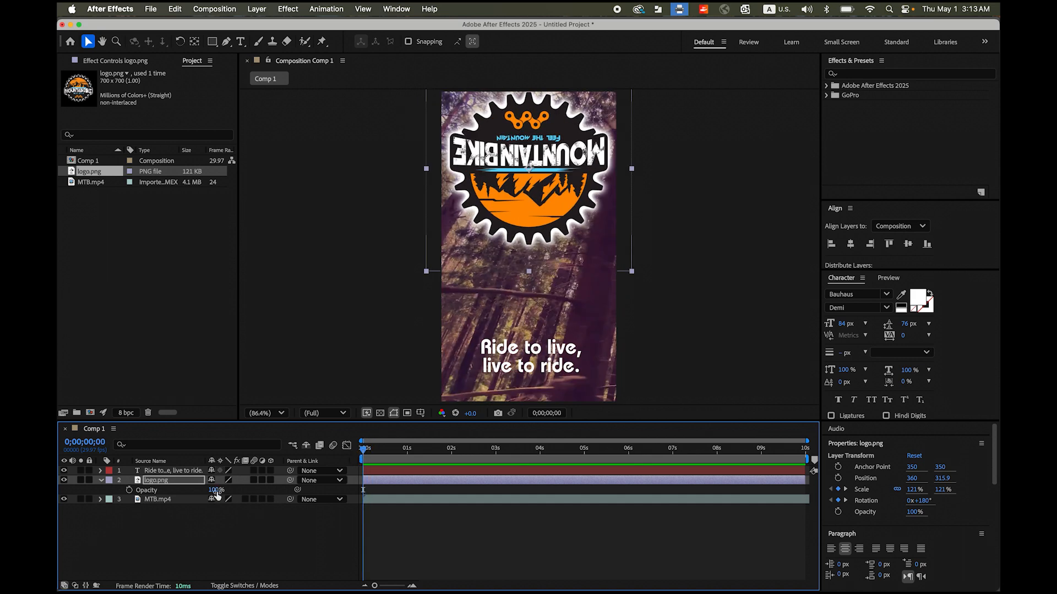
{"action": "left_click_drag", "start_coordinate": [218, 495], "coordinate": [182, 498]}
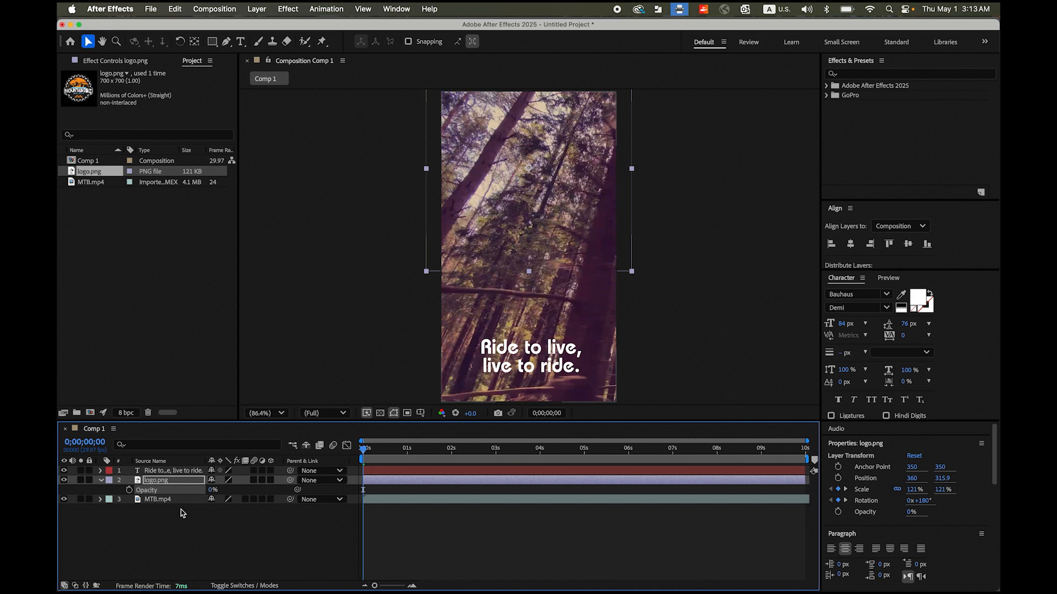
{"action": "left_click", "coordinate": [130, 491]}
- Keyframe the logo's opacity to 100% at 2 seconds and preview the fade-in from the start
{"action": "left_click", "coordinate": [368, 451]}
{"action": "left_click_drag", "start_coordinate": [368, 451], "coordinate": [451, 460]}
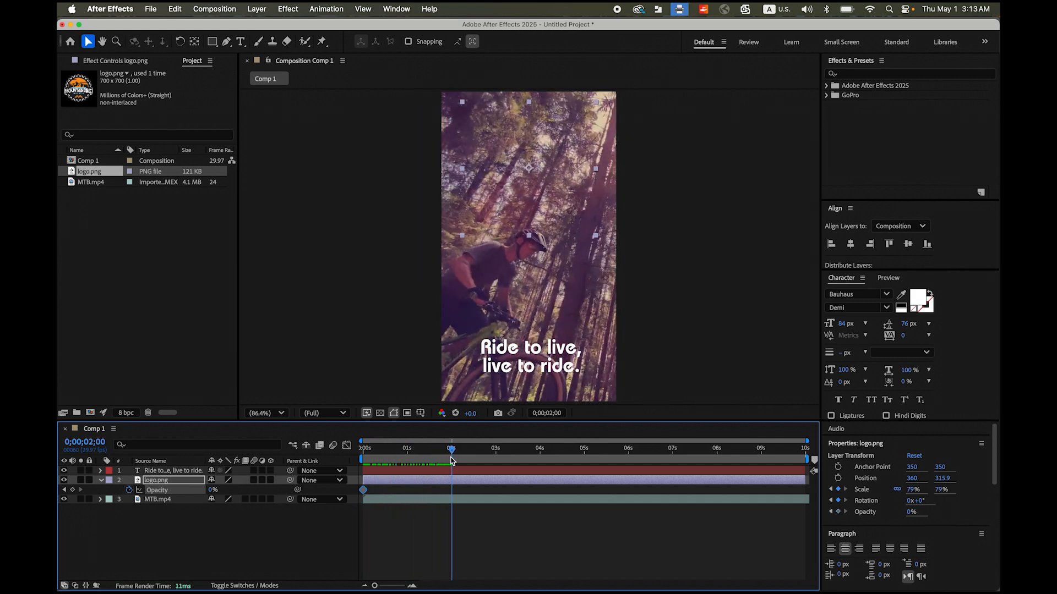
{"action": "left_click_drag", "start_coordinate": [212, 495], "coordinate": [286, 495]}
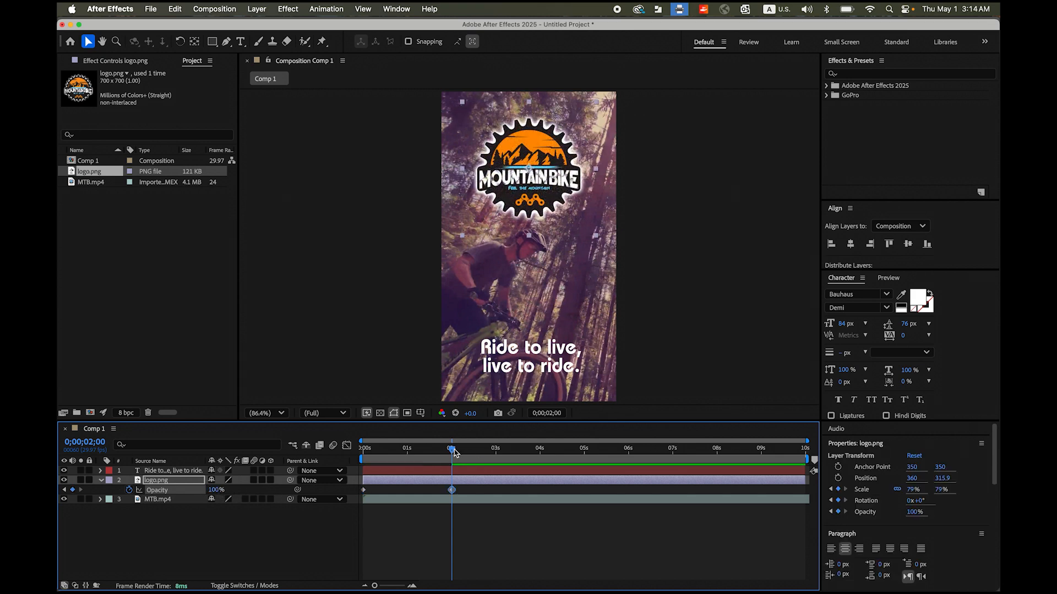
{"action": "left_click_drag", "start_coordinate": [452, 451], "coordinate": [363, 451]}
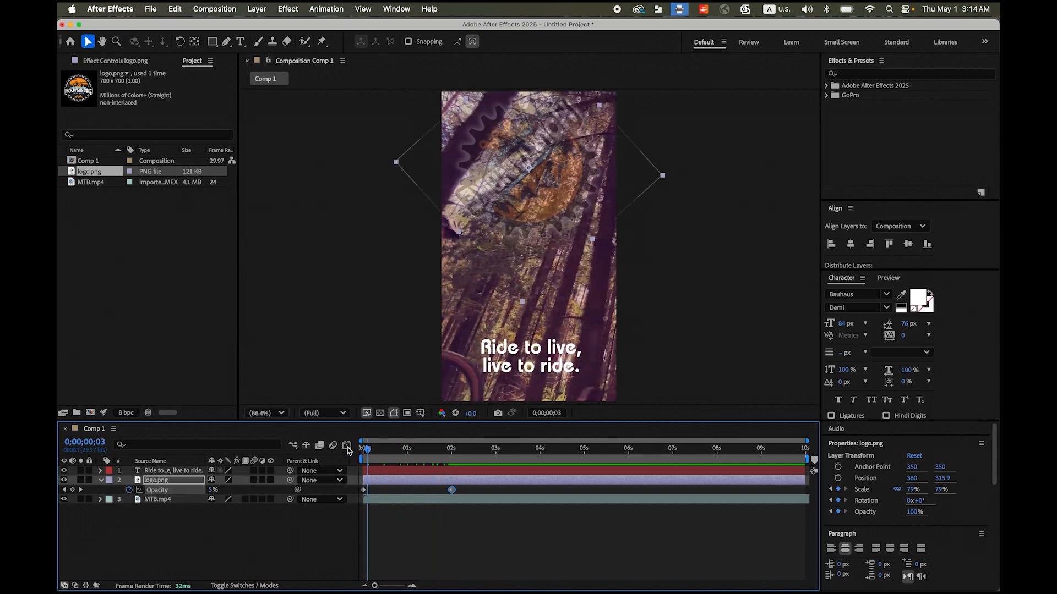
{"action": "key", "text": "space"}
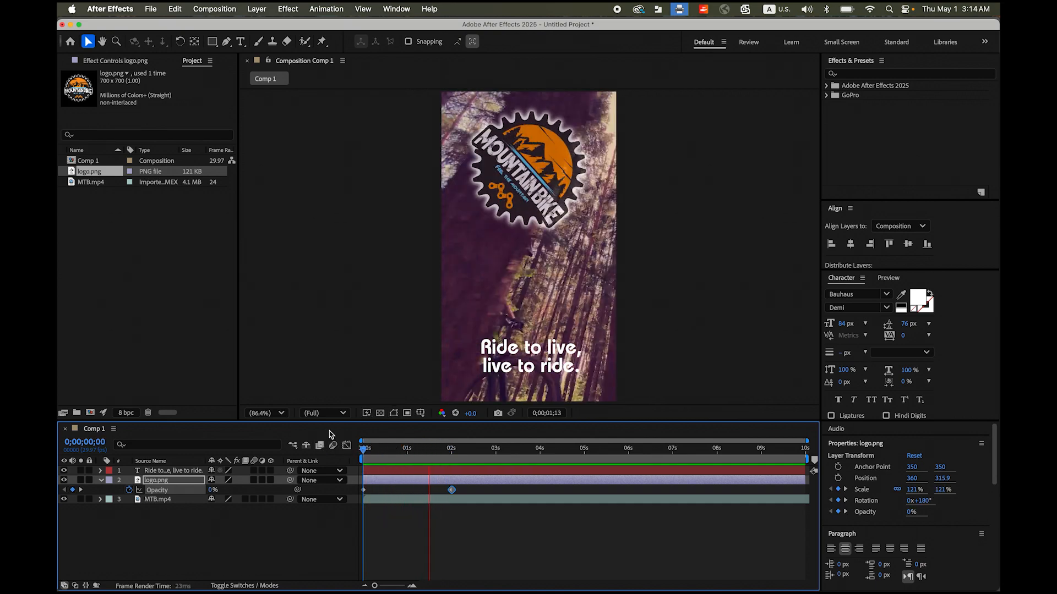
{"action": "key", "text": "space"}
{"action": "left_click_drag", "start_coordinate": [530, 451], "coordinate": [361, 452]}
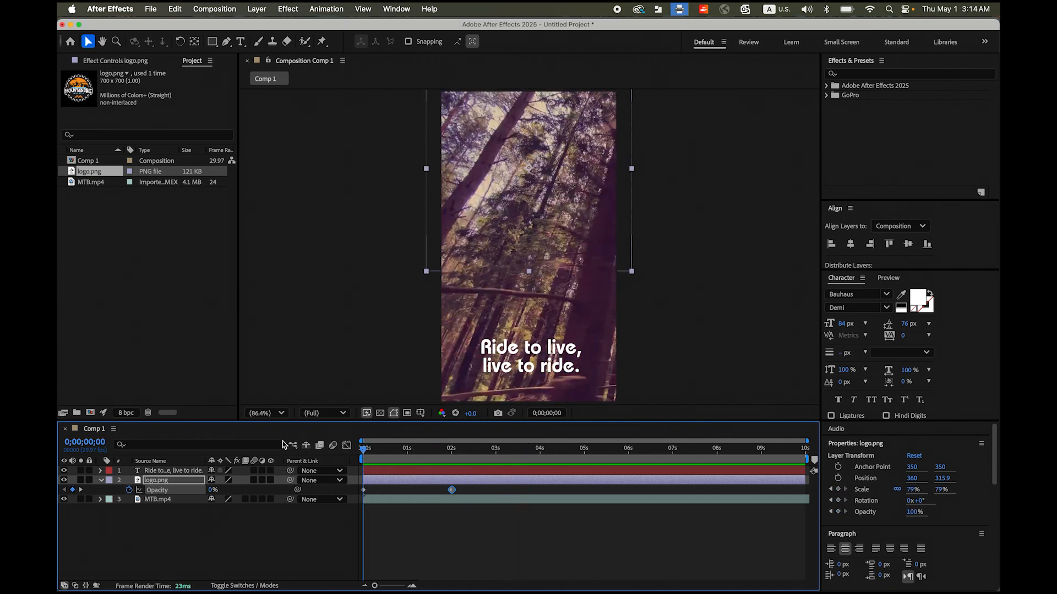
- Show all of the logo's keyframes and apply Easy Ease In to its scale, rotation and opacity keyframes at 2 seconds
{"action": "left_click", "coordinate": [187, 485]}
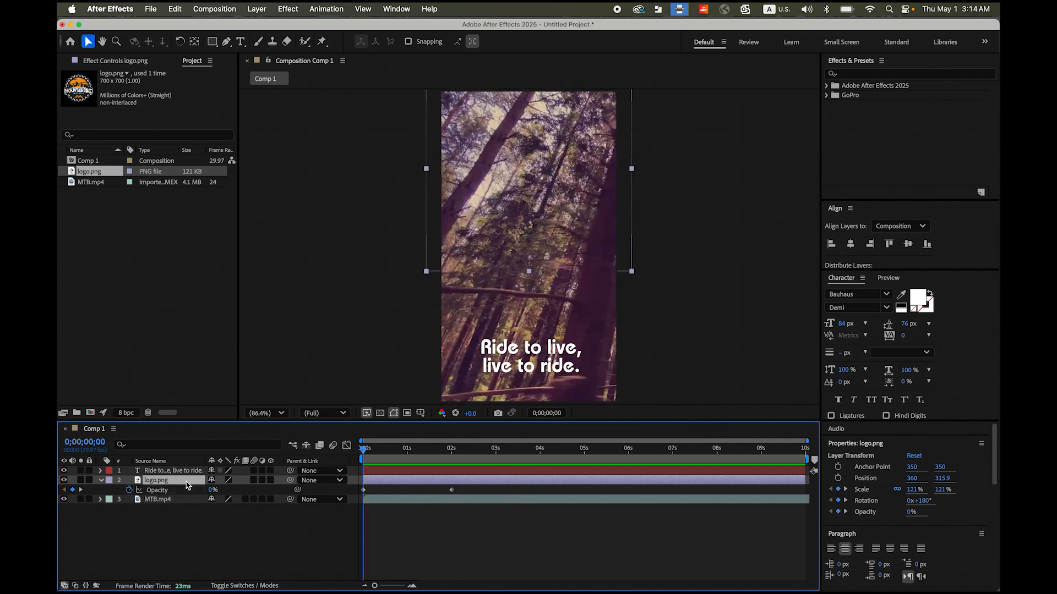
{"action": "key", "text": "u"}
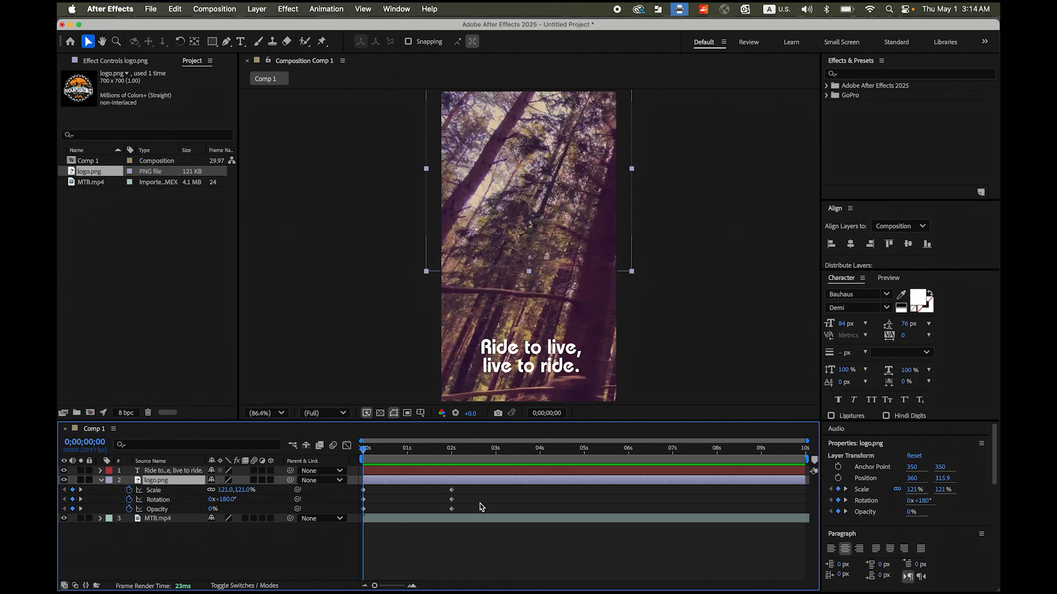
{"action": "left_click_drag", "start_coordinate": [478, 487], "coordinate": [436, 518]}
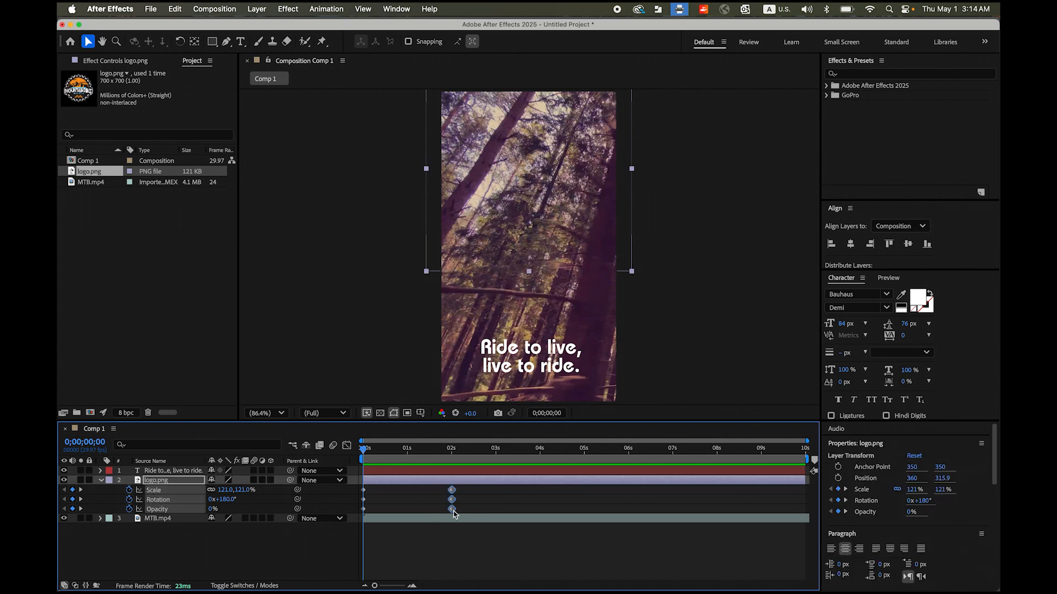
{"action": "mouse_move", "coordinate": [453, 513]}
{"action": "right_click", "coordinate": [453, 503]}
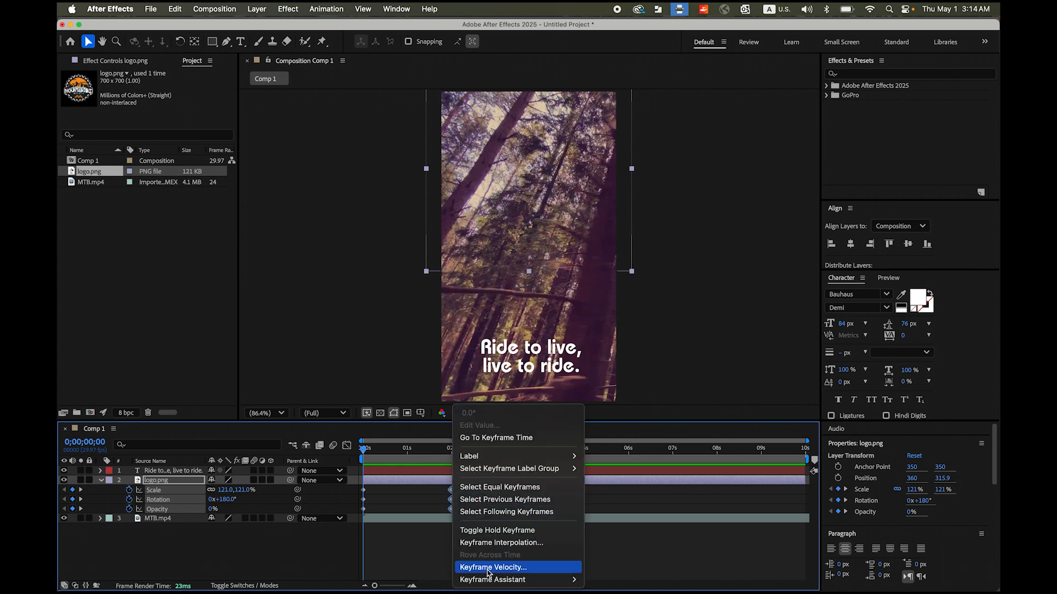
{"action": "mouse_move", "coordinate": [493, 579]}
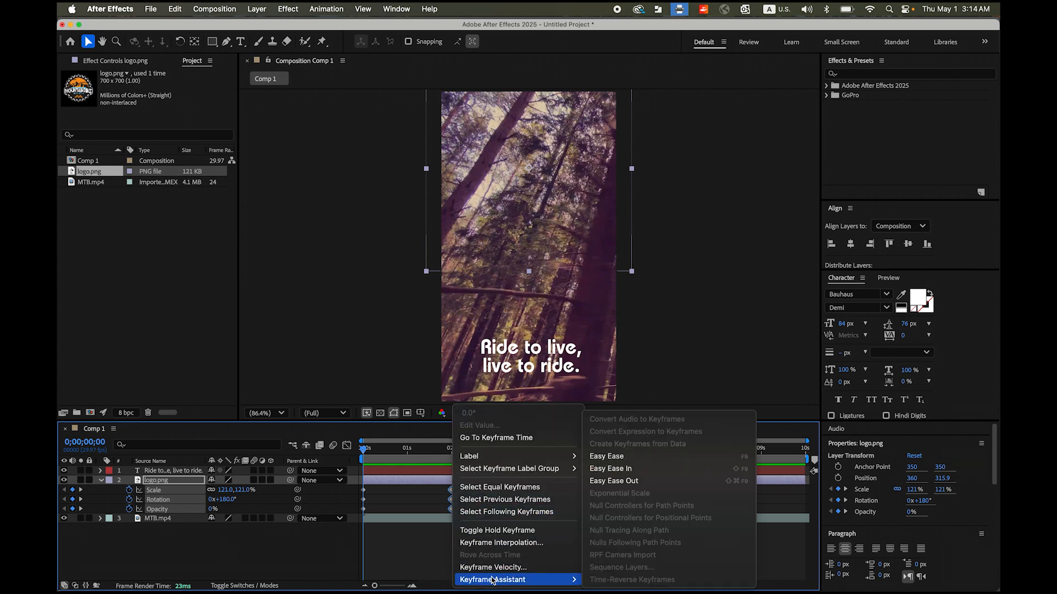
{"action": "left_click", "coordinate": [617, 474]}
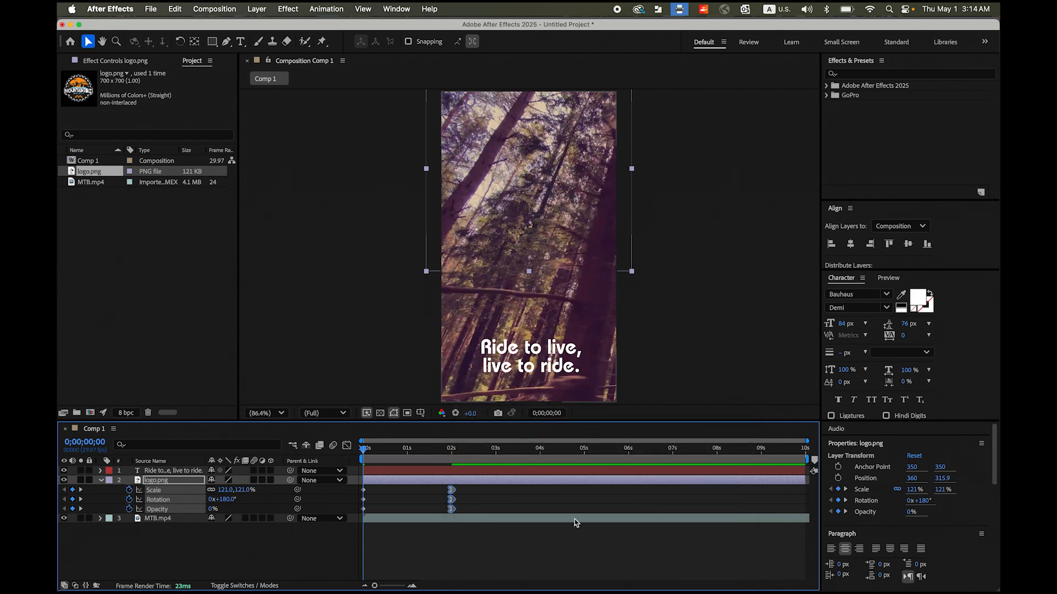
- Play the composition repeatedly from its start to check the eased logo animation
{"action": "key", "text": "space"}
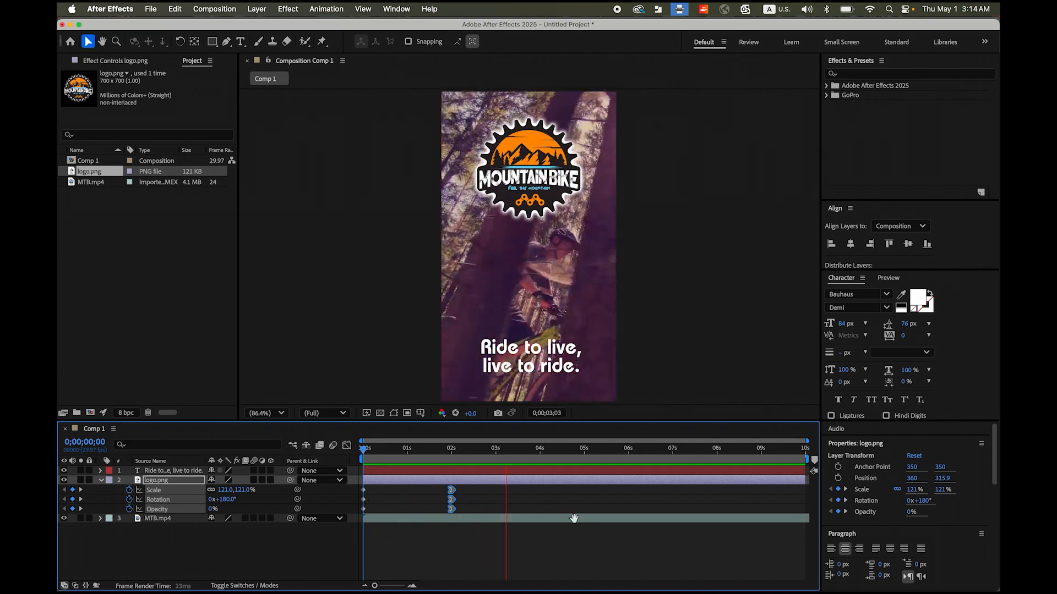
{"action": "key", "text": "space"}
{"action": "key", "text": "Home"}
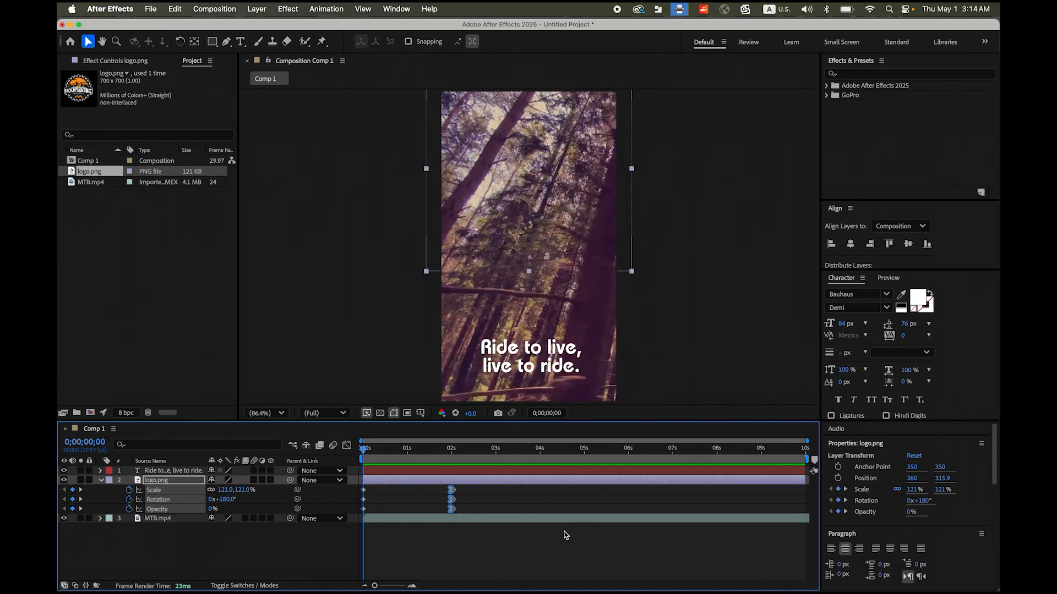
{"action": "key", "text": "space"}
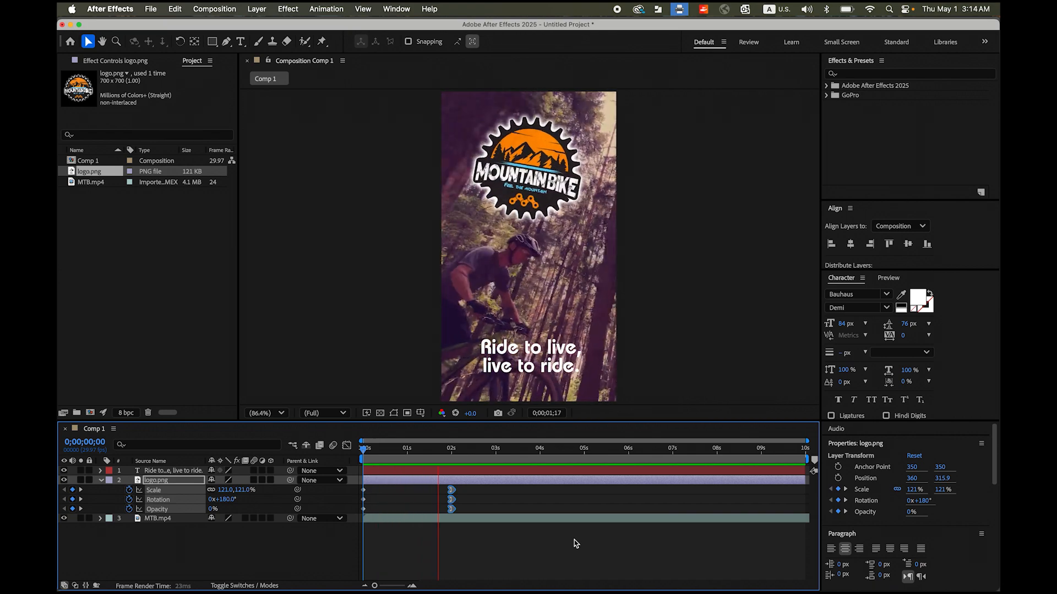
{"action": "key", "text": "space"}
{"action": "left_click_drag", "start_coordinate": [527, 449], "coordinate": [363, 451]}
{"action": "key", "text": "space"}
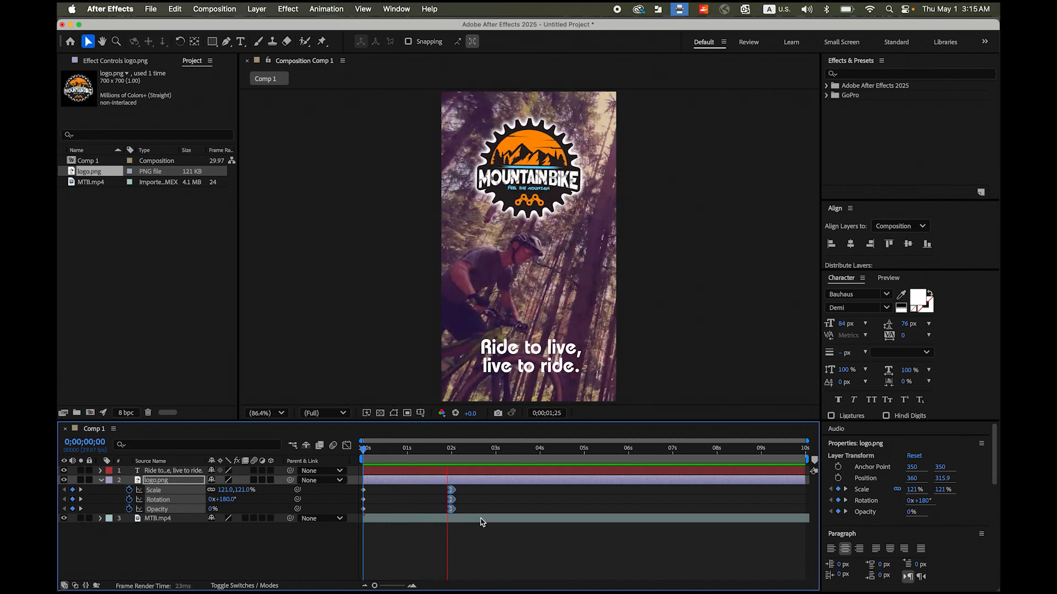
{"action": "key", "text": "space"}
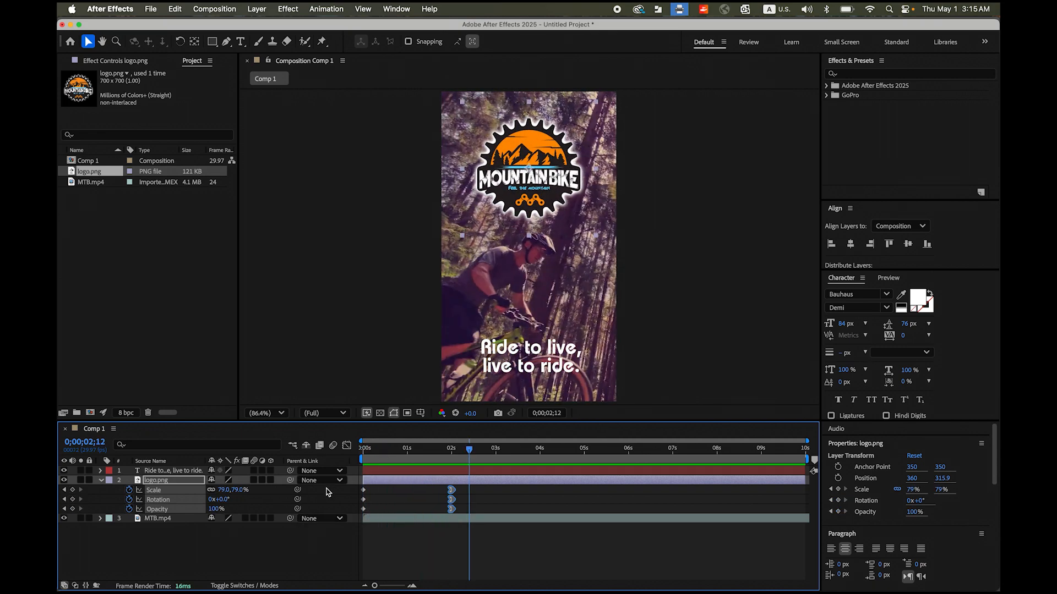
- Collapse the logo layer's properties and add a Blur text animator to the slogan layer, with the playhead at 0 seconds
{"action": "left_click", "coordinate": [101, 480]}
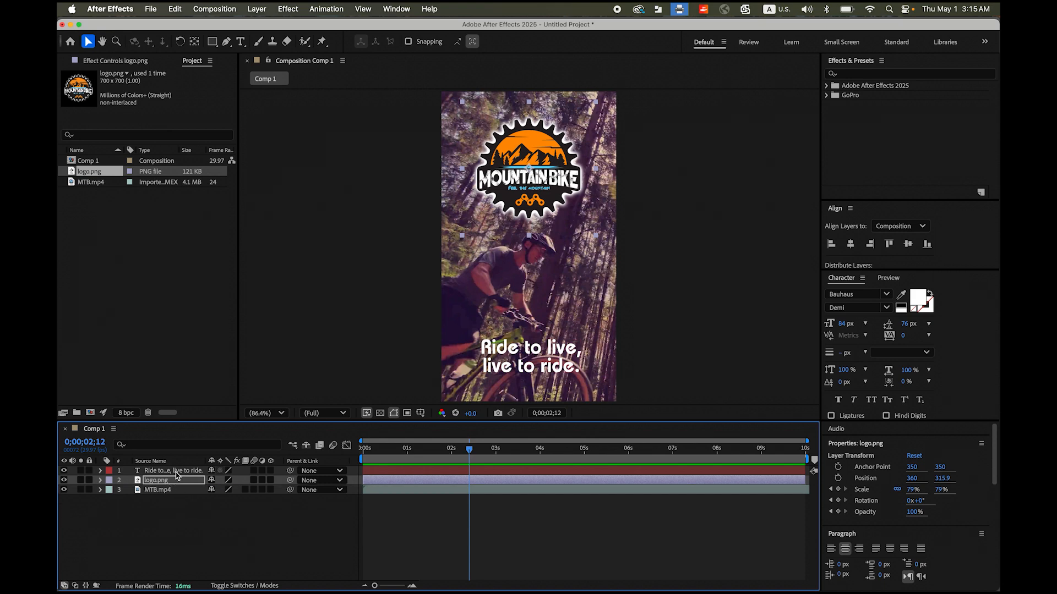
{"action": "left_click", "coordinate": [175, 471]}
{"action": "left_click_drag", "start_coordinate": [470, 451], "coordinate": [276, 451]}
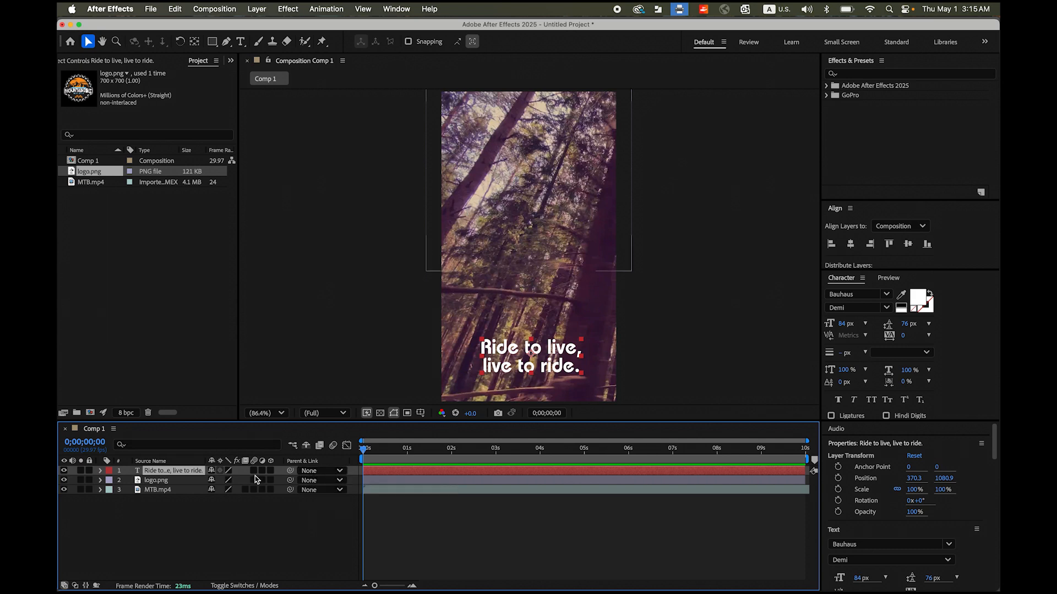
{"action": "left_click_drag", "start_coordinate": [364, 451], "coordinate": [308, 452]}
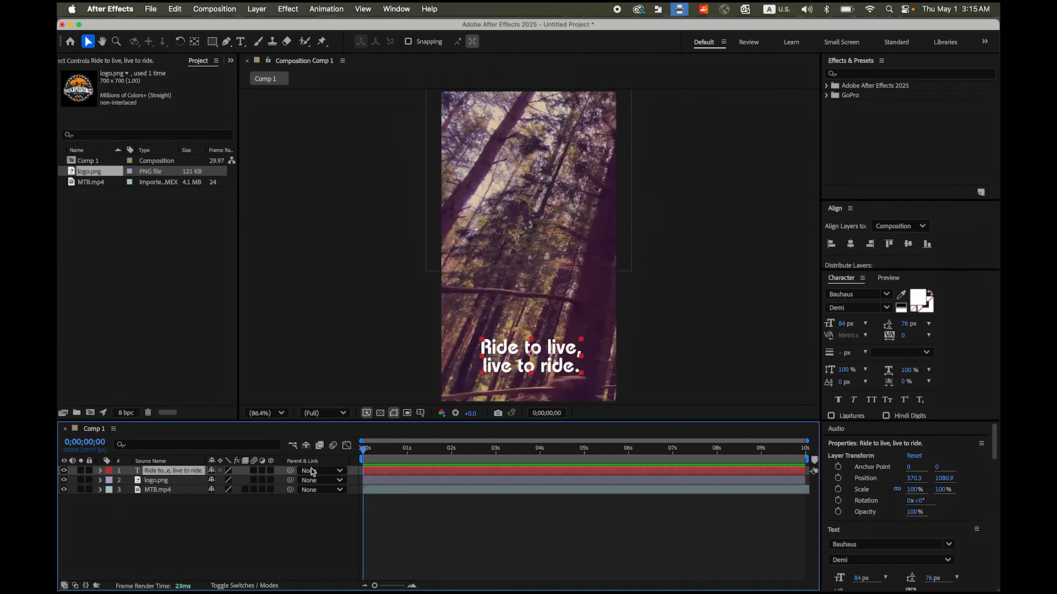
{"action": "left_click", "coordinate": [101, 472]}
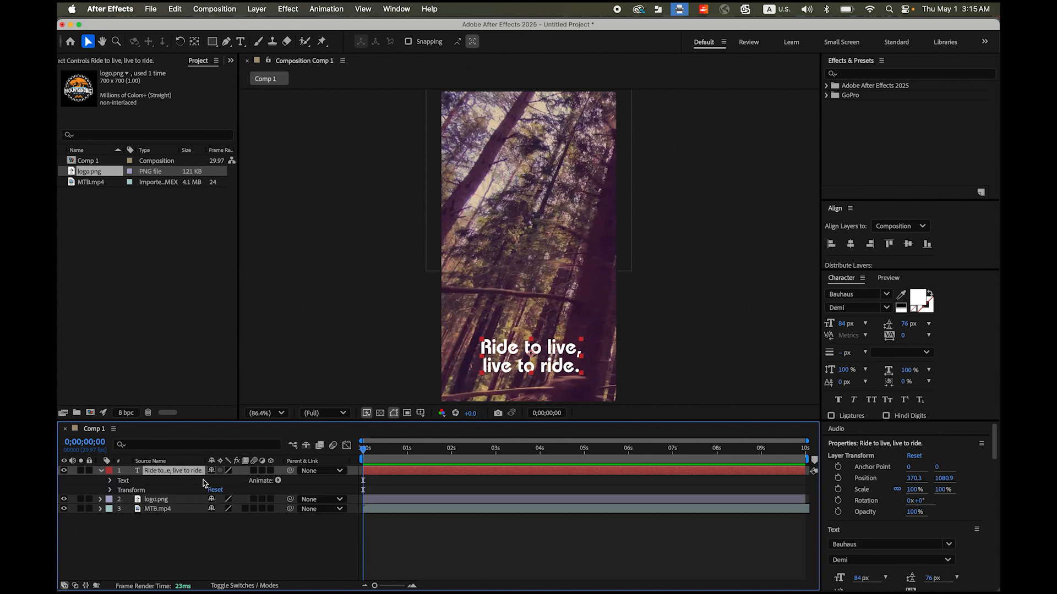
{"action": "left_click", "coordinate": [279, 481]}
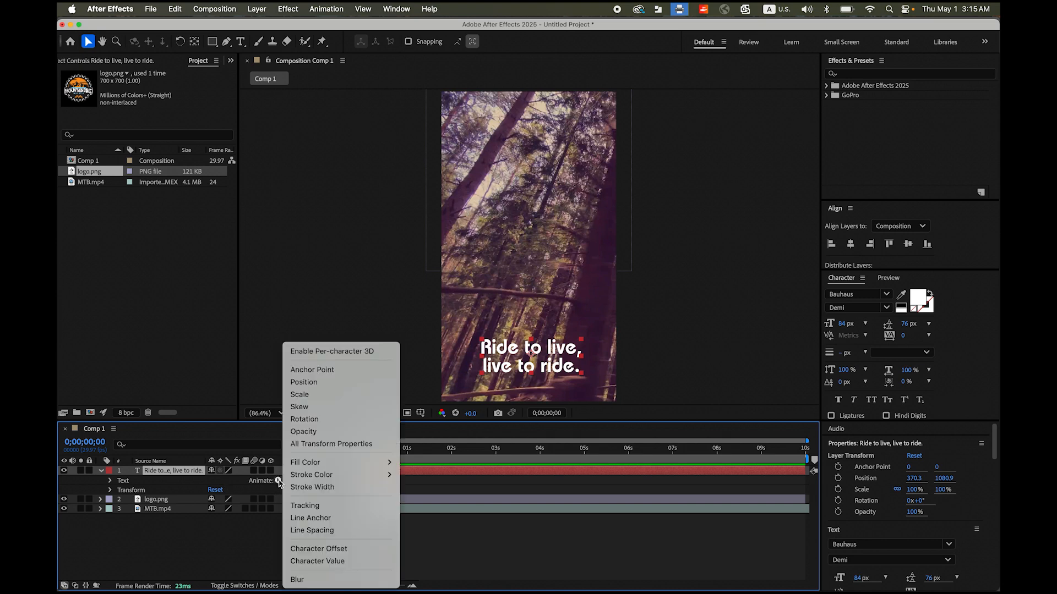
{"action": "left_click", "coordinate": [332, 581]}
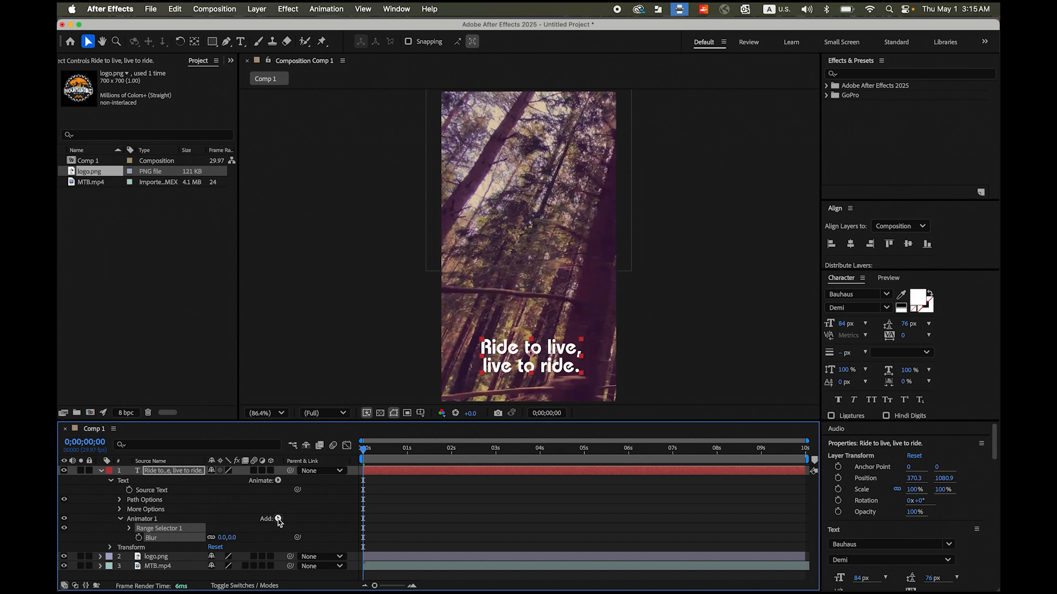
- Add a Scale property to the slogan's text animator alongside Blur
{"action": "left_click", "coordinate": [278, 519]}
{"action": "mouse_move", "coordinate": [298, 522]}
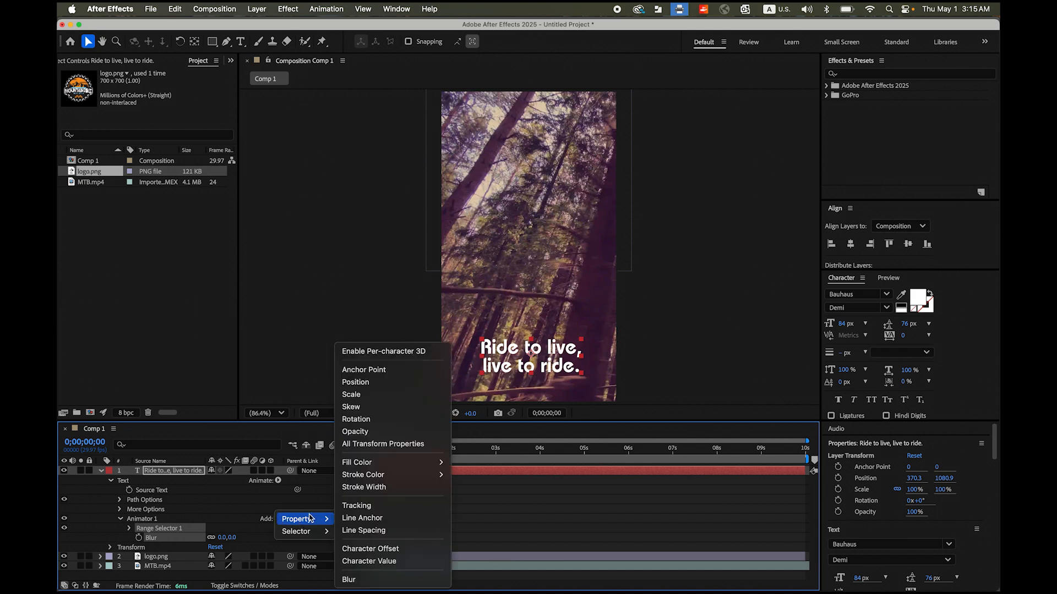
{"action": "left_click", "coordinate": [374, 395]}
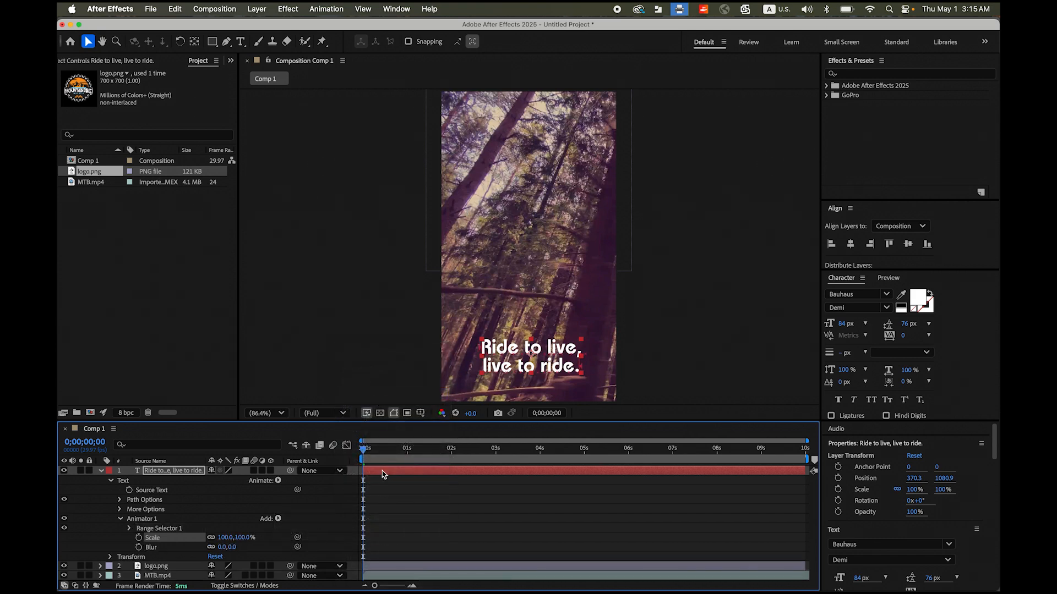
- Add an Opacity property to the slogan's text animator
{"action": "left_click", "coordinate": [278, 519]}
{"action": "mouse_move", "coordinate": [297, 519]}
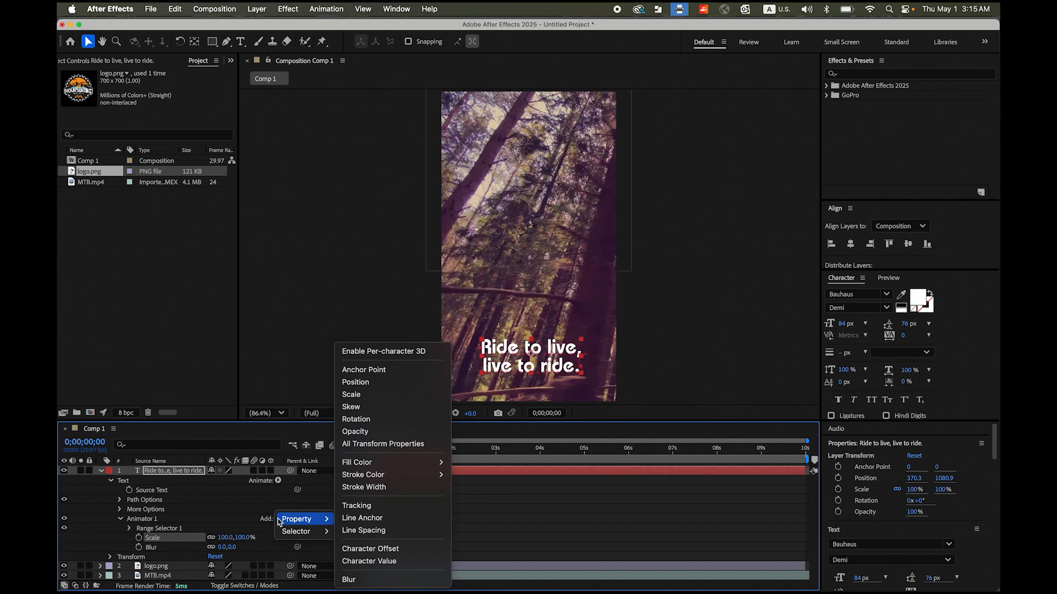
{"action": "left_click", "coordinate": [378, 433]}
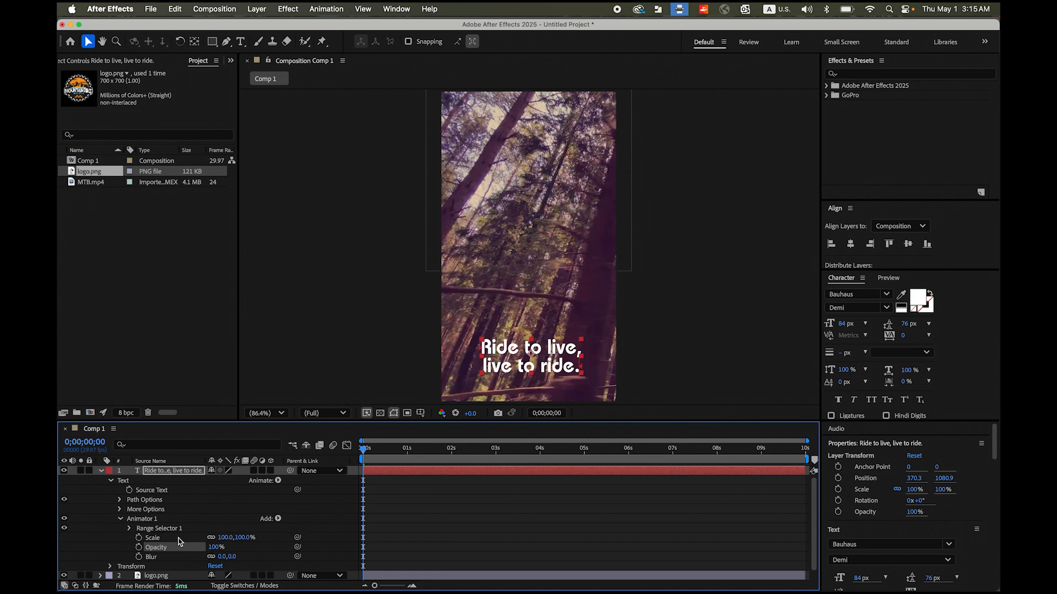
- Set the text animator's Scale to 200% and enable its keyframing at 0 seconds
{"action": "left_click", "coordinate": [231, 538]}
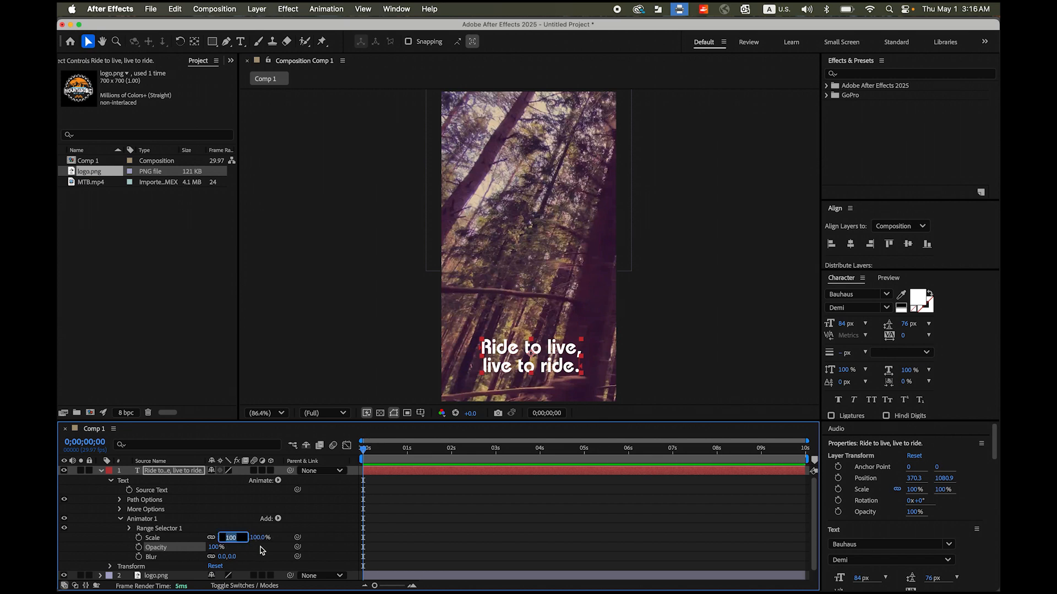
{"action": "type", "text": "200"}
{"action": "key", "text": "Return"}
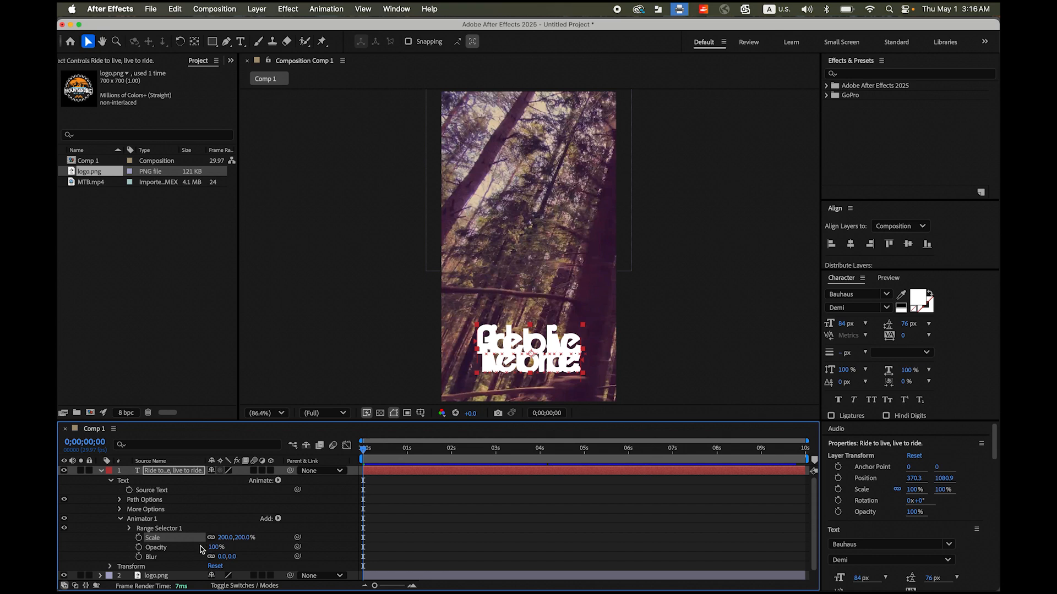
{"action": "left_click", "coordinate": [139, 538]}
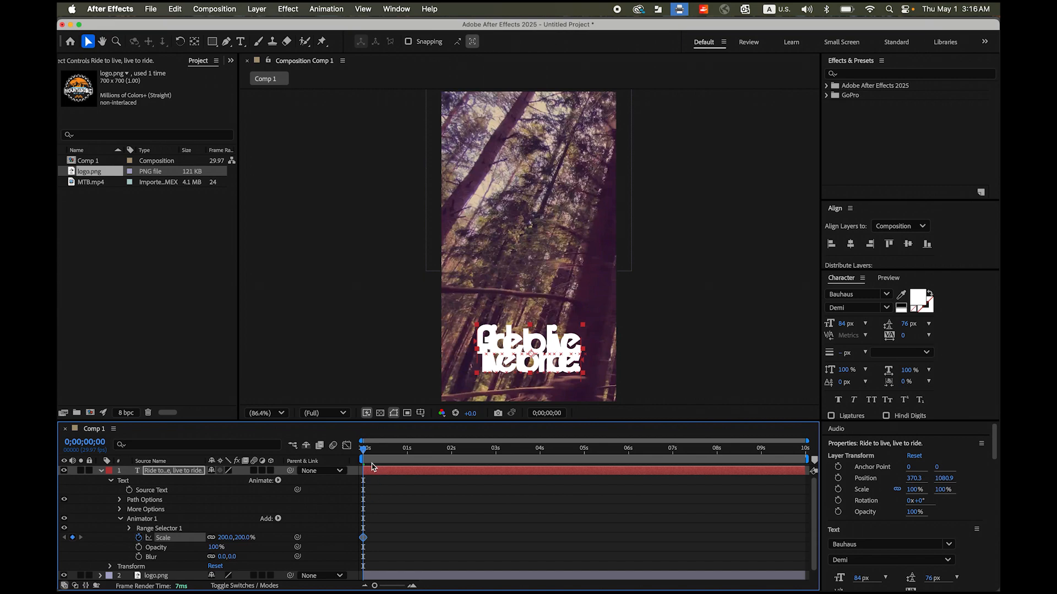
- Keyframe the text animator's Scale at 100% at 3 seconds
{"action": "key", "text": "space"}
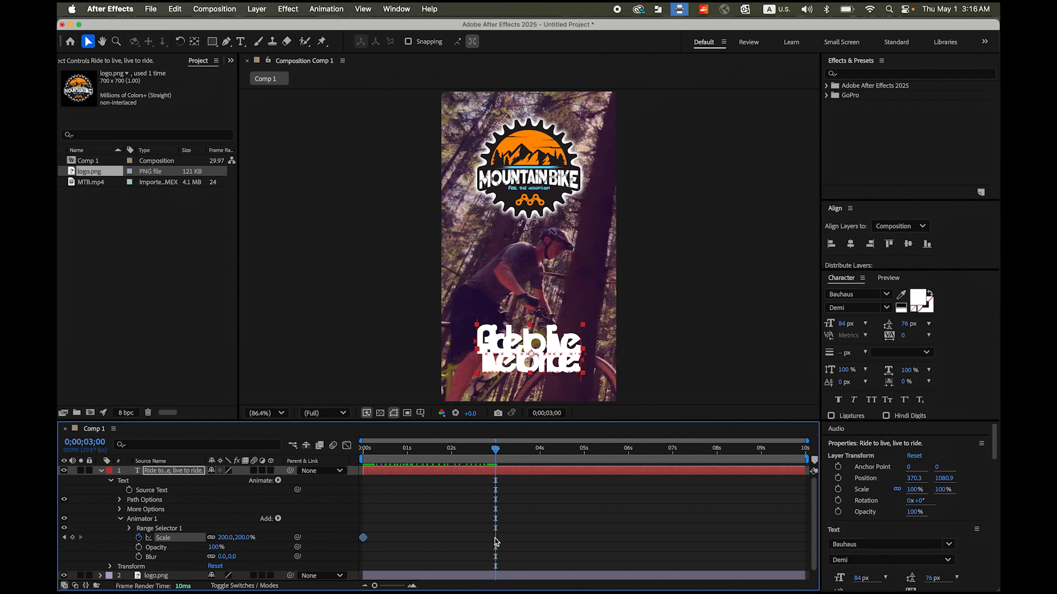
{"action": "left_click", "coordinate": [229, 538]}
{"action": "type", "text": "100"}
{"action": "key", "text": "Return"}
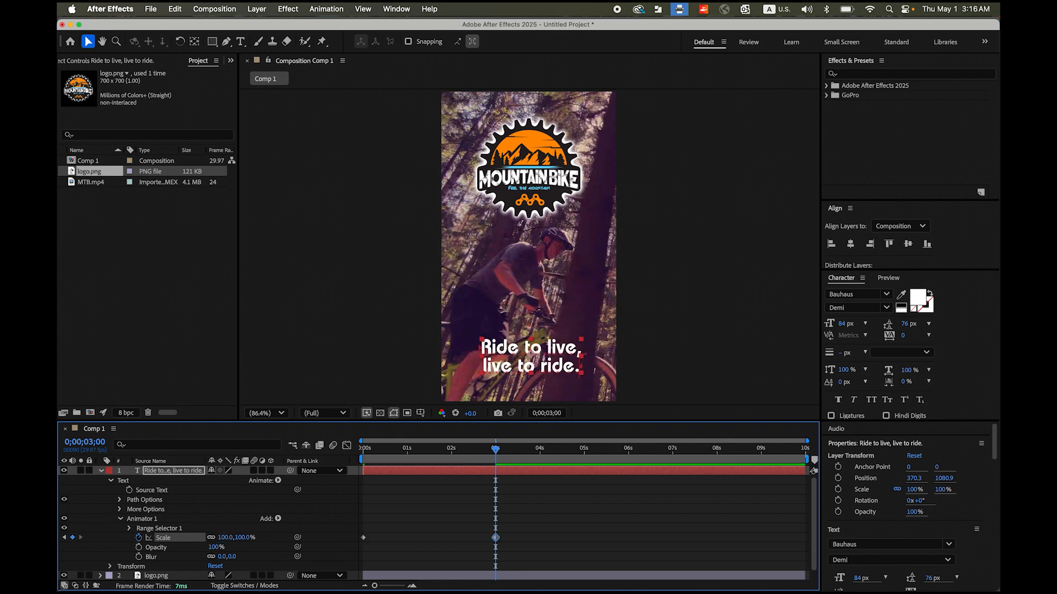
- Play the composition from its start to check the slogan's scale animation
{"action": "left_click_drag", "start_coordinate": [494, 451], "coordinate": [349, 457]}
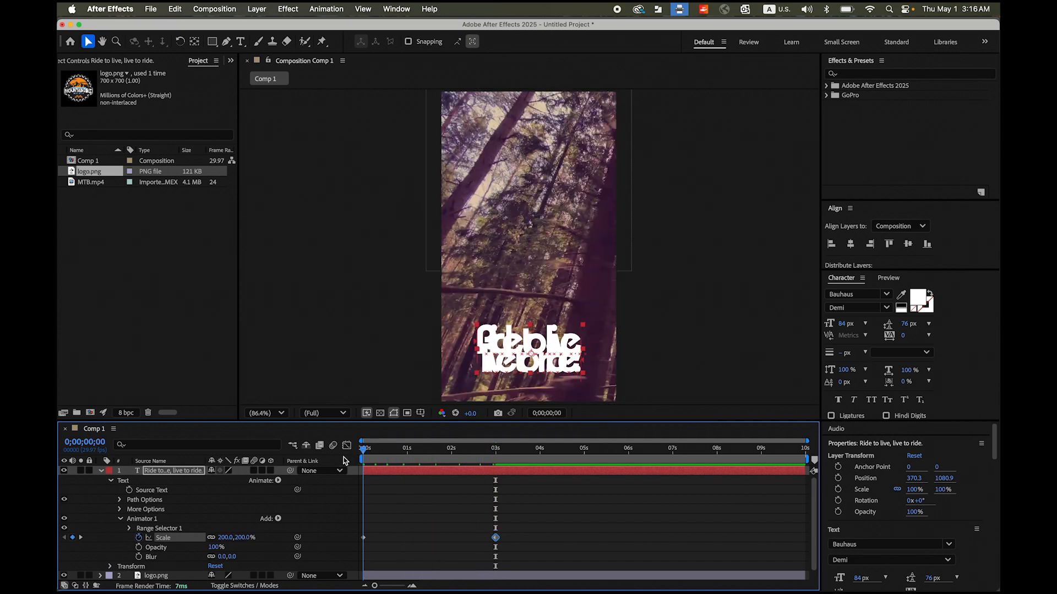
{"action": "key", "text": "space"}
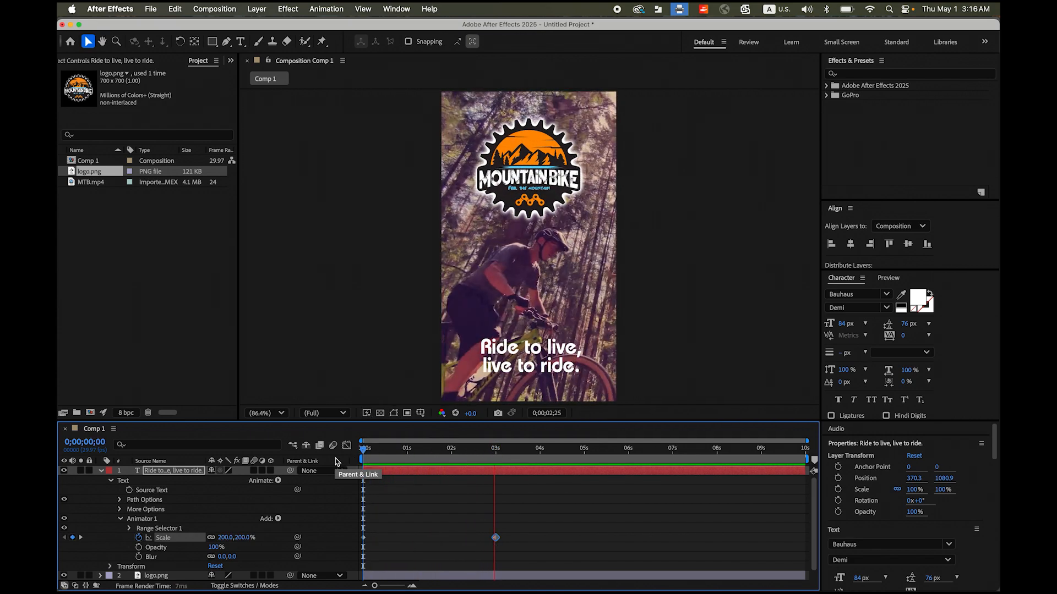
{"action": "key", "text": "space"}
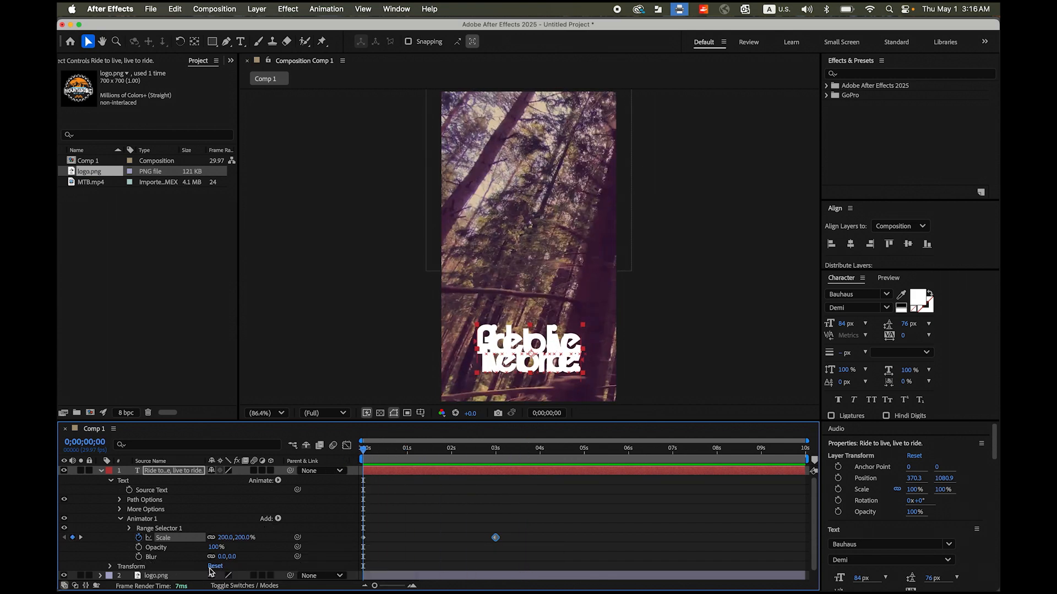
- Keyframe the text animator's Blur from 50 at 0 seconds to 0 at 3 seconds
{"action": "left_click", "coordinate": [223, 557]}
{"action": "type", "text": "50"}
{"action": "key", "text": "Return"}
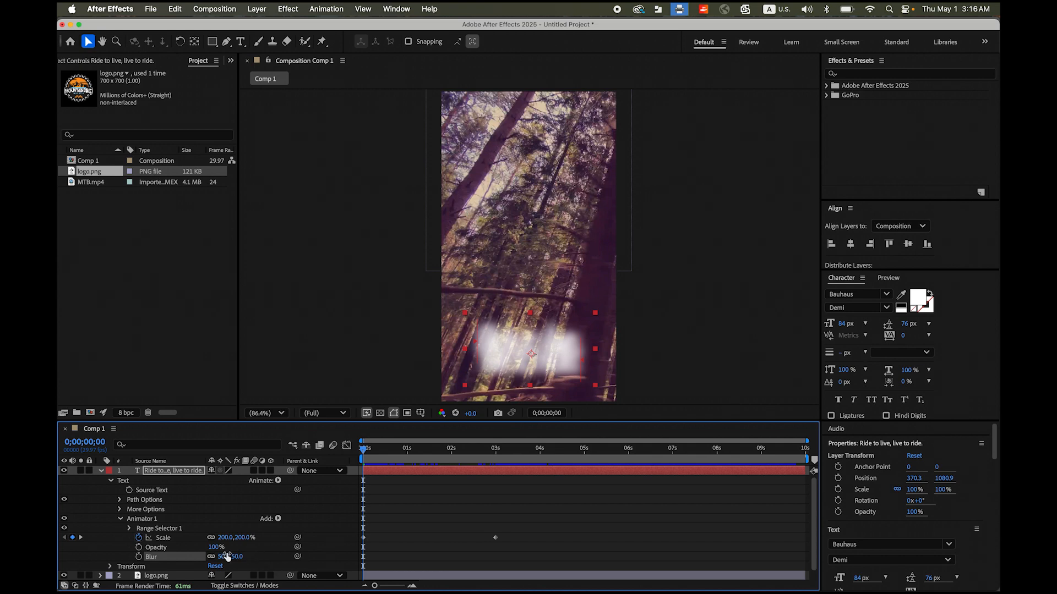
{"action": "left_click", "coordinate": [139, 557]}
{"action": "left_click_drag", "start_coordinate": [364, 450], "coordinate": [496, 469]}
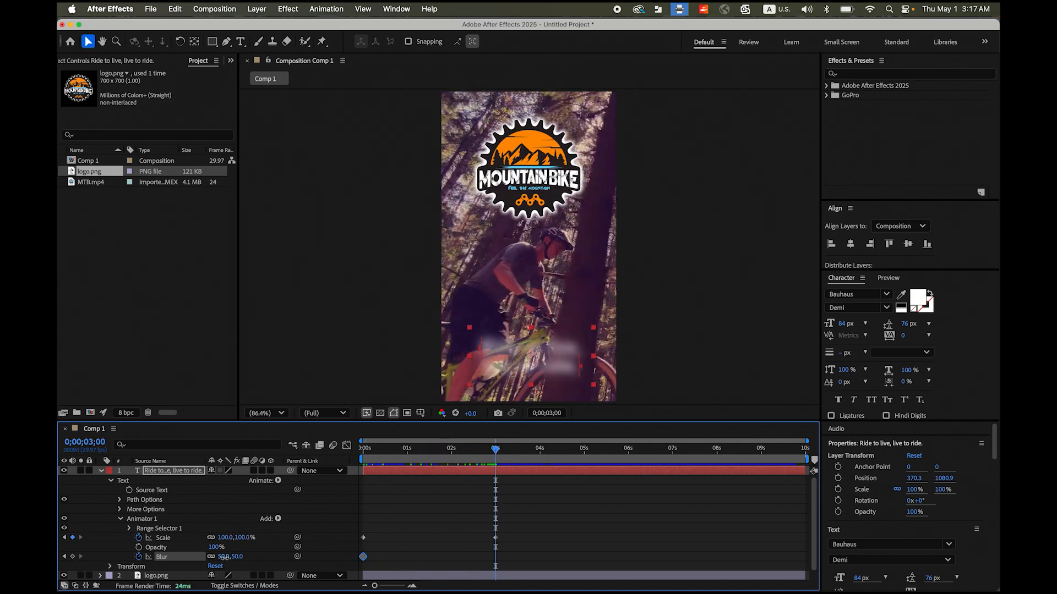
{"action": "left_click_drag", "start_coordinate": [224, 557], "coordinate": [182, 557]}
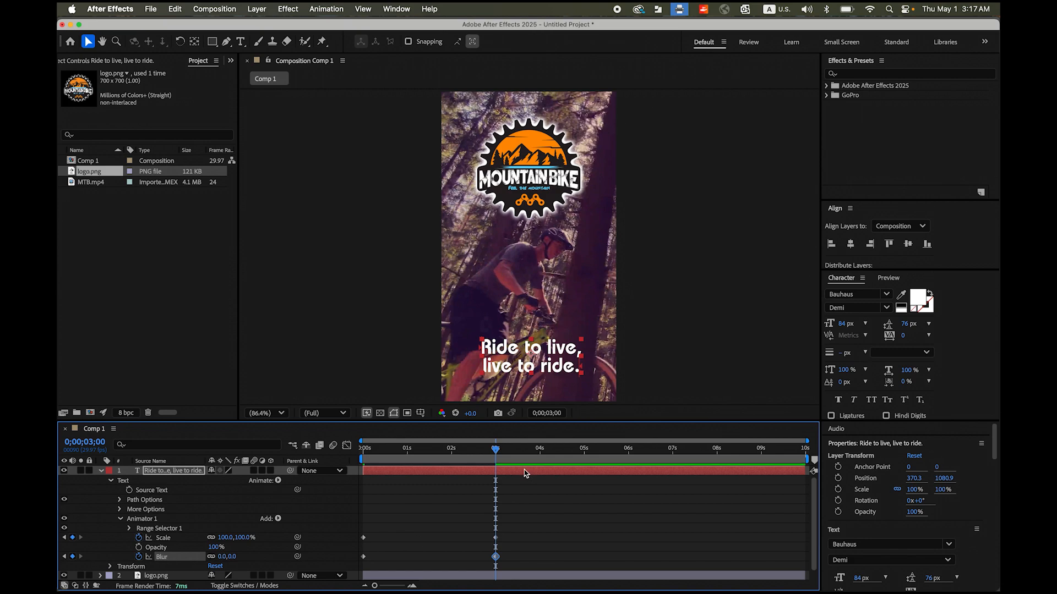
- Preview the slogan's combined scale and blur animation from the start, then return the playhead to 0 seconds
{"action": "left_click_drag", "start_coordinate": [497, 450], "coordinate": [350, 453]}
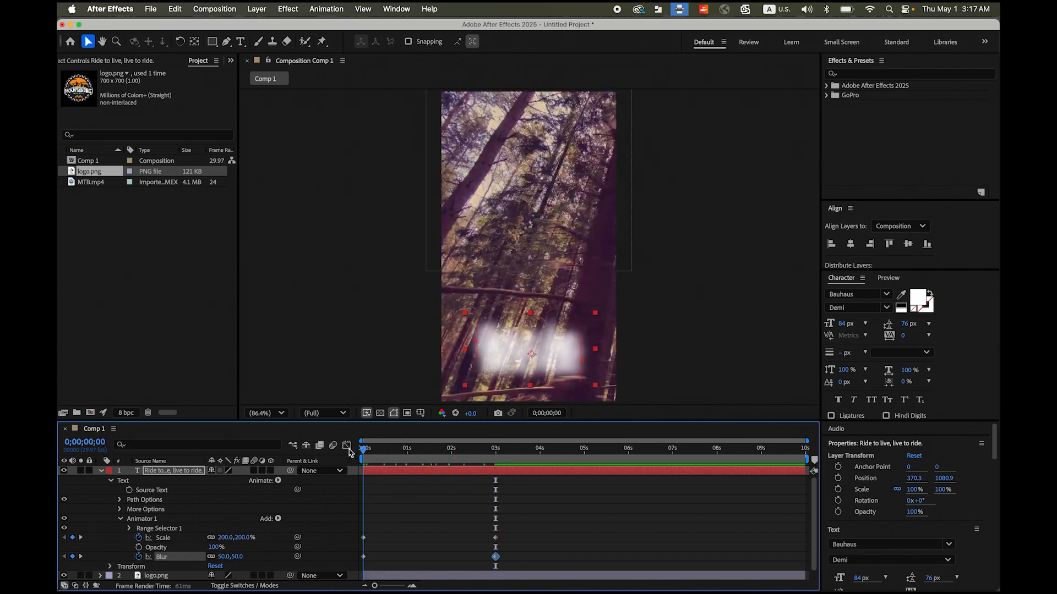
{"action": "key", "text": "space"}
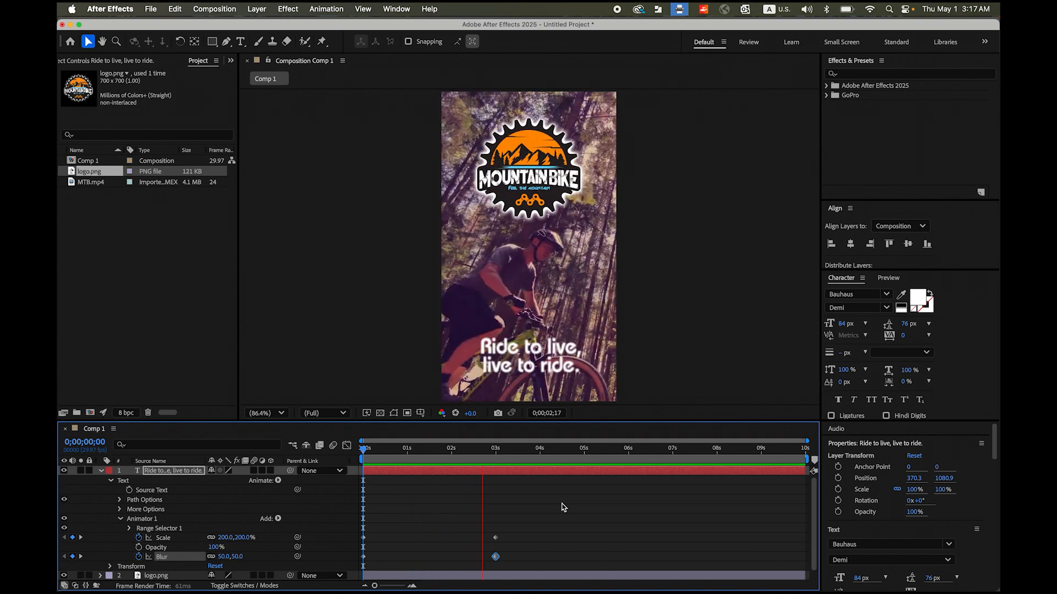
{"action": "key", "text": "space"}
{"action": "left_click_drag", "start_coordinate": [515, 451], "coordinate": [347, 455]}
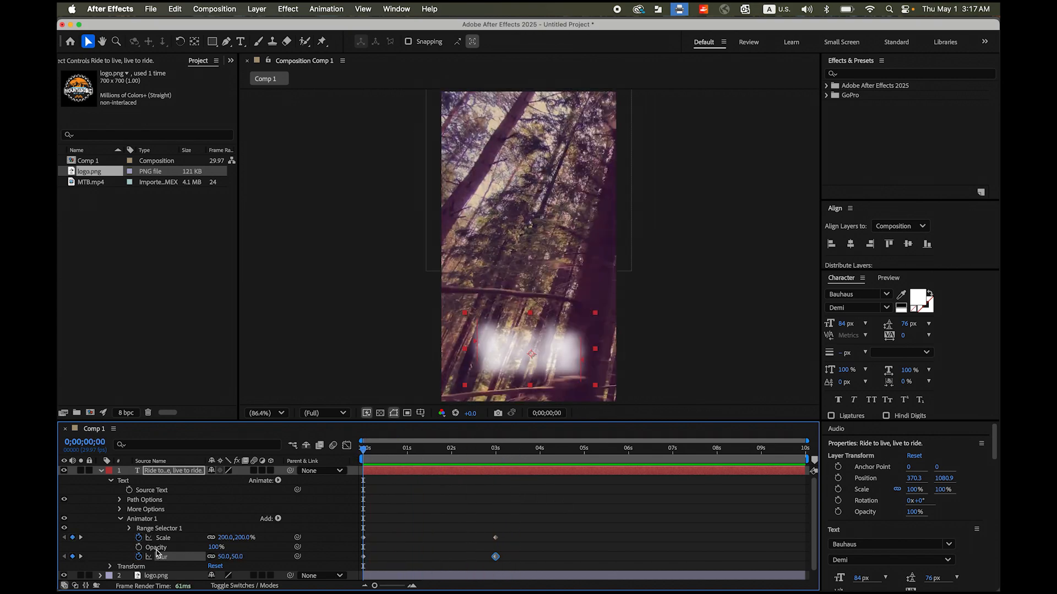
- Keyframe the text animator's Opacity from 0% at 0 seconds to 100% at 3 seconds
{"action": "left_click_drag", "start_coordinate": [218, 550], "coordinate": [145, 549]}
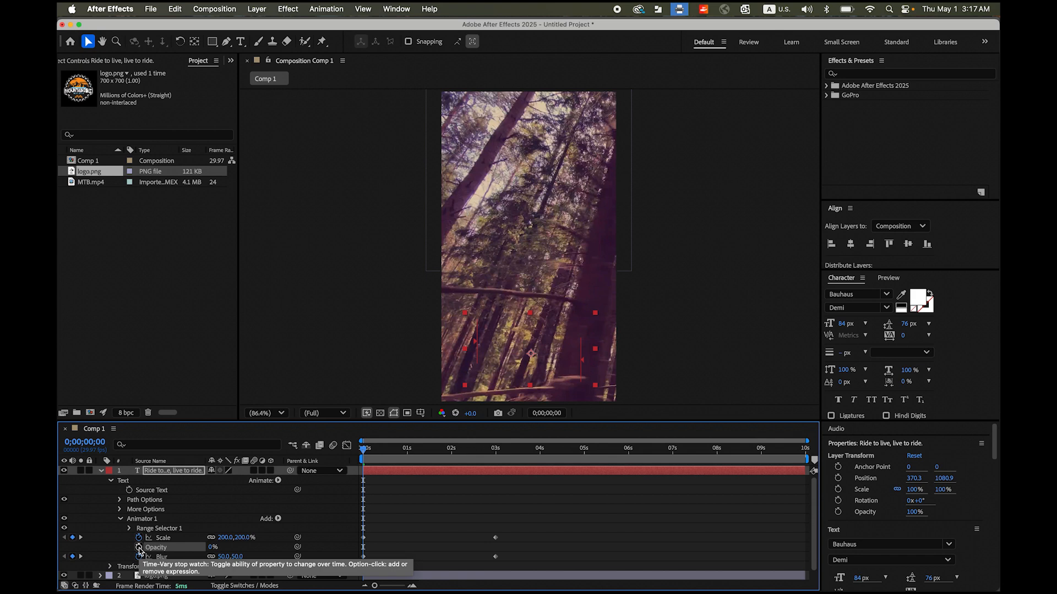
{"action": "left_click", "coordinate": [140, 548]}
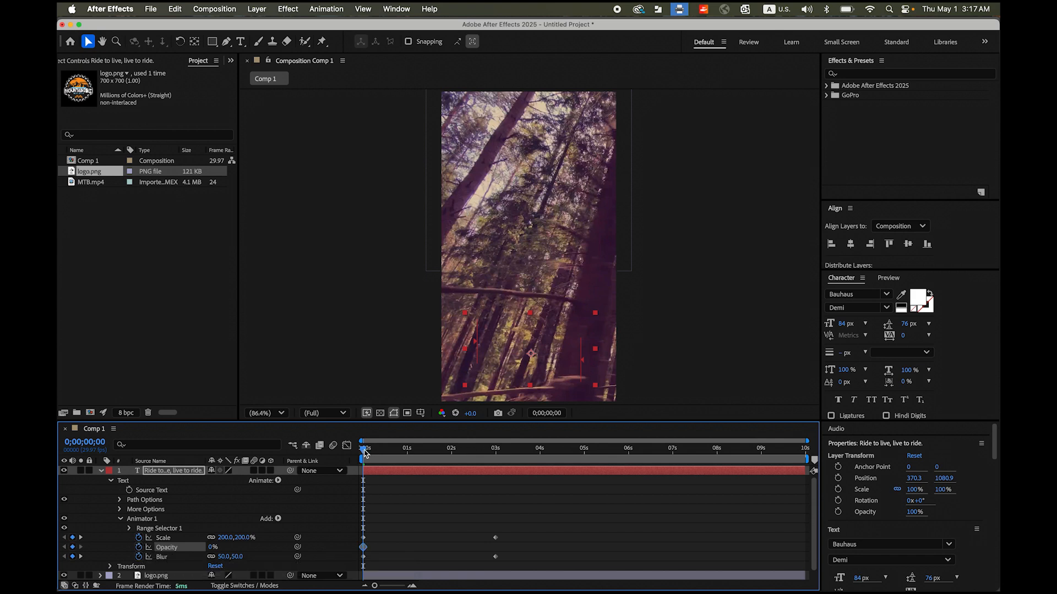
{"action": "left_click_drag", "start_coordinate": [363, 453], "coordinate": [497, 462]}
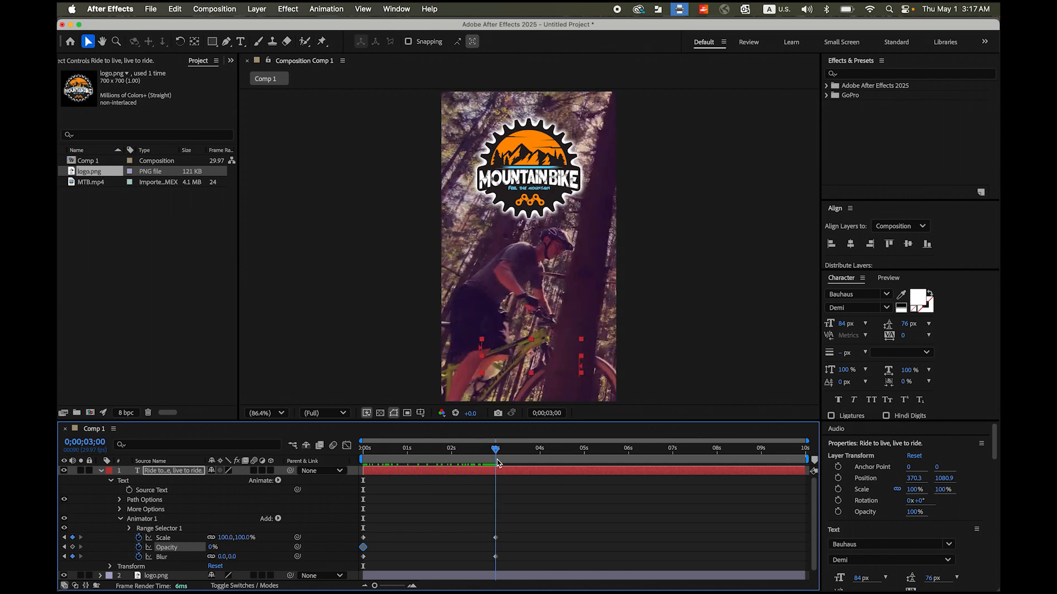
{"action": "left_click_drag", "start_coordinate": [211, 549], "coordinate": [298, 548]}
- Preview the slogan's fade-in from the start and return the playhead to 0 seconds
{"action": "left_click_drag", "start_coordinate": [499, 453], "coordinate": [321, 456]}
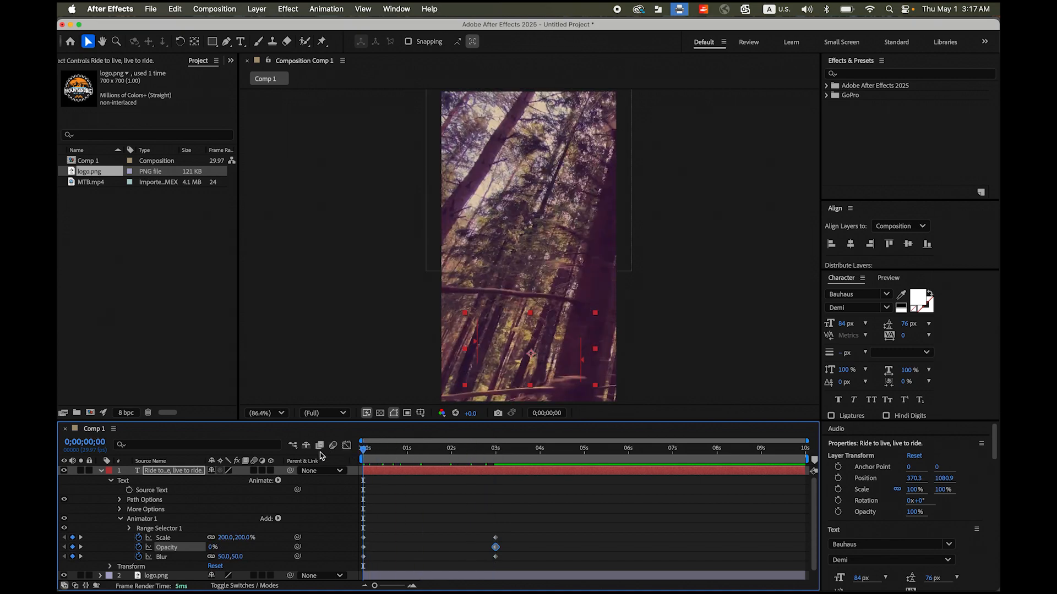
{"action": "key", "text": "space"}
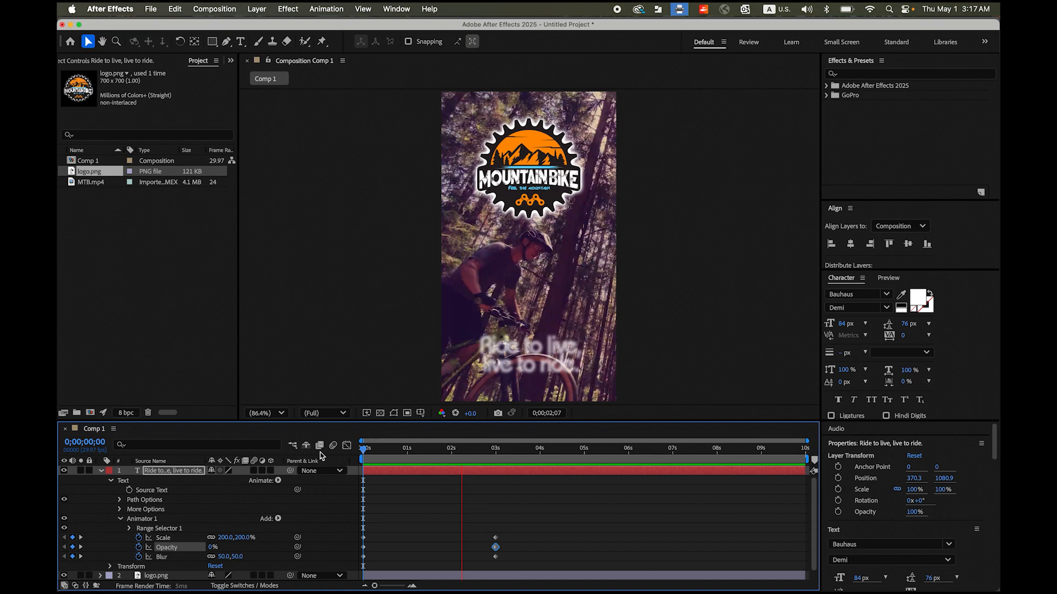
{"action": "key", "text": "space"}
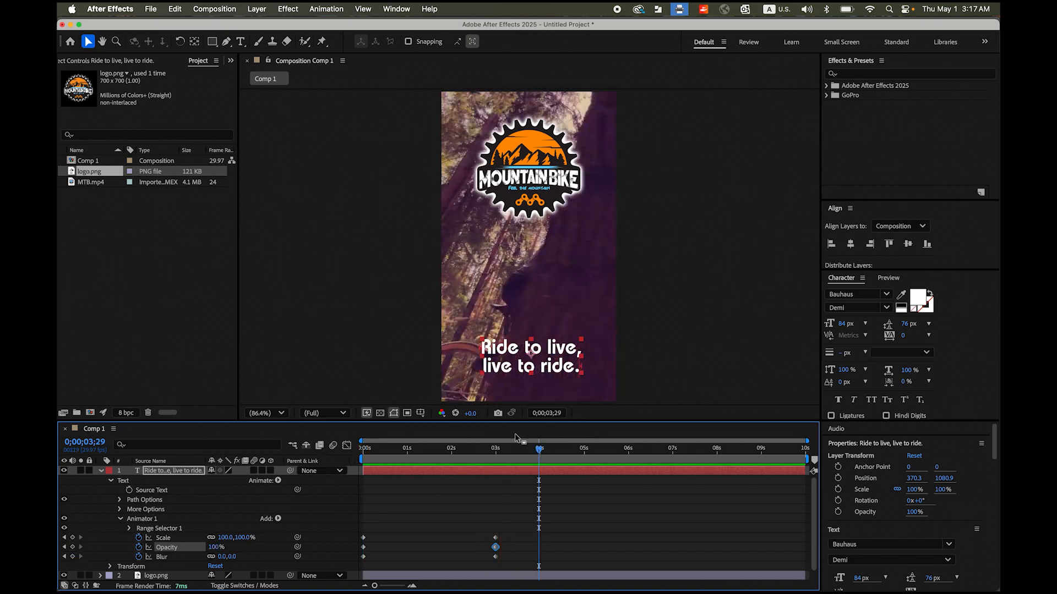
{"action": "left_click_drag", "start_coordinate": [541, 454], "coordinate": [337, 465]}
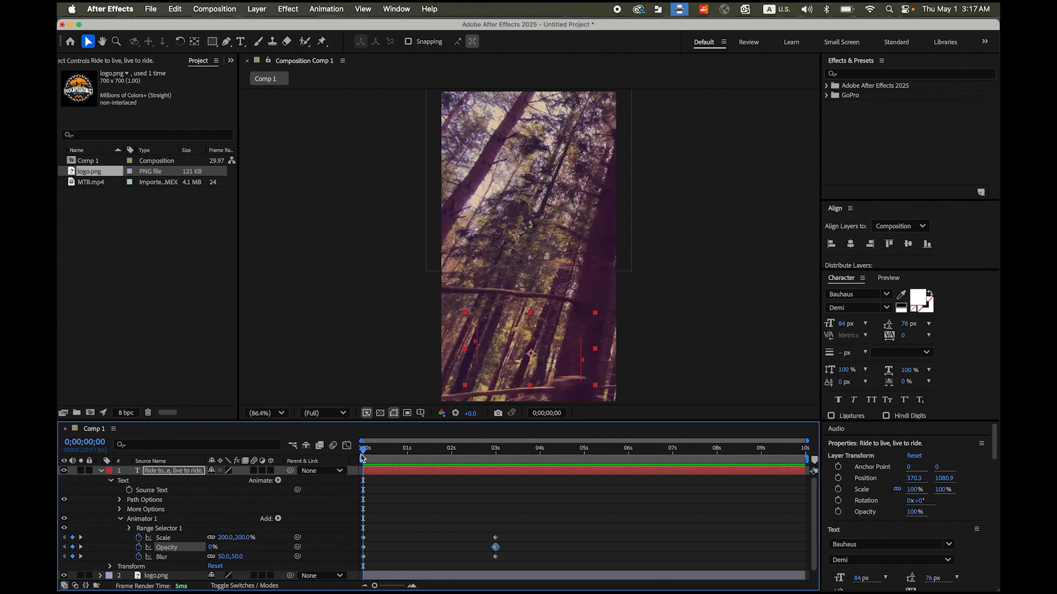
- Keyframe the Offset of the slogan's Range Selector 1 from -100% at 0 seconds to 100% at 3 seconds
{"action": "left_click", "coordinate": [130, 529]}
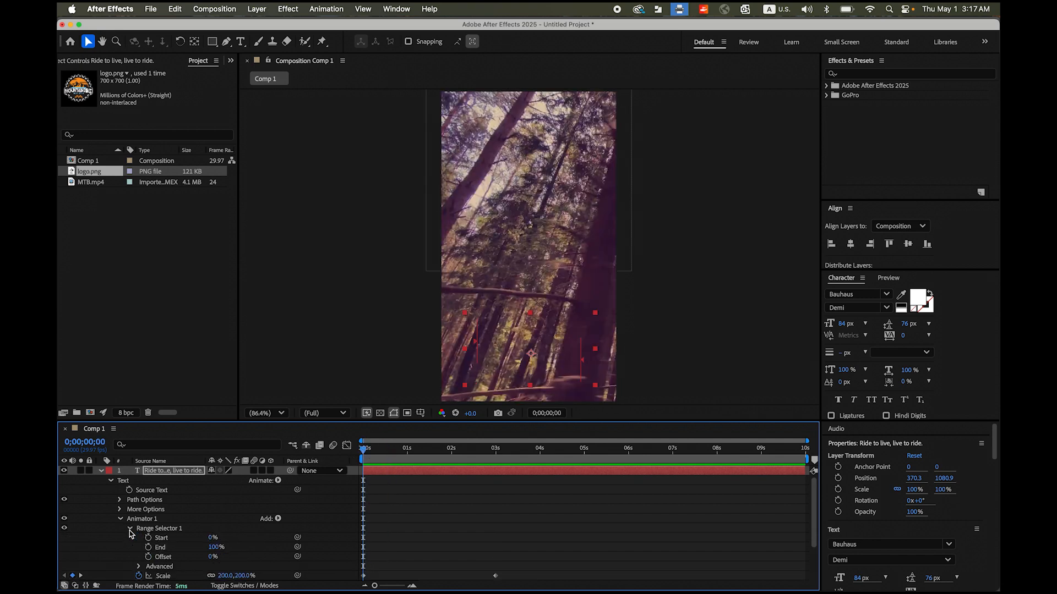
{"action": "left_click", "coordinate": [148, 558]}
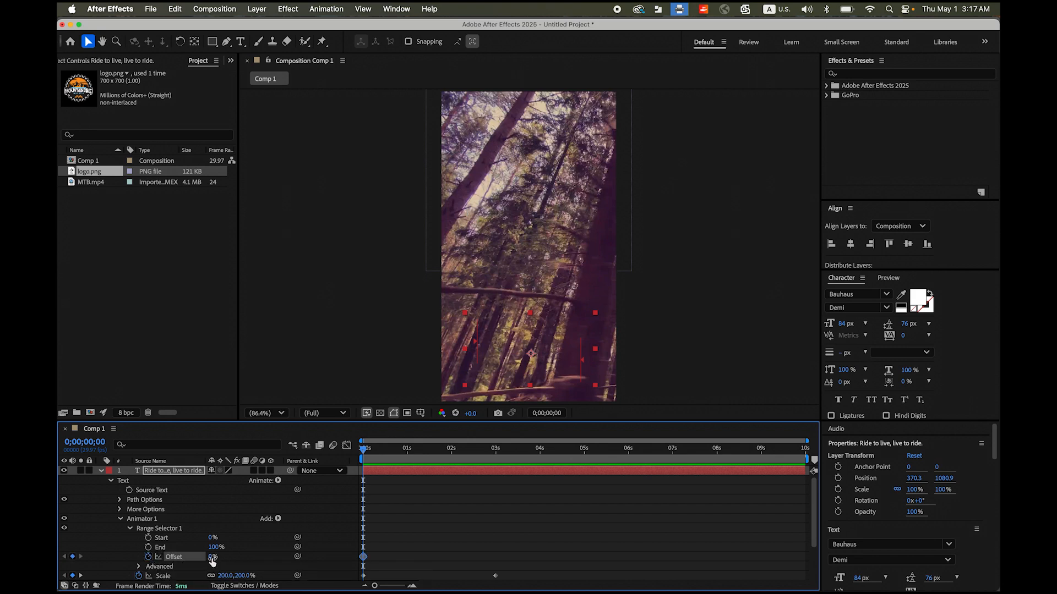
{"action": "left_click_drag", "start_coordinate": [212, 558], "coordinate": [117, 557]}
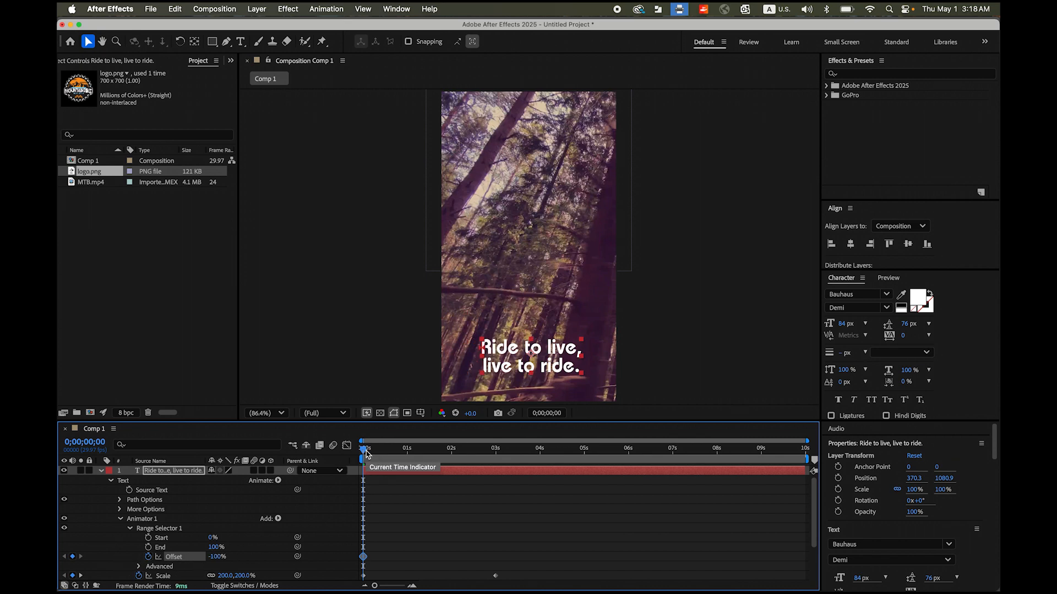
{"action": "left_click_drag", "start_coordinate": [366, 452], "coordinate": [499, 459]}
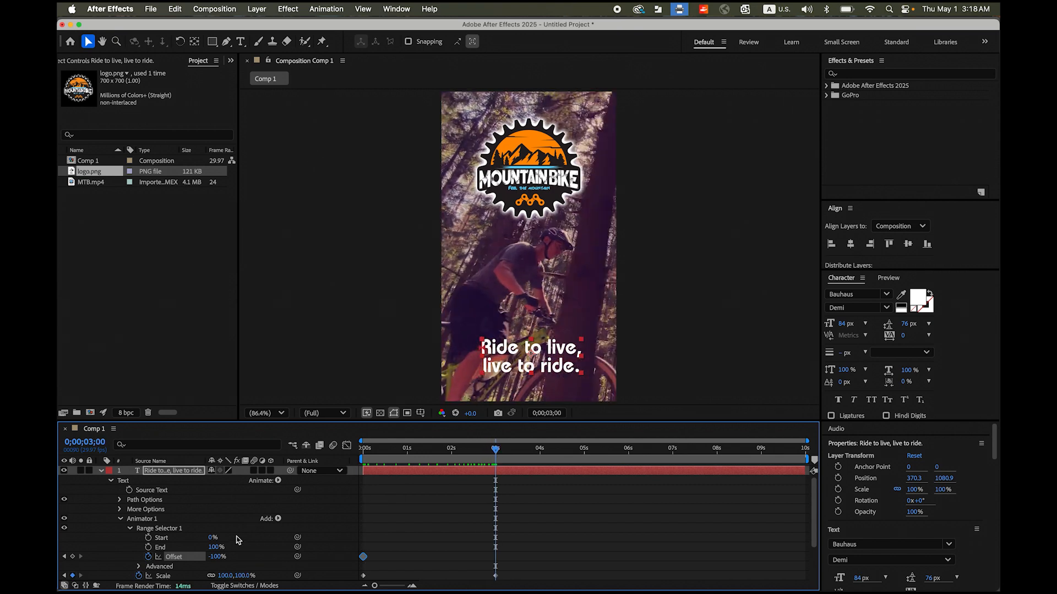
{"action": "left_click_drag", "start_coordinate": [215, 560], "coordinate": [305, 561]}
- Play the slogan's character-by-character reveal from the start and park the playhead at 3 seconds
{"action": "left_click_drag", "start_coordinate": [497, 455], "coordinate": [362, 455]}
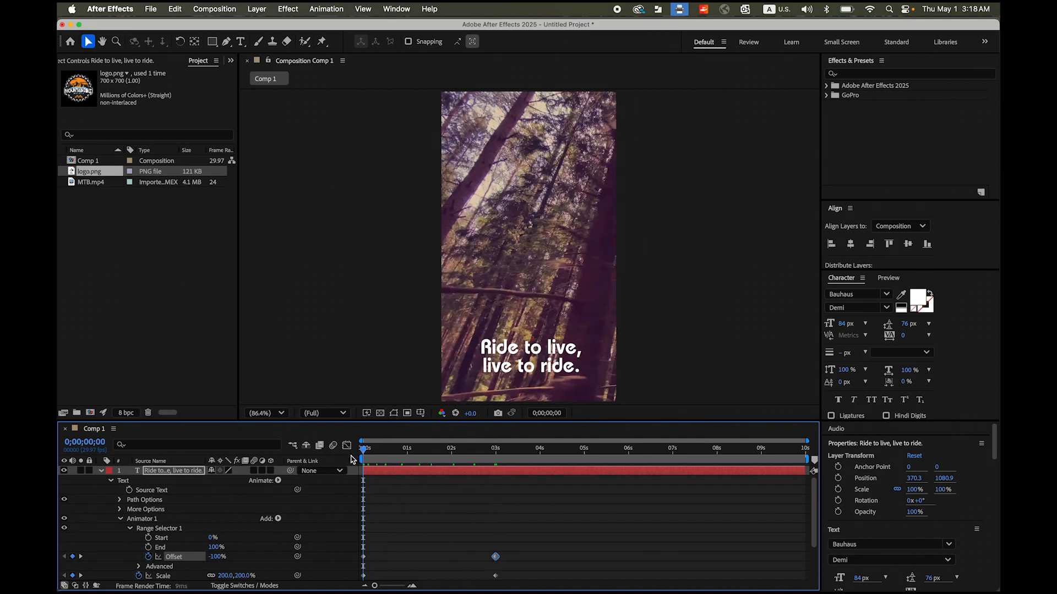
{"action": "key", "text": "space"}
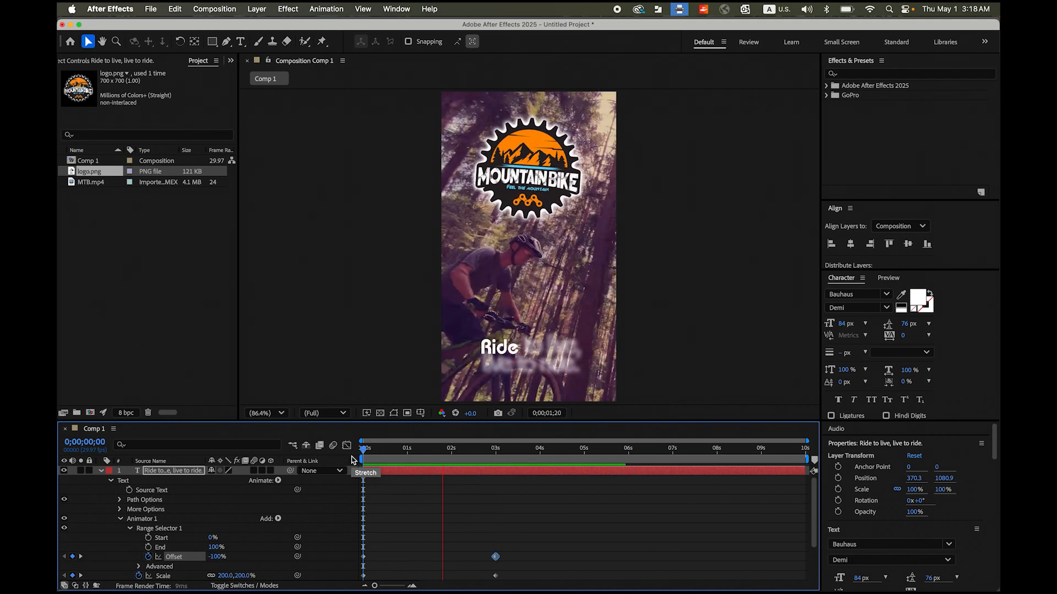
{"action": "left_click", "coordinate": [505, 457]}
{"action": "left_click_drag", "start_coordinate": [506, 457], "coordinate": [495, 457]}
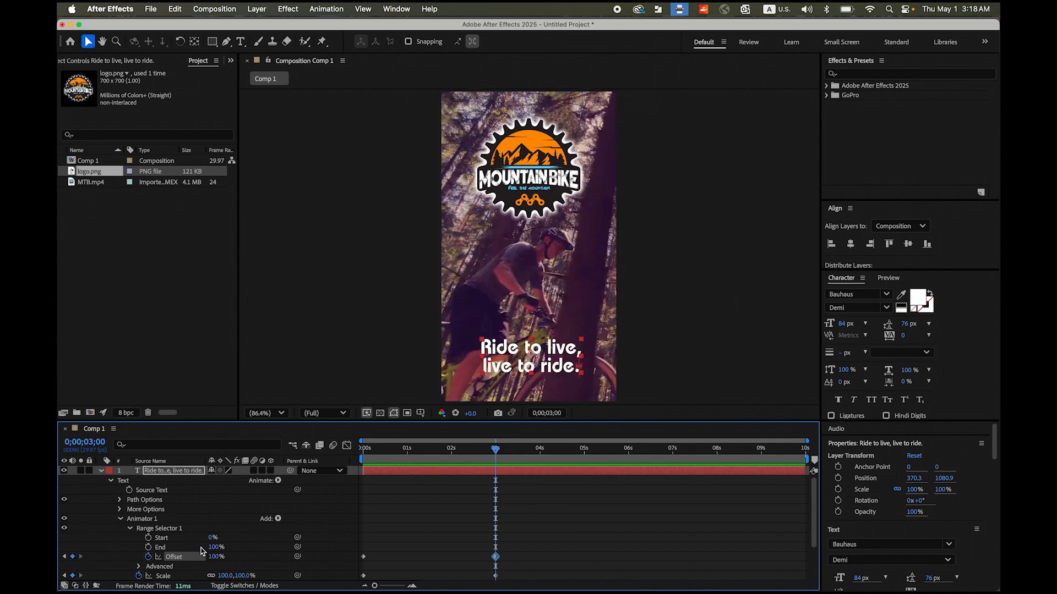
- Set the range selector's advanced Shape option to Ramp Up and preview the composition from 0 seconds
{"action": "left_click", "coordinate": [140, 568]}
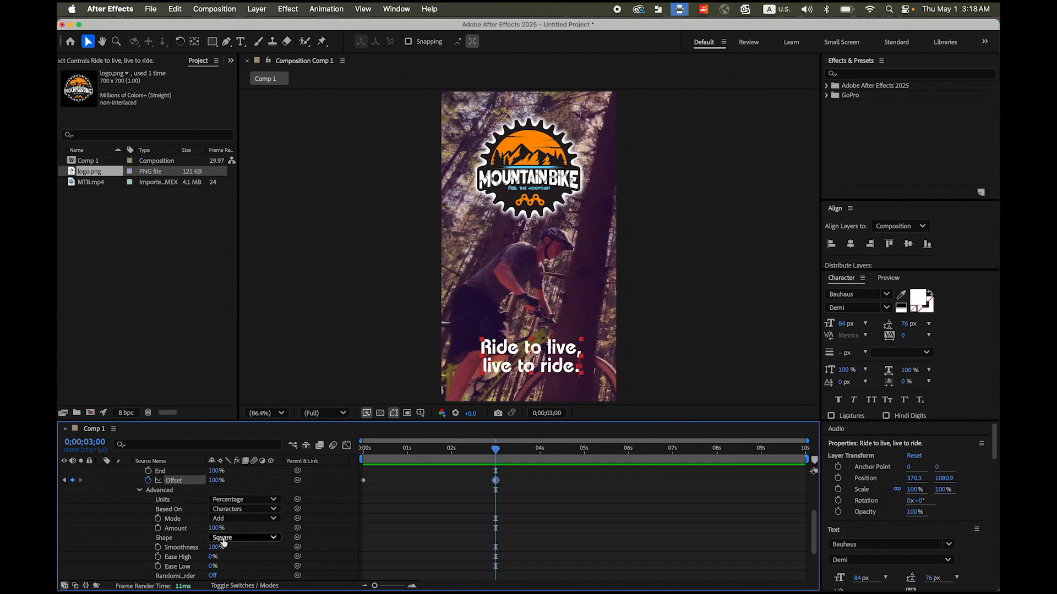
{"action": "left_click", "coordinate": [277, 542]}
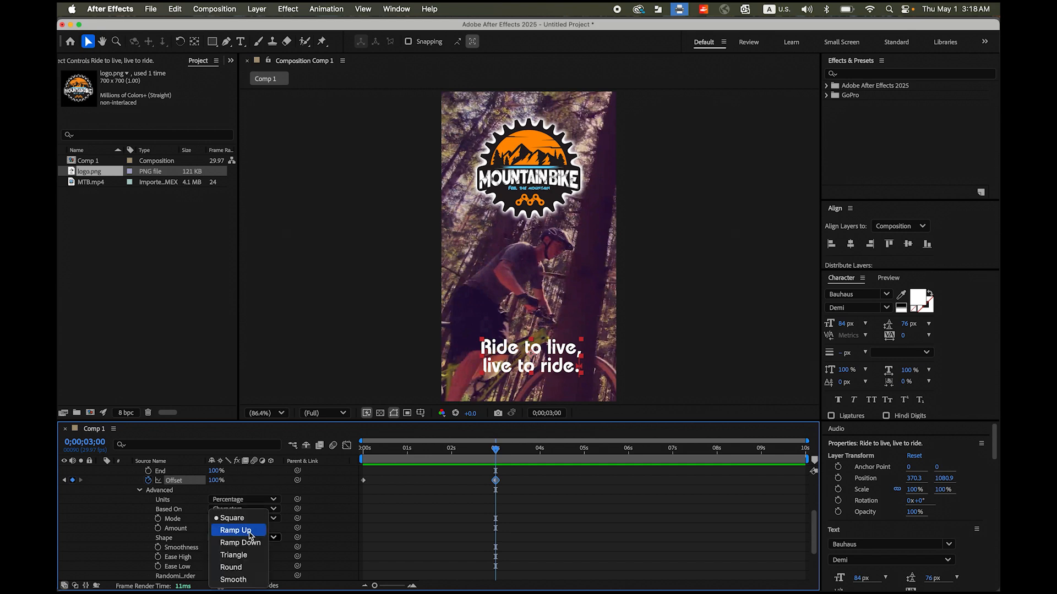
{"action": "left_click", "coordinate": [250, 531]}
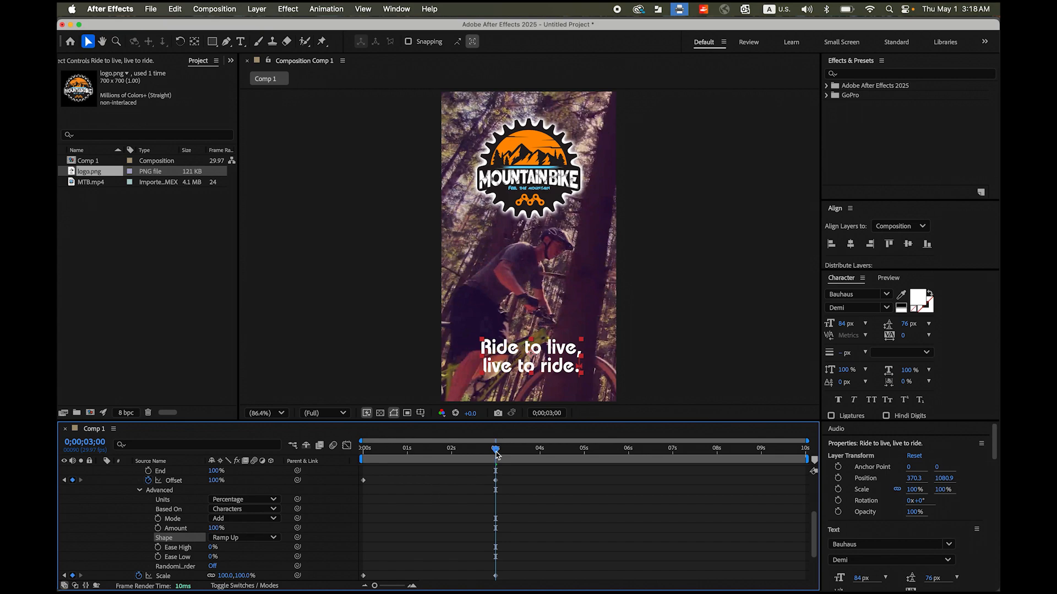
{"action": "left_click_drag", "start_coordinate": [495, 454], "coordinate": [307, 461]}
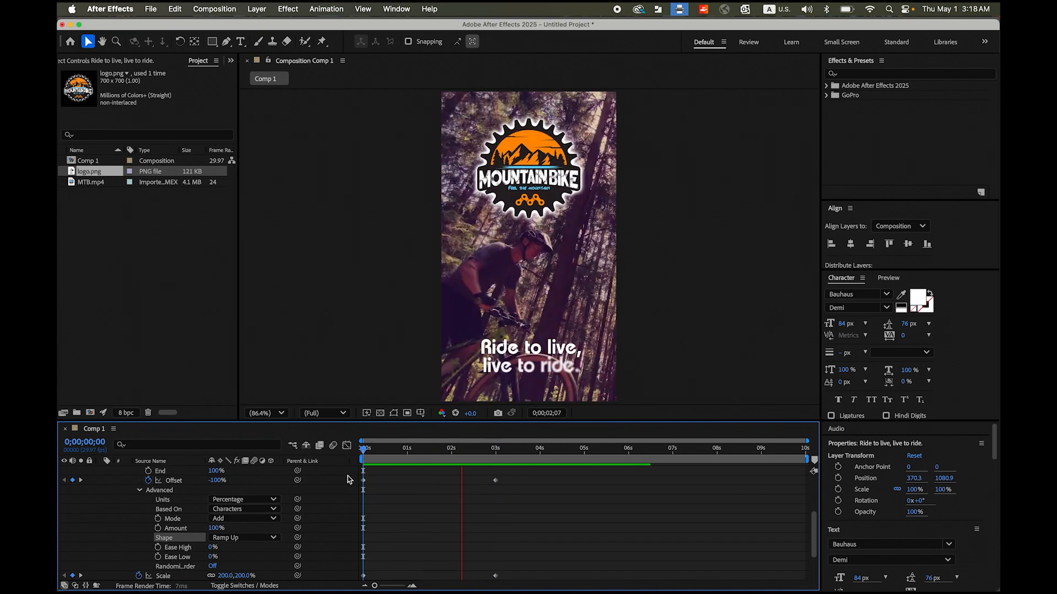
- Turn on Randomize Order for the slogan's range selector, preview the reveal from 0 seconds and collapse the layer
{"action": "left_click", "coordinate": [494, 456]}
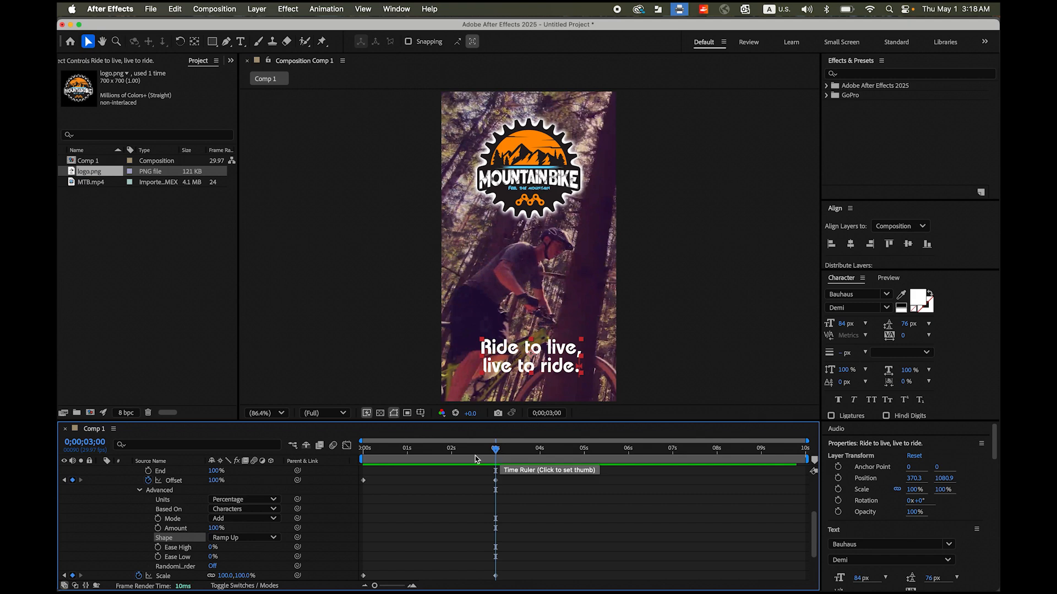
{"action": "left_click", "coordinate": [212, 566]}
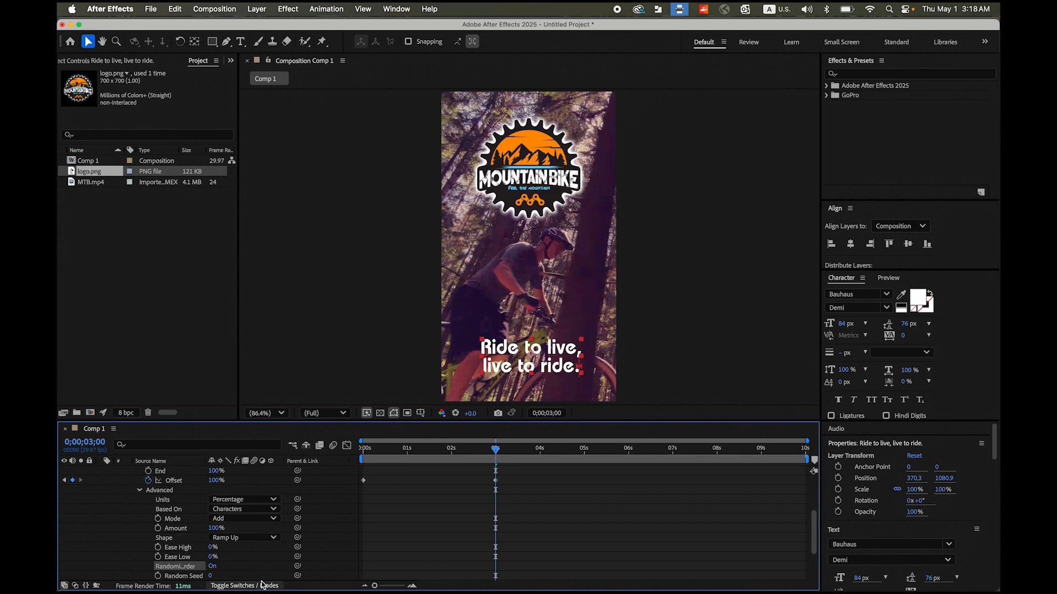
{"action": "left_click_drag", "start_coordinate": [496, 452], "coordinate": [328, 457]}
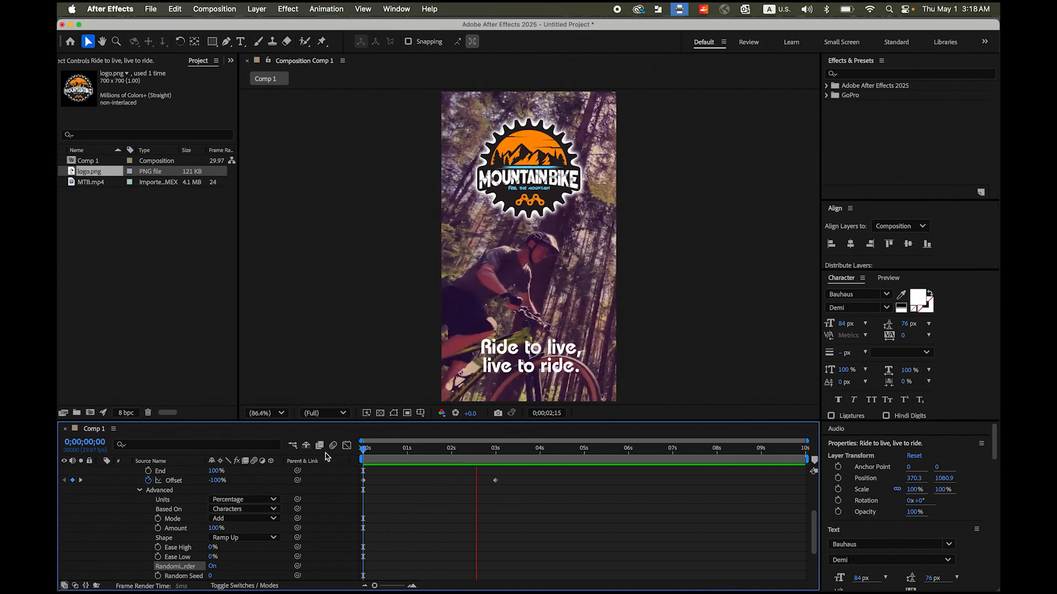
{"action": "left_click", "coordinate": [517, 450]}
{"action": "left_click_drag", "start_coordinate": [519, 450], "coordinate": [337, 469]}
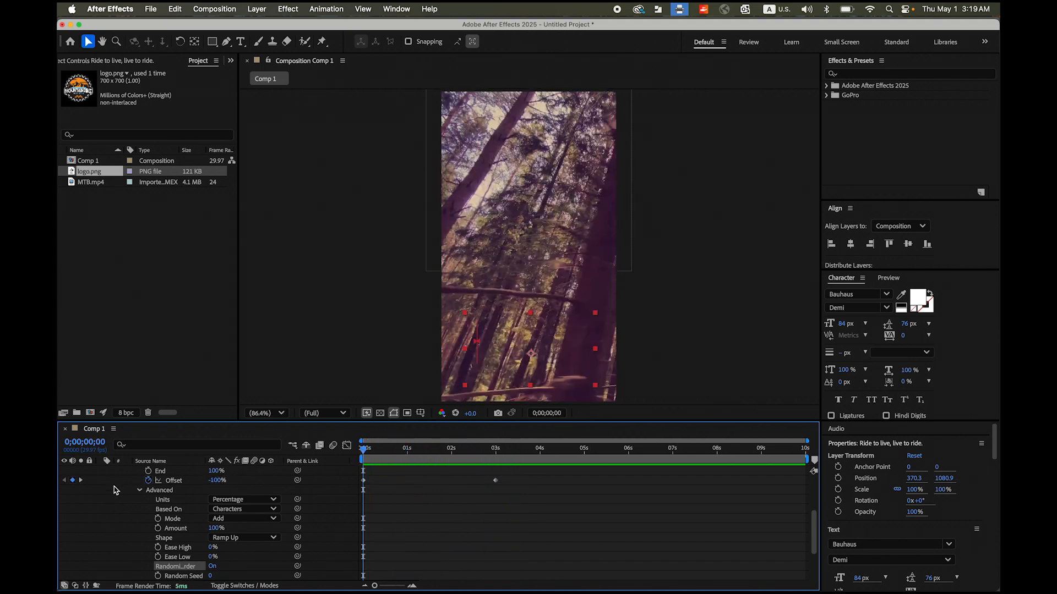
{"action": "scroll", "coordinate": [115, 490], "scroll_direction": "up", "scroll_amount": 5}
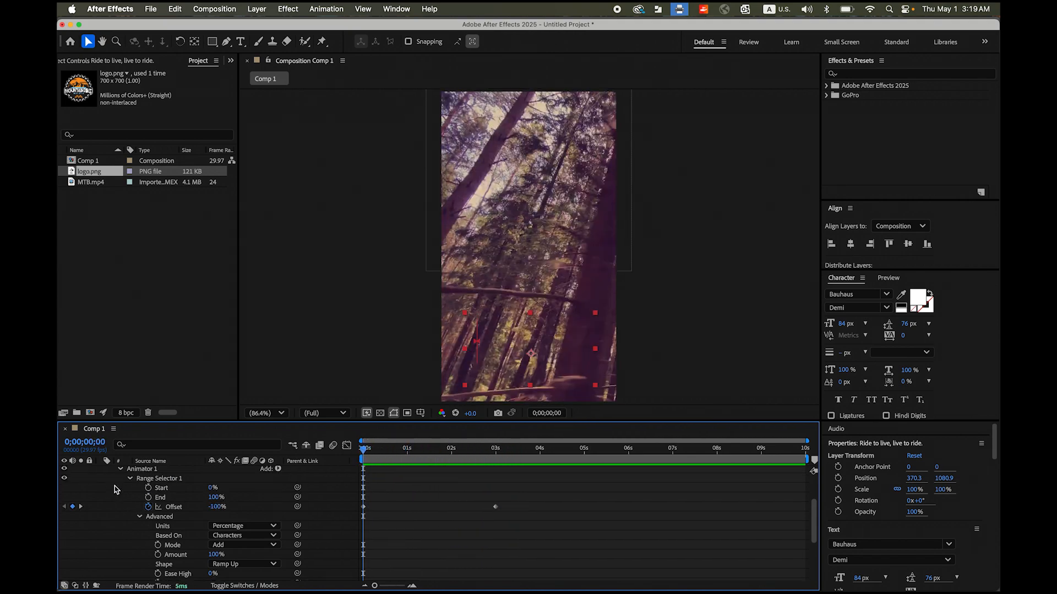
{"action": "left_click", "coordinate": [102, 471]}
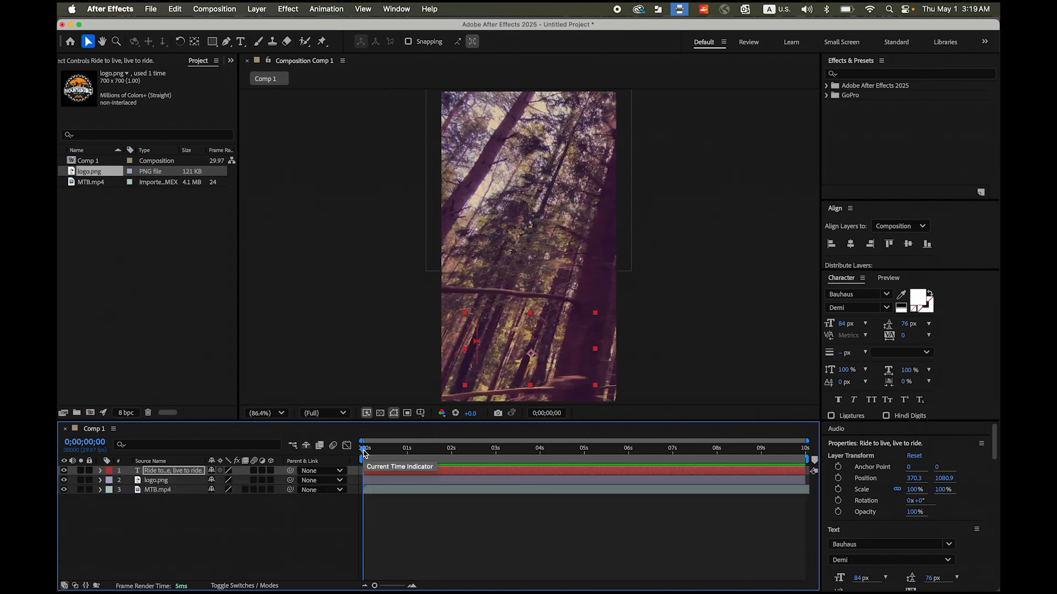
- Shift all the slogan's Offset, Scale, Opacity and Blur keyframes together so the reveal starts at about 2 seconds
{"action": "left_click_drag", "start_coordinate": [364, 452], "coordinate": [453, 477]}
{"action": "left_click", "coordinate": [163, 482]}
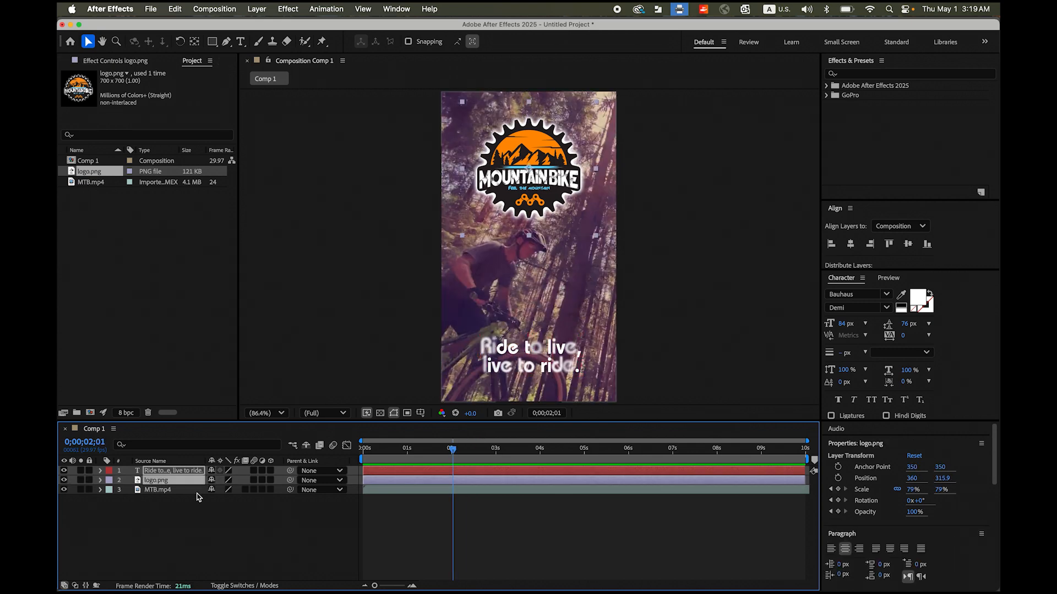
{"action": "left_click", "coordinate": [169, 472]}
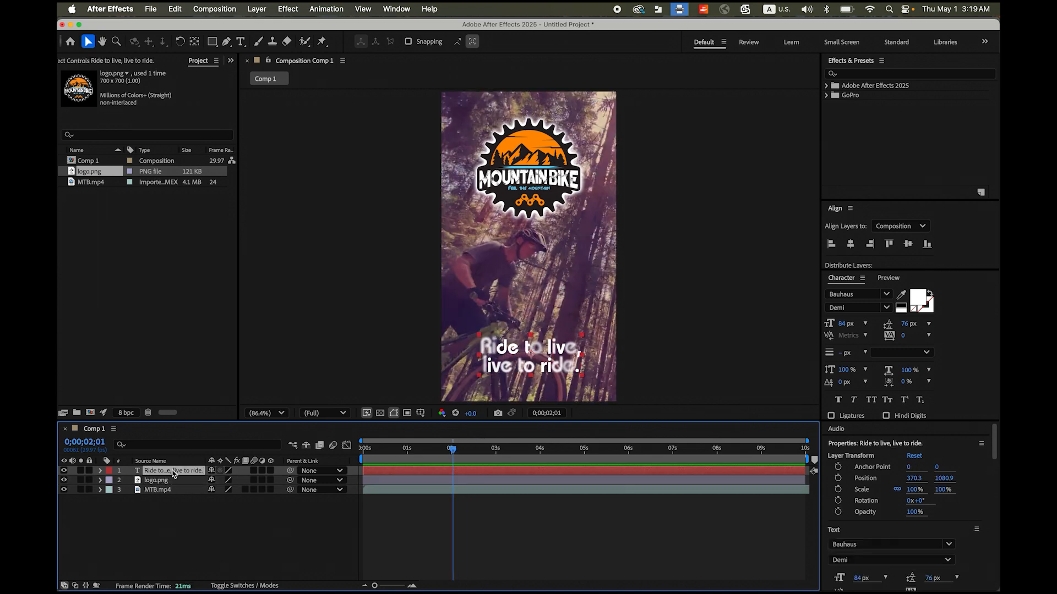
{"action": "key", "text": "u"}
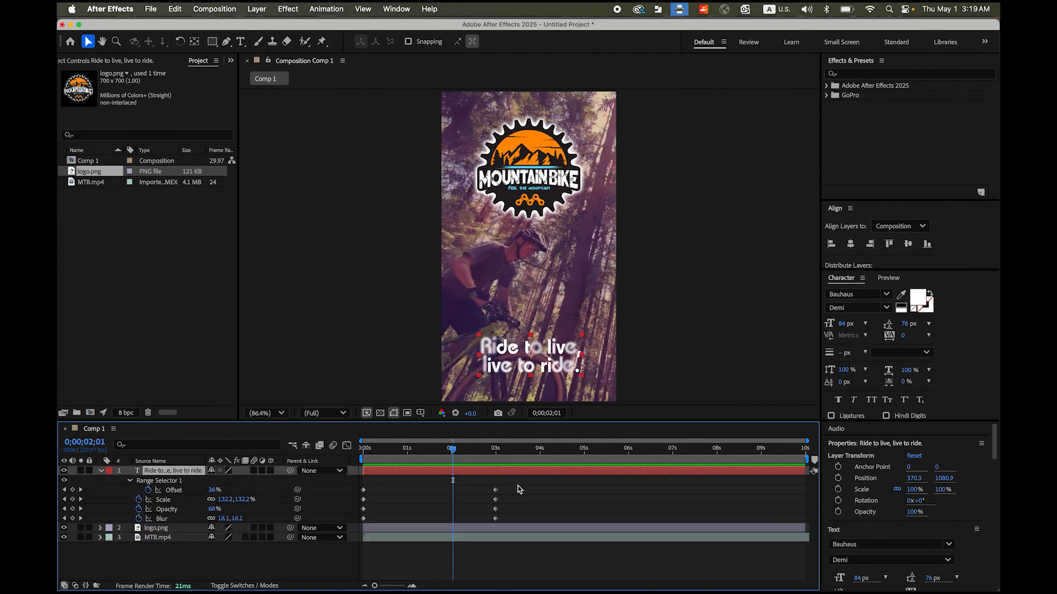
{"action": "left_click_drag", "start_coordinate": [520, 490], "coordinate": [361, 523]}
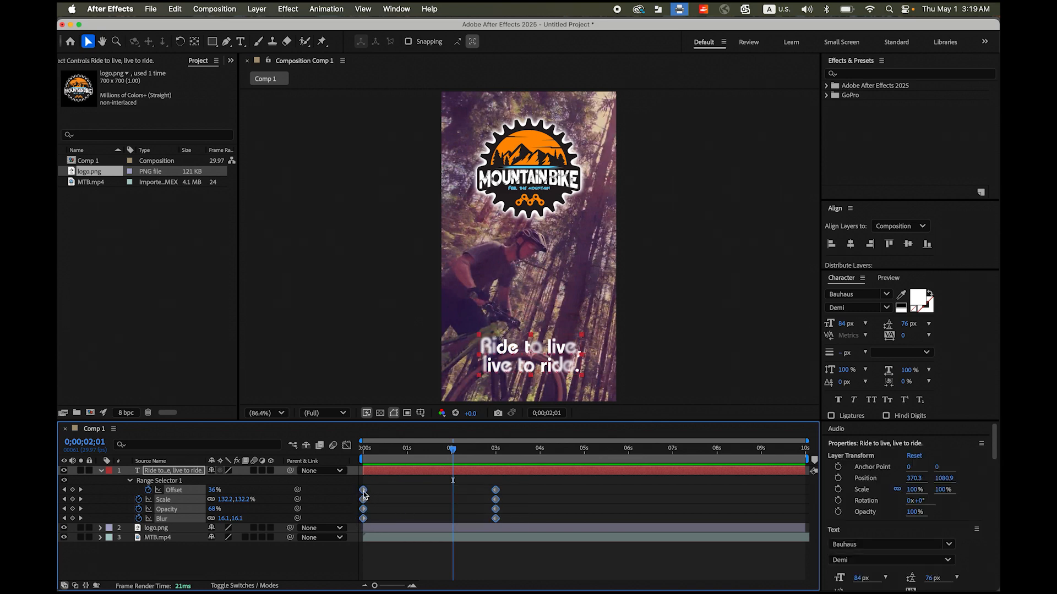
{"action": "left_click_drag", "start_coordinate": [366, 491], "coordinate": [456, 498]}
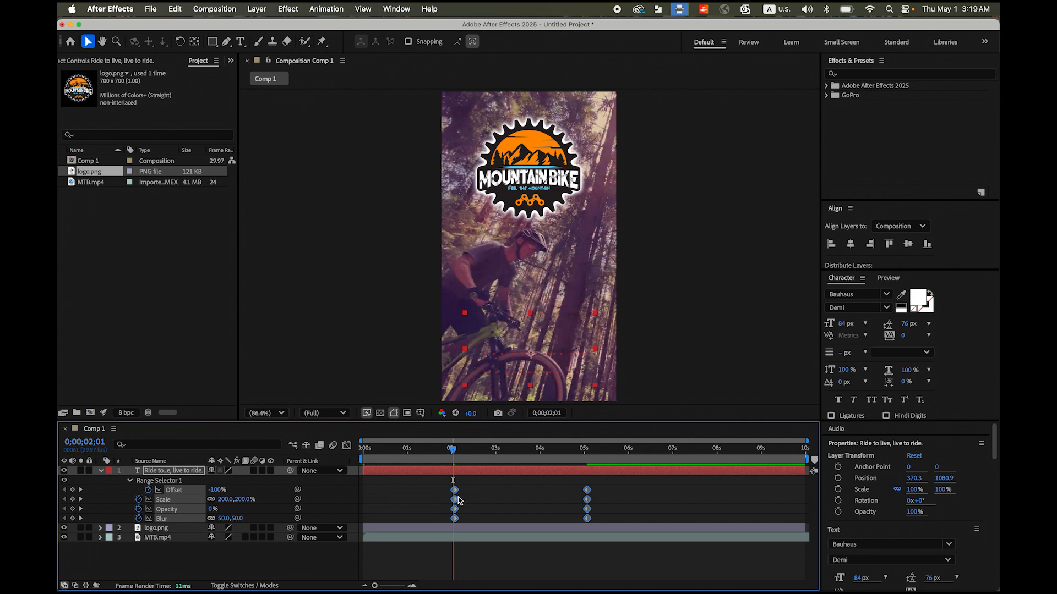
- Preview the logo animation and delayed slogan reveal from the start, with the slogan layer collapsed, and return to 0 seconds
{"action": "left_click_drag", "start_coordinate": [455, 460], "coordinate": [294, 457]}
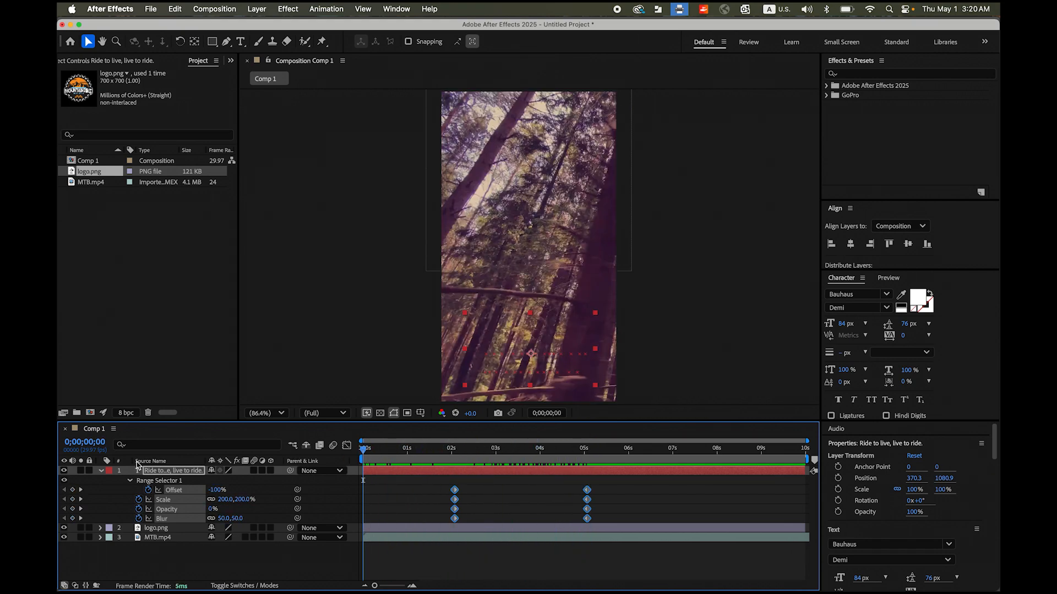
{"action": "left_click", "coordinate": [105, 471]}
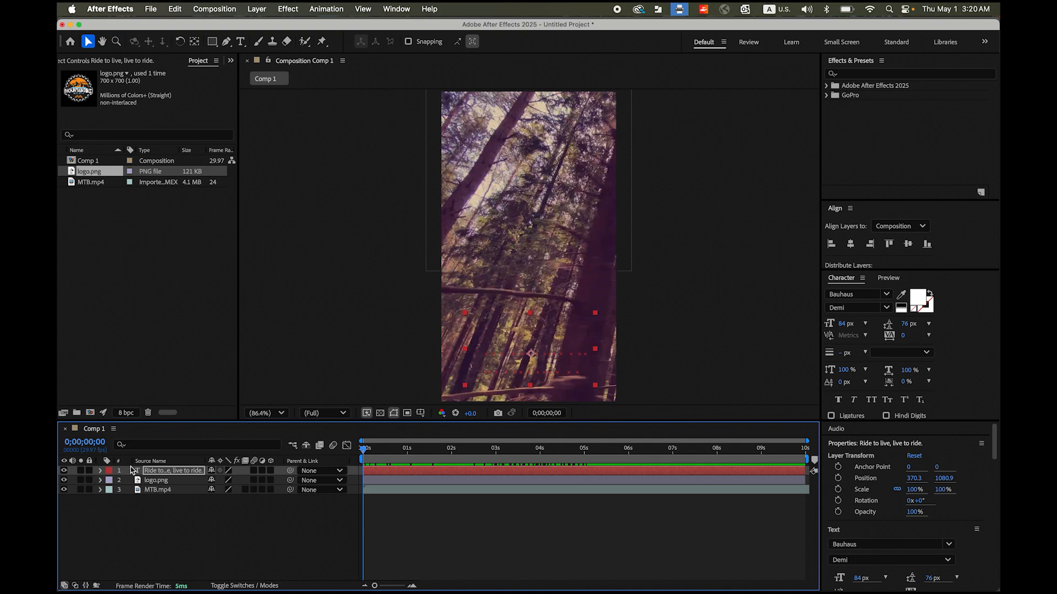
{"action": "key", "text": "space"}
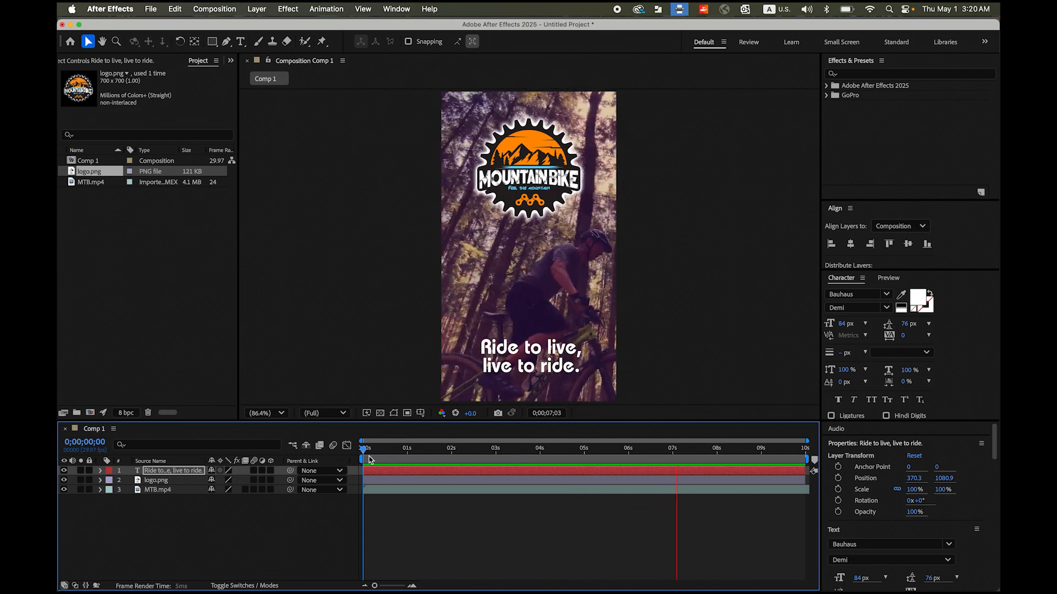
{"action": "left_click", "coordinate": [691, 449]}
{"action": "left_click_drag", "start_coordinate": [691, 453], "coordinate": [446, 453]}
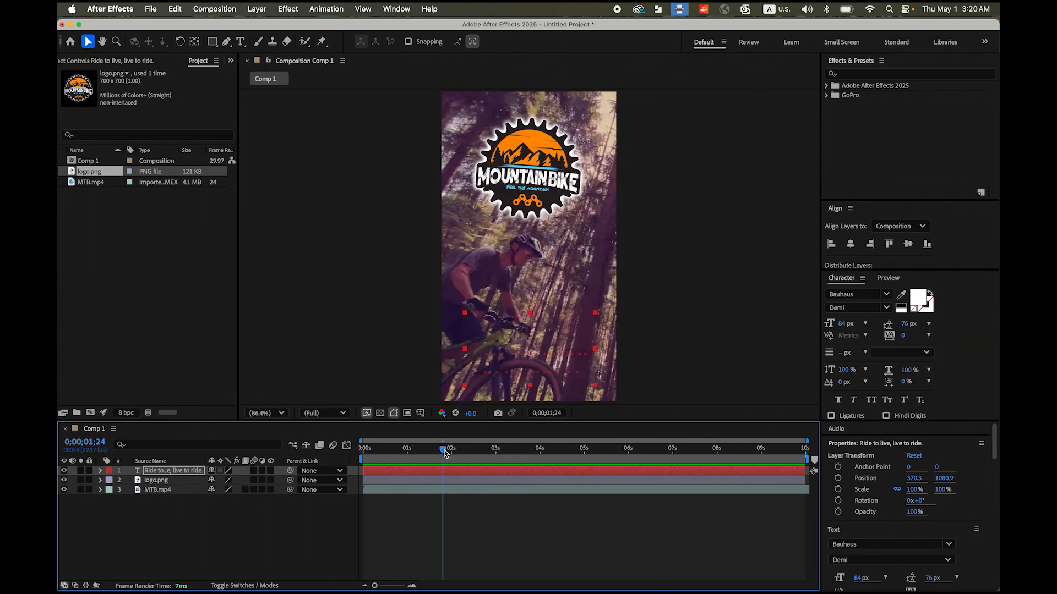
{"action": "left_click_drag", "start_coordinate": [446, 453], "coordinate": [325, 450]}
- Duplicate the MTB.mp4 video layer twice
{"action": "left_click", "coordinate": [159, 490]}
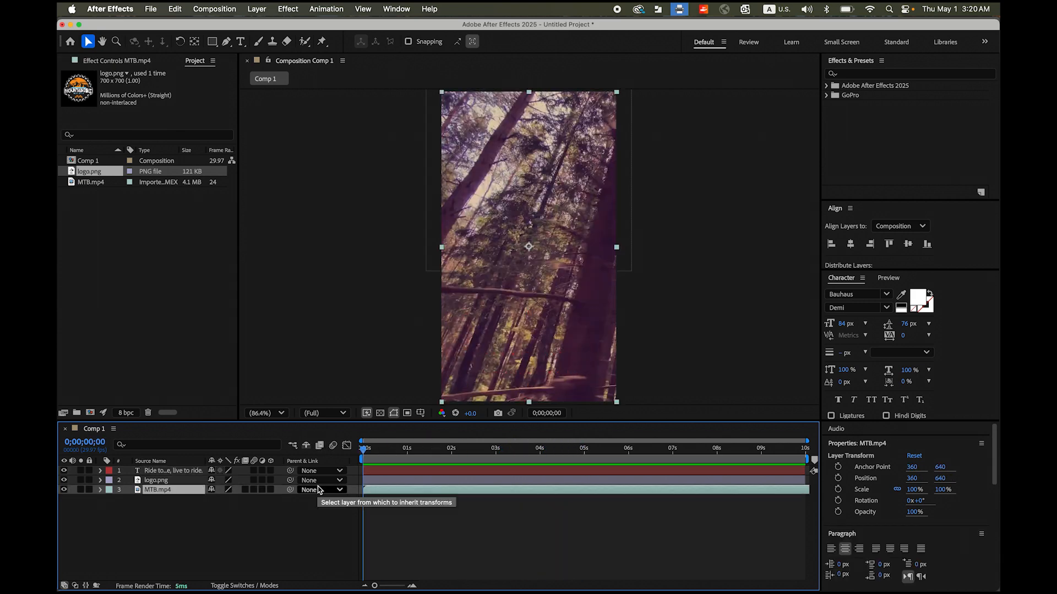
{"action": "key", "text": "super+d"}
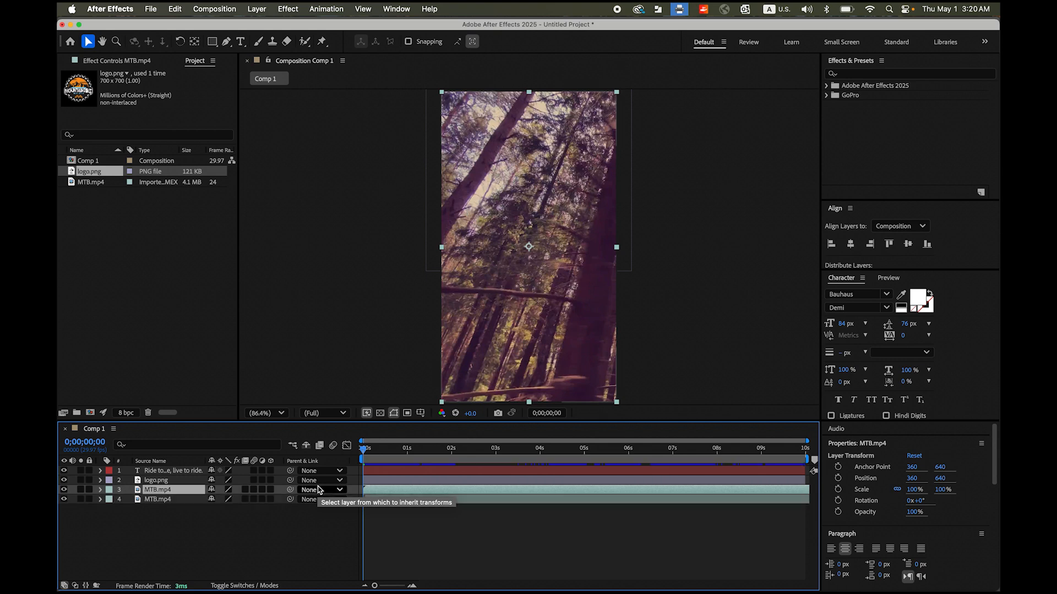
{"action": "key", "text": "super+d"}
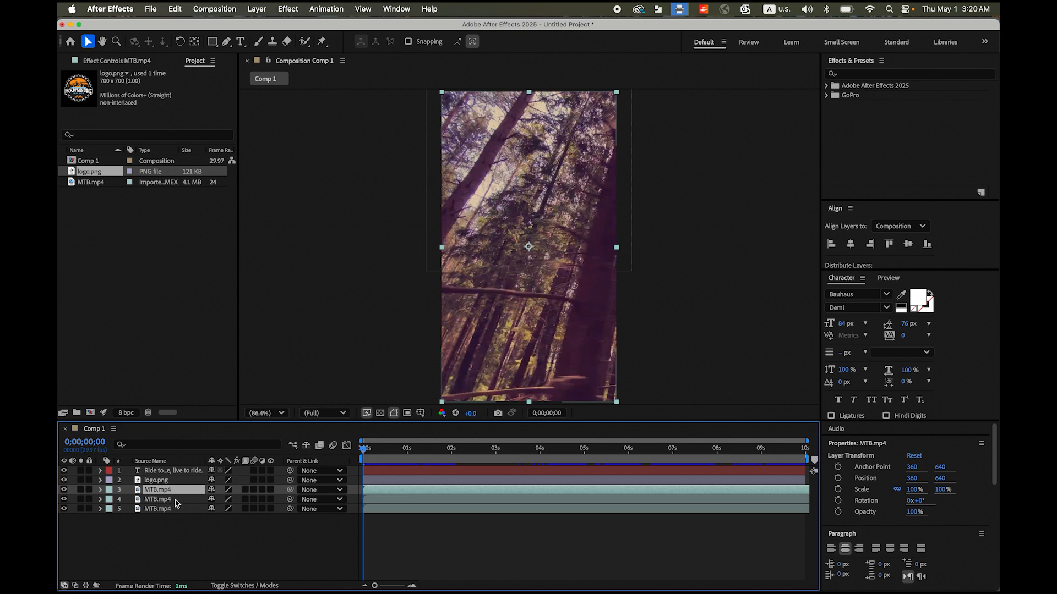
- Find the threshold effects and apply CC Threshold to the uppermost MTB.mp4 layer
{"action": "left_click", "coordinate": [852, 74]}
{"action": "left_click", "coordinate": [853, 74]}
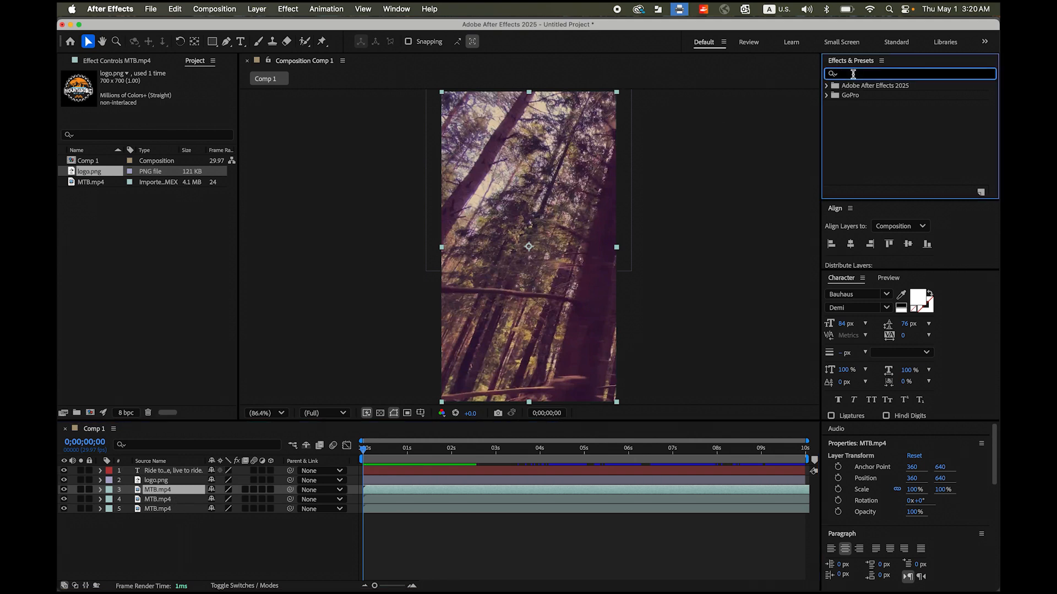
{"action": "type", "text": "threshold"}
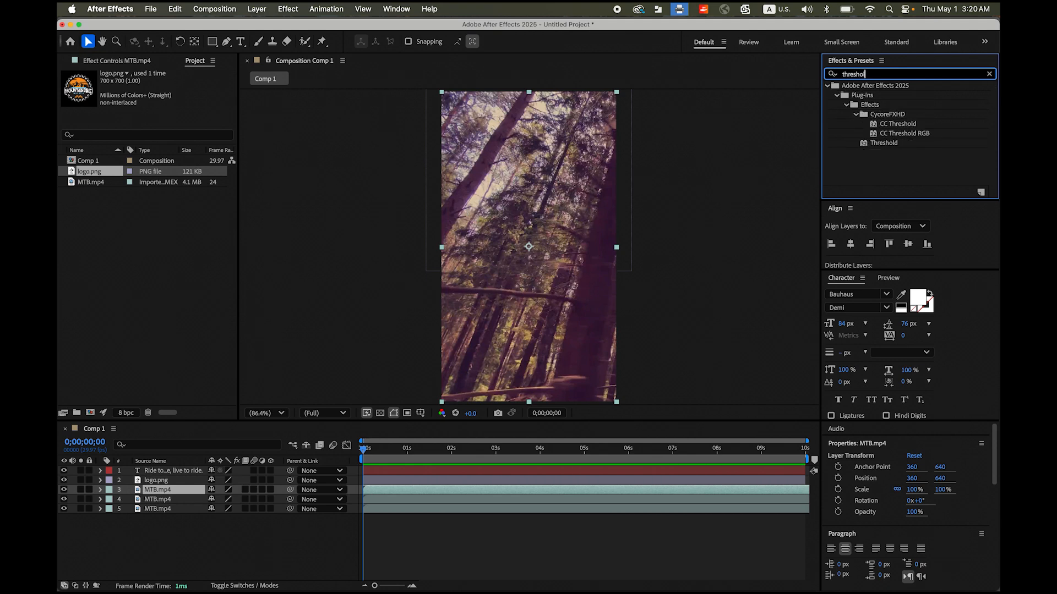
{"action": "left_click", "coordinate": [911, 125]}
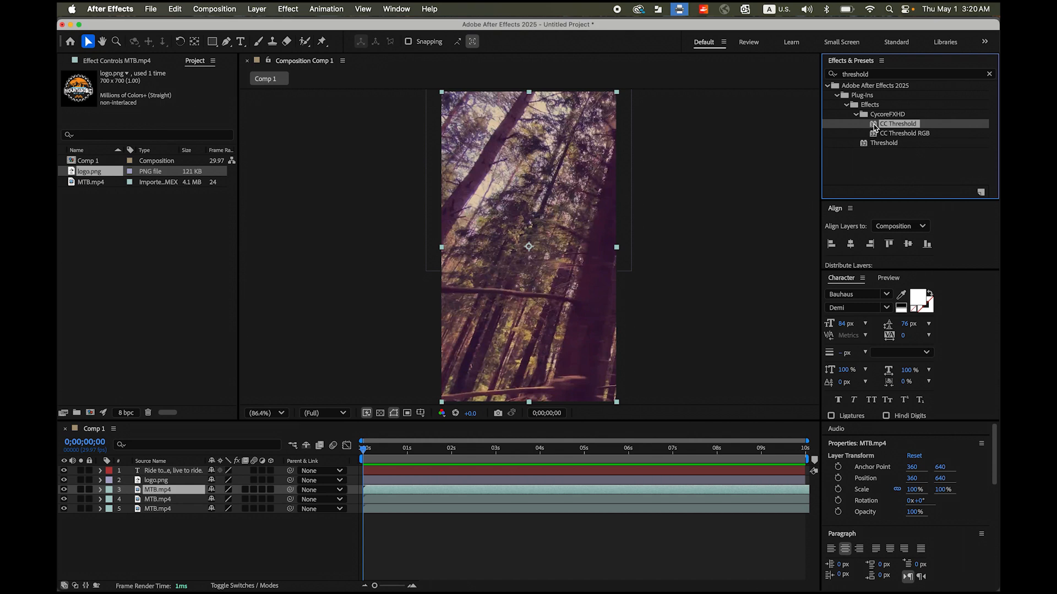
{"action": "left_click_drag", "start_coordinate": [872, 127], "coordinate": [166, 491]}
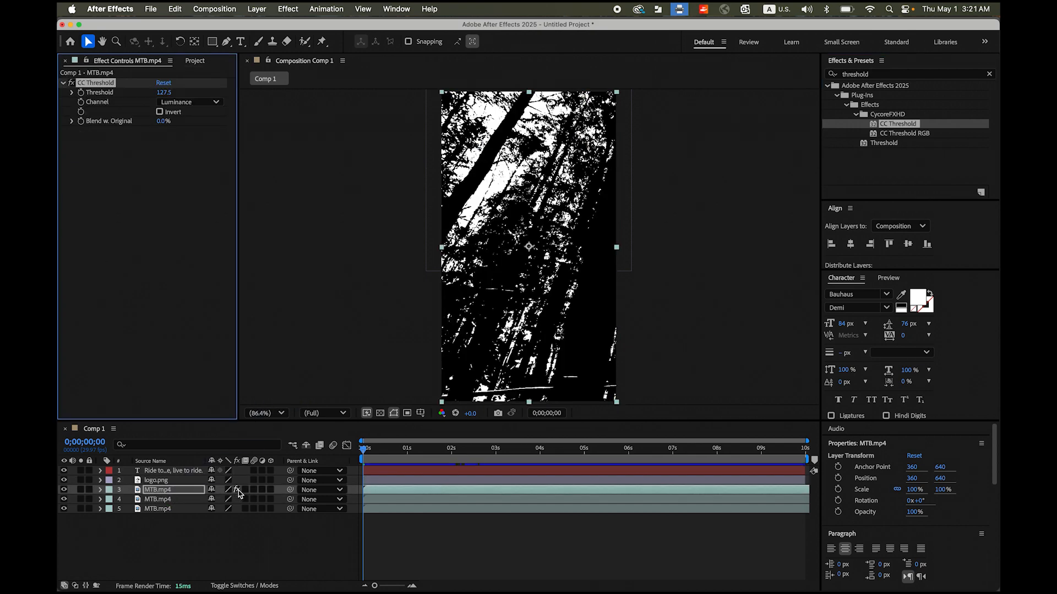
- Preview the black-and-white threshold look for a few seconds and return the playhead to 0 seconds
{"action": "key", "text": "space"}
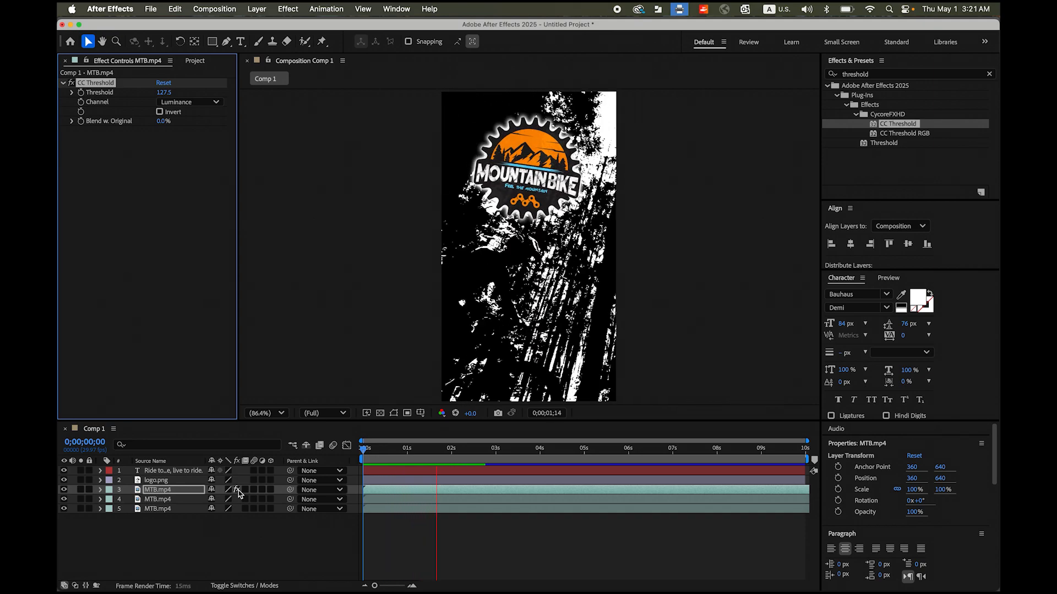
{"action": "key", "text": "space"}
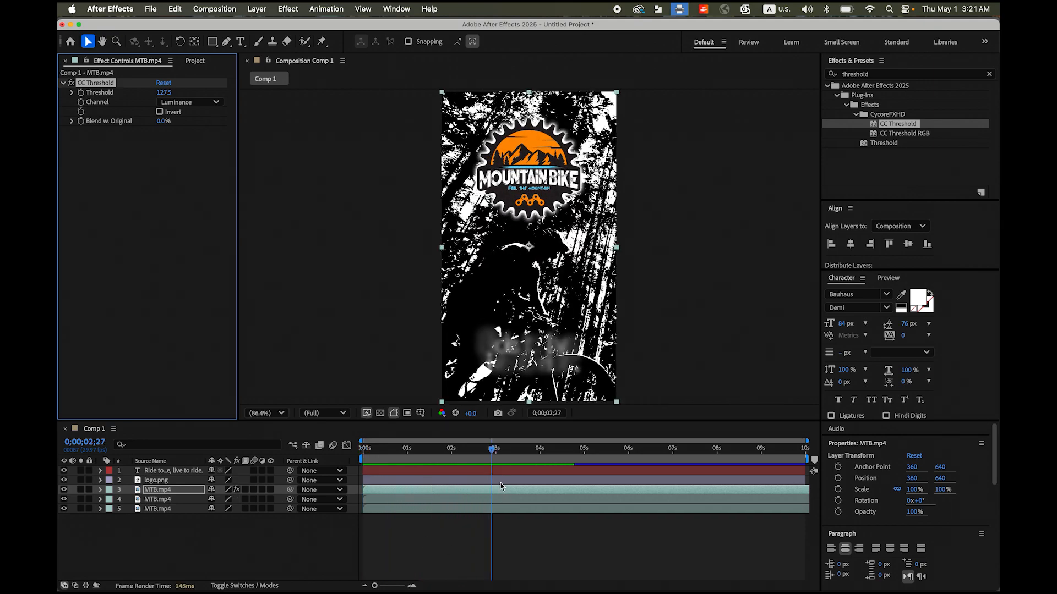
{"action": "left_click_drag", "start_coordinate": [493, 453], "coordinate": [361, 468]}
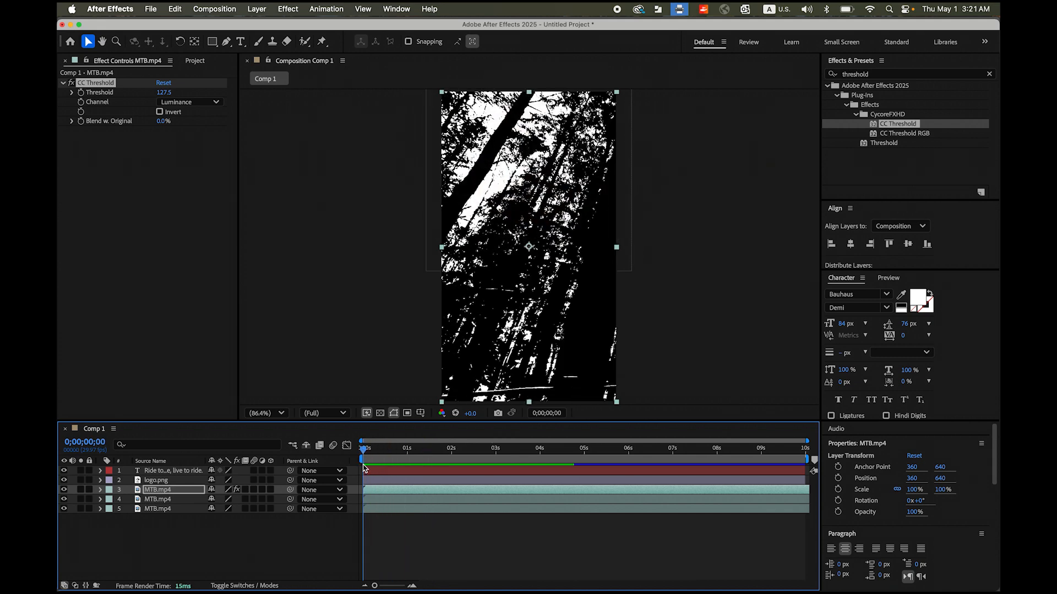
- Keyframe the uppermost MTB.mp4 layer's Opacity at 100% at 0 and 2 seconds, and 0% at 3 seconds
{"action": "left_click", "coordinate": [155, 491]}
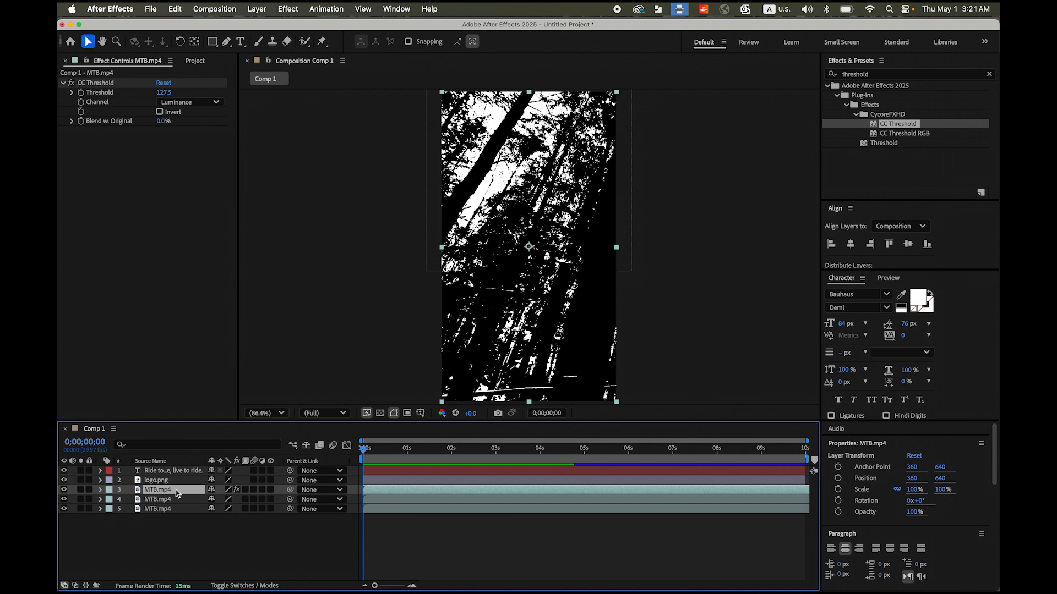
{"action": "key", "text": "t"}
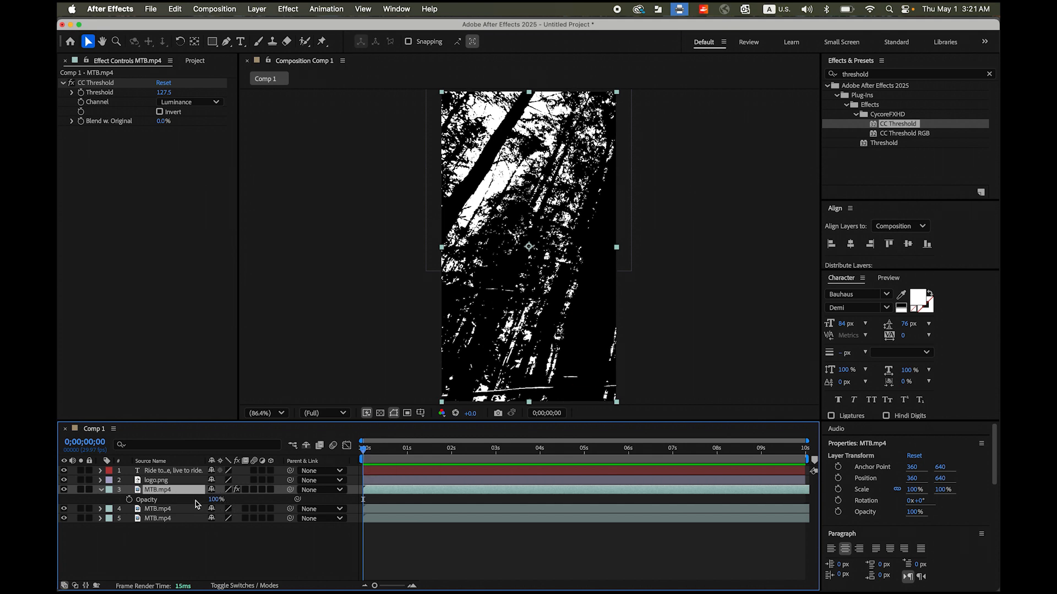
{"action": "left_click", "coordinate": [130, 500]}
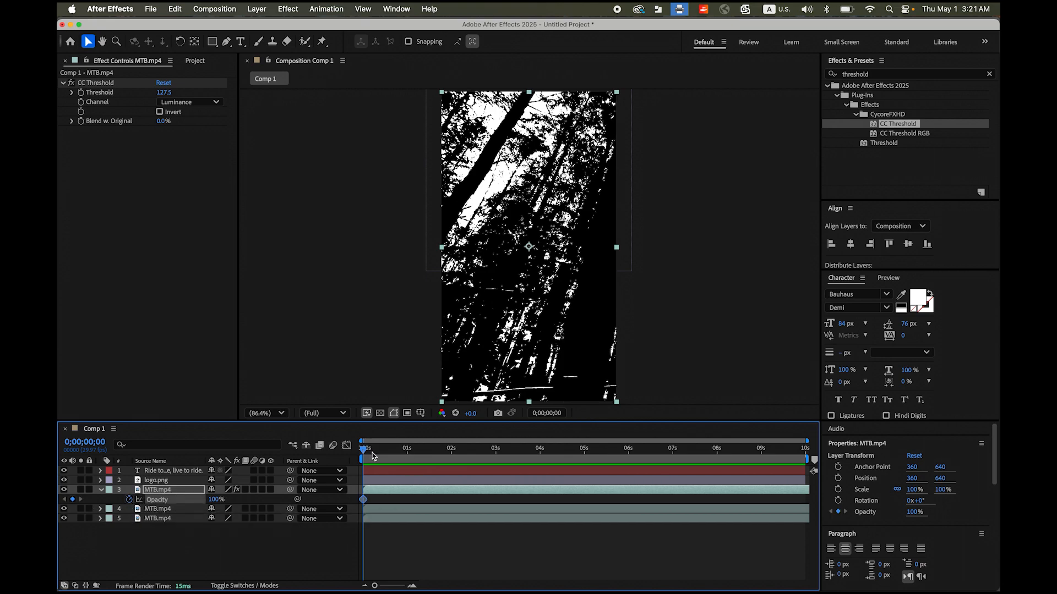
{"action": "left_click_drag", "start_coordinate": [364, 450], "coordinate": [451, 457]}
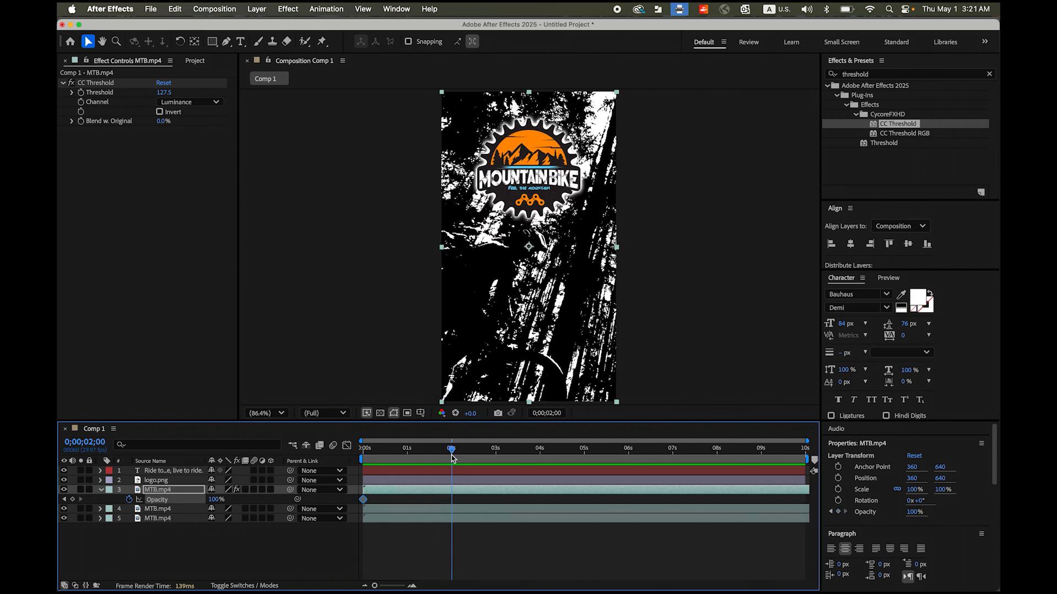
{"action": "left_click", "coordinate": [72, 499]}
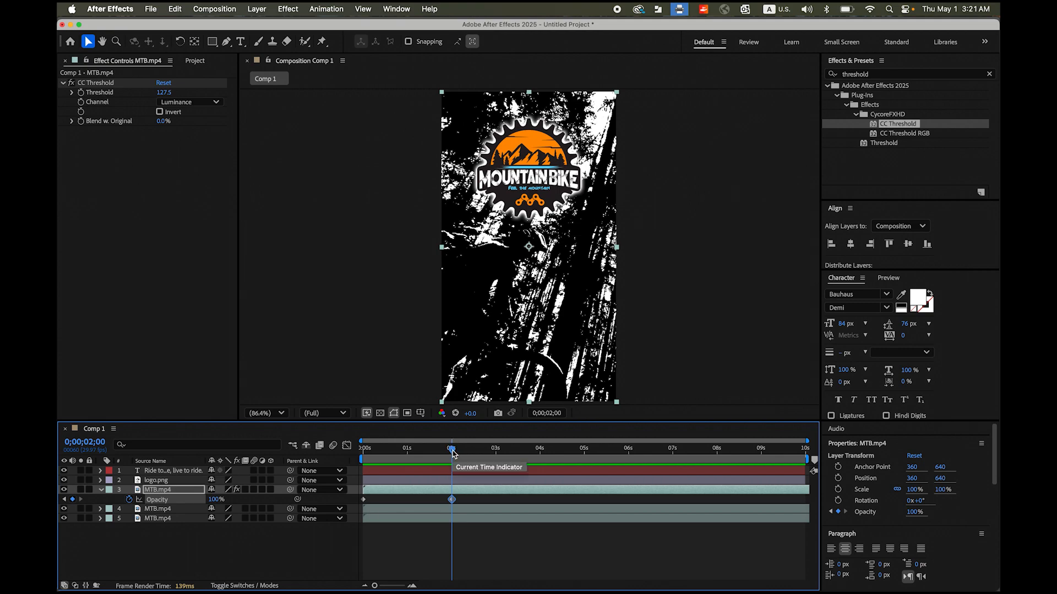
{"action": "left_click_drag", "start_coordinate": [452, 453], "coordinate": [497, 458]}
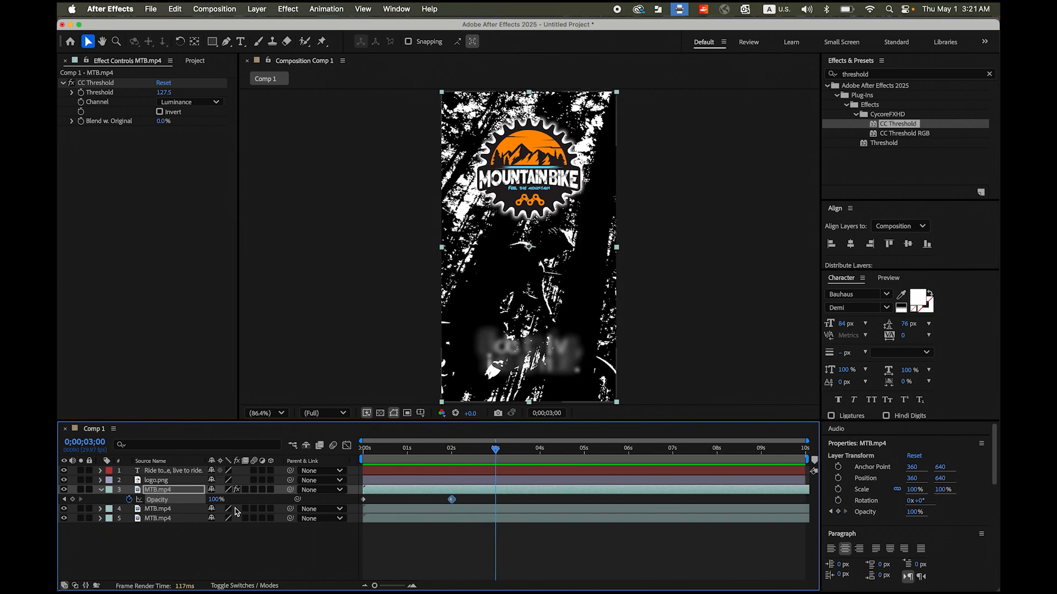
{"action": "left_click_drag", "start_coordinate": [216, 502], "coordinate": [126, 502]}
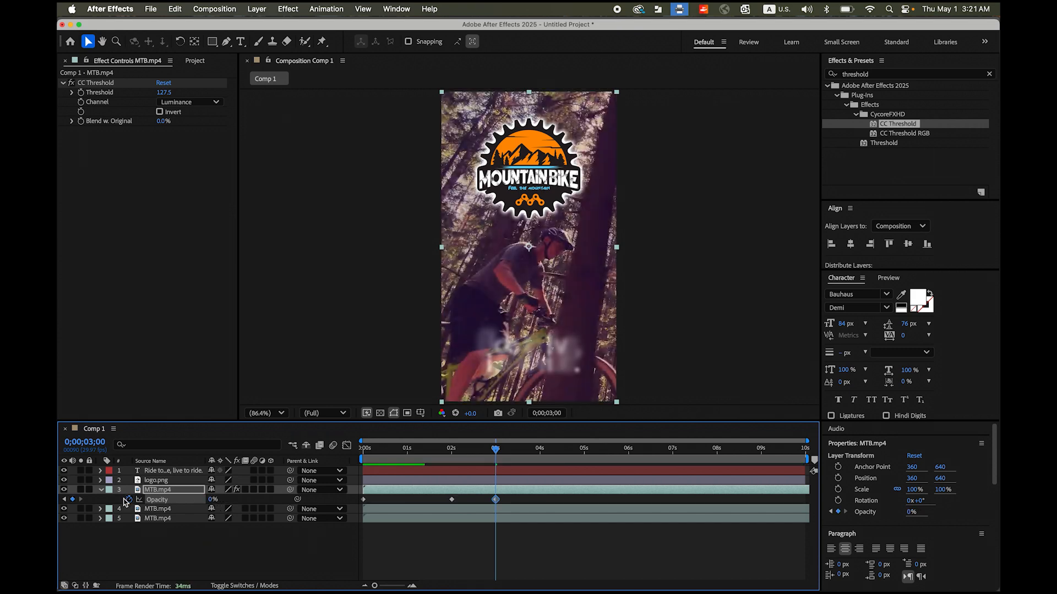
- Review the threshold layer's fade-out, return the playhead to 0 seconds and collapse the layer's properties
{"action": "left_click_drag", "start_coordinate": [498, 455], "coordinate": [350, 456]}
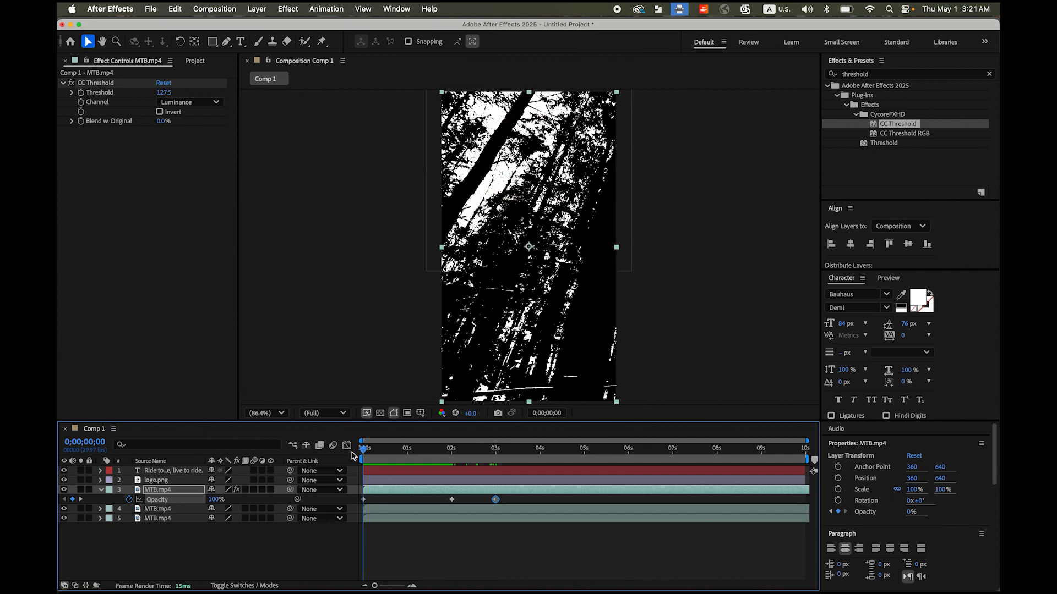
{"action": "mouse_move", "coordinate": [362, 455]}
{"action": "left_mouse_down"}
{"action": "mouse_move", "coordinate": [556, 467]}
{"action": "mouse_move", "coordinate": [362, 460]}
{"action": "left_mouse_up"}
{"action": "left_click", "coordinate": [101, 490]}
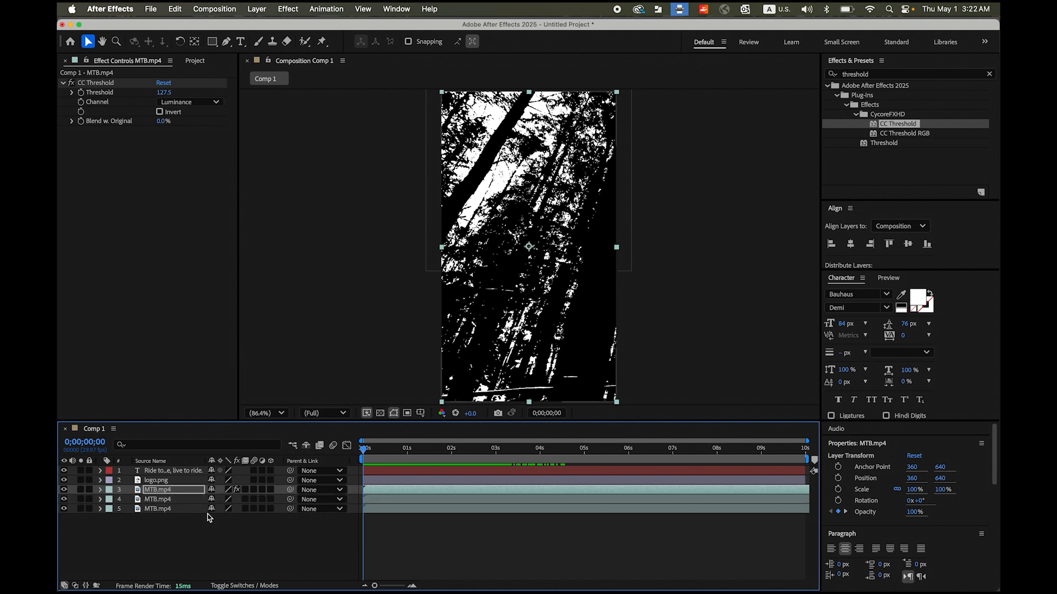
- Apply the CC Threshold RGB effect to the middle of the three MTB.mp4 layers
{"action": "left_click", "coordinate": [171, 500]}
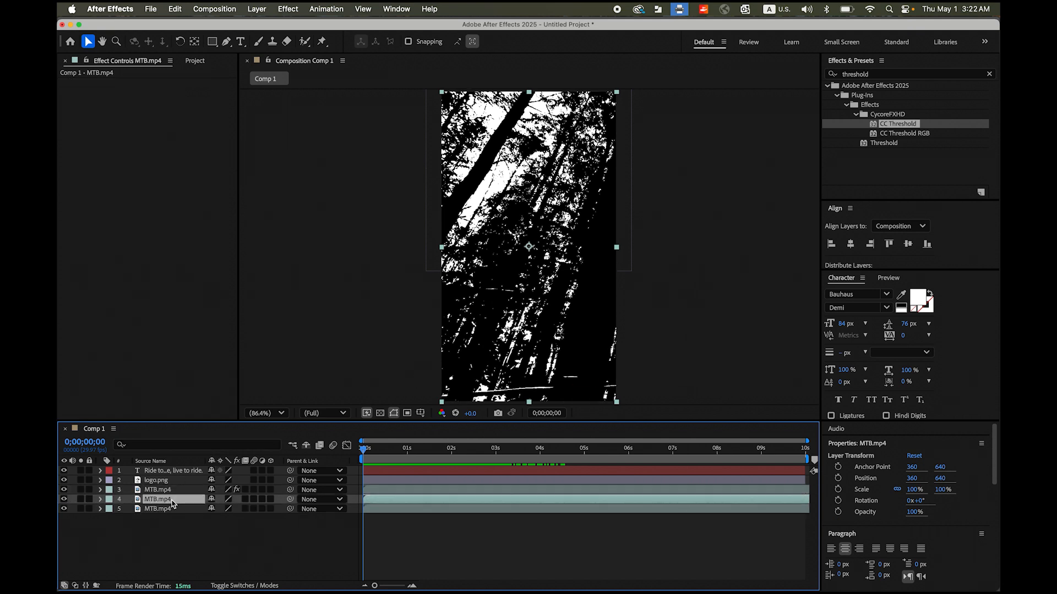
{"action": "left_click", "coordinate": [906, 136]}
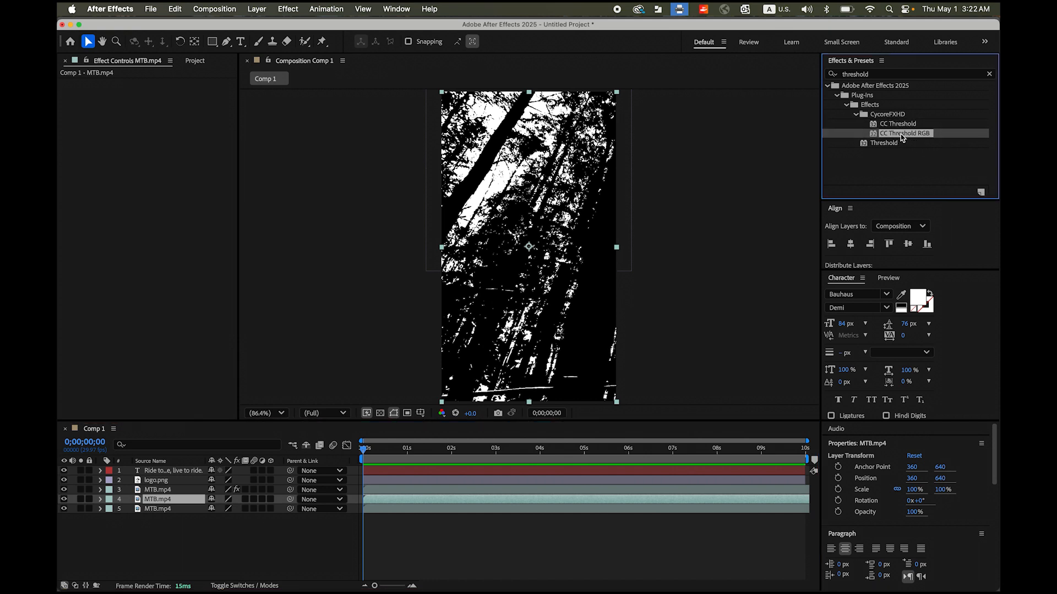
{"action": "left_click_drag", "start_coordinate": [902, 138], "coordinate": [169, 500]}
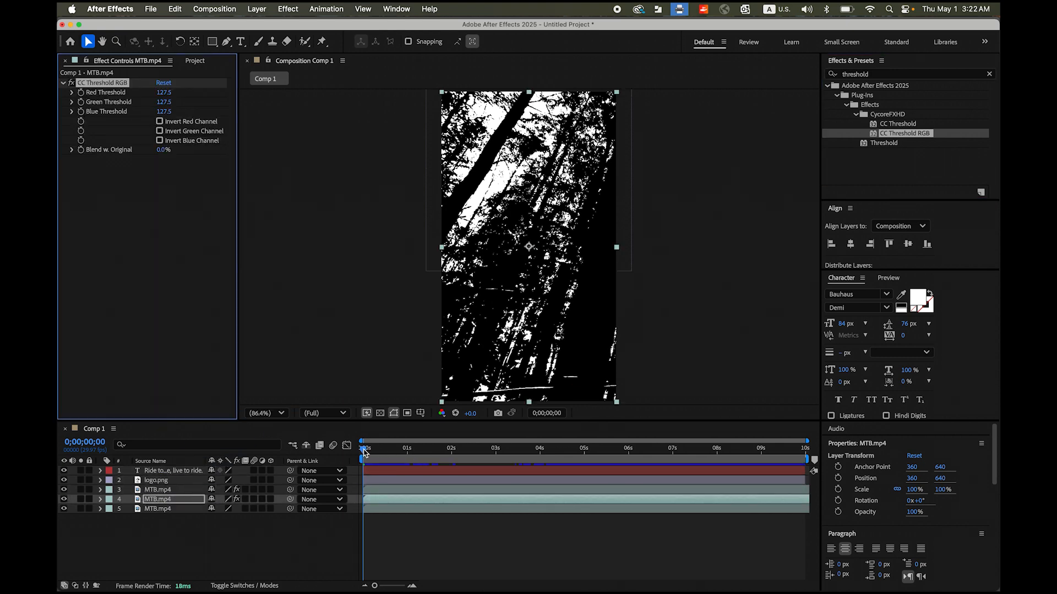
- Keyframe the middle MTB.mp4 layer's Opacity at 100% at 5 seconds and 0% at 6 seconds
{"action": "left_click_drag", "start_coordinate": [363, 452], "coordinate": [586, 469]}
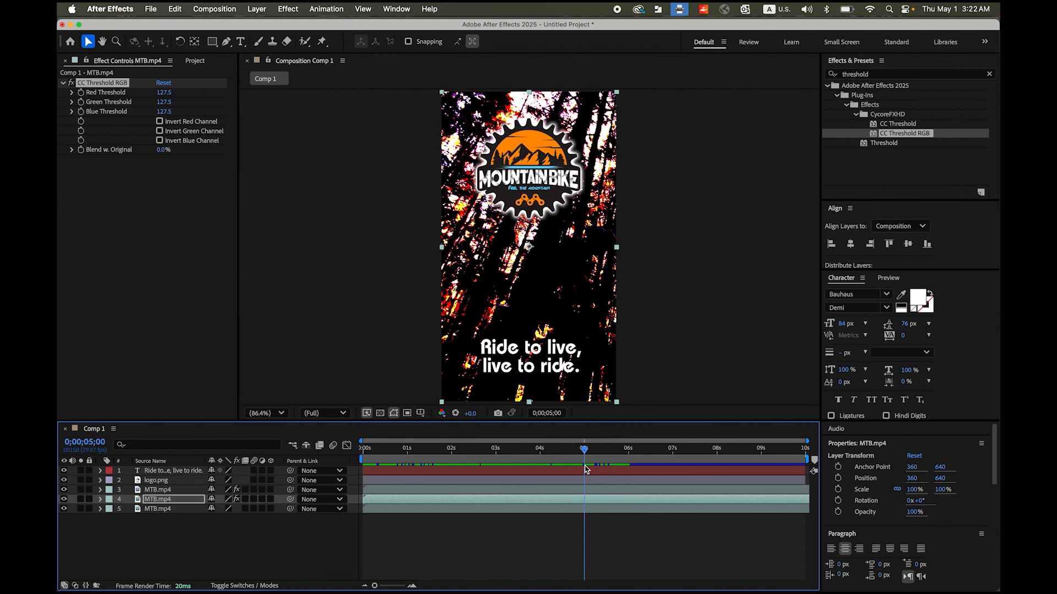
{"action": "mouse_move", "coordinate": [585, 469]}
{"action": "left_mouse_down"}
{"action": "mouse_move", "coordinate": [574, 469]}
{"action": "mouse_move", "coordinate": [586, 468]}
{"action": "left_mouse_up"}
{"action": "left_click", "coordinate": [162, 501]}
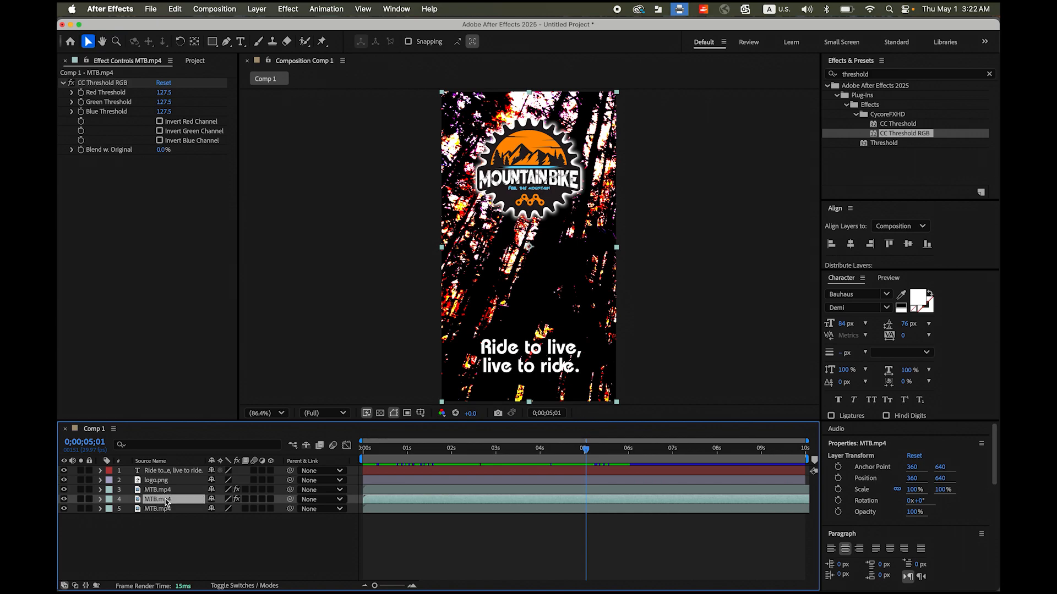
{"action": "mouse_move", "coordinate": [587, 456]}
{"action": "left_mouse_down"}
{"action": "mouse_move", "coordinate": [373, 456]}
{"action": "mouse_move", "coordinate": [587, 464]}
{"action": "left_mouse_up"}
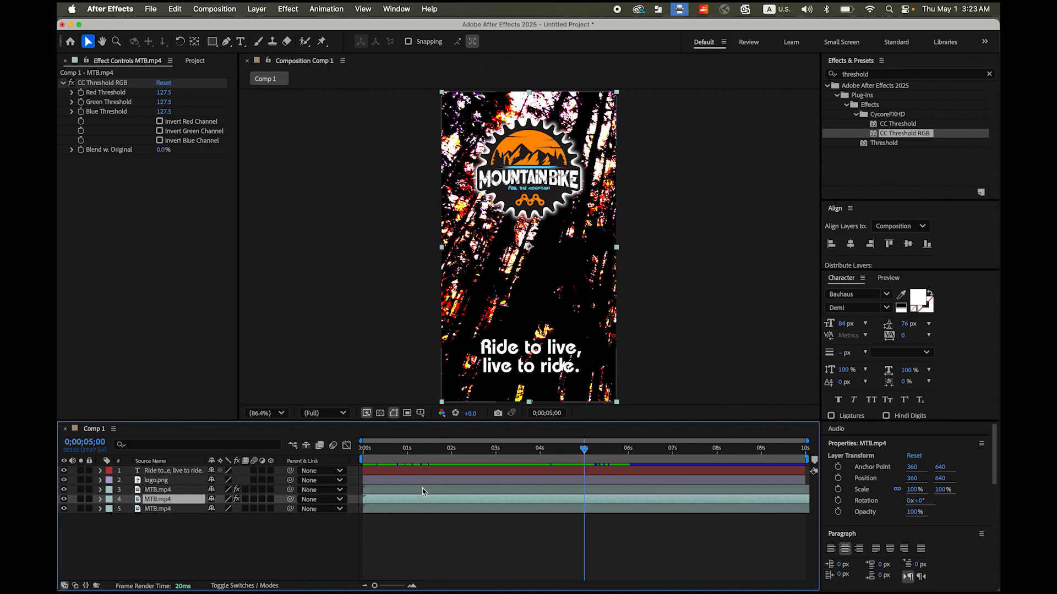
{"action": "key", "text": "t"}
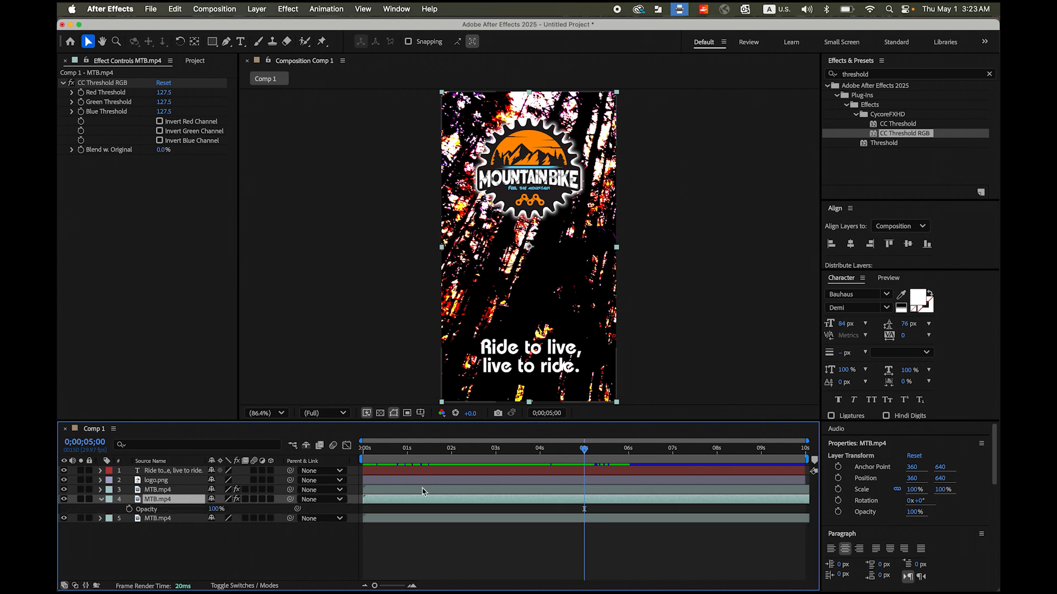
{"action": "left_click", "coordinate": [129, 509]}
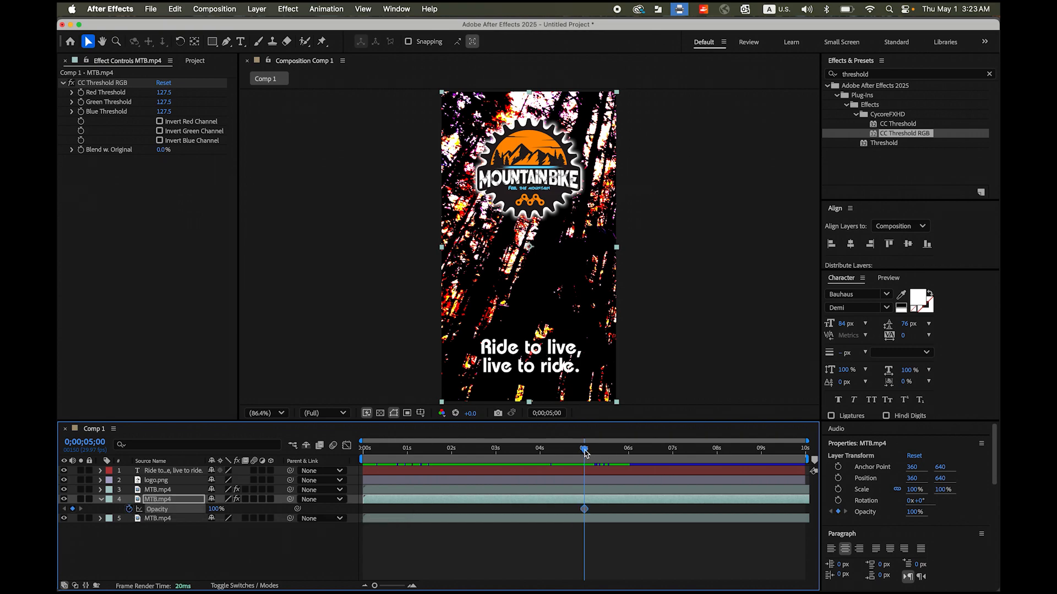
{"action": "left_click_drag", "start_coordinate": [585, 453], "coordinate": [631, 455]}
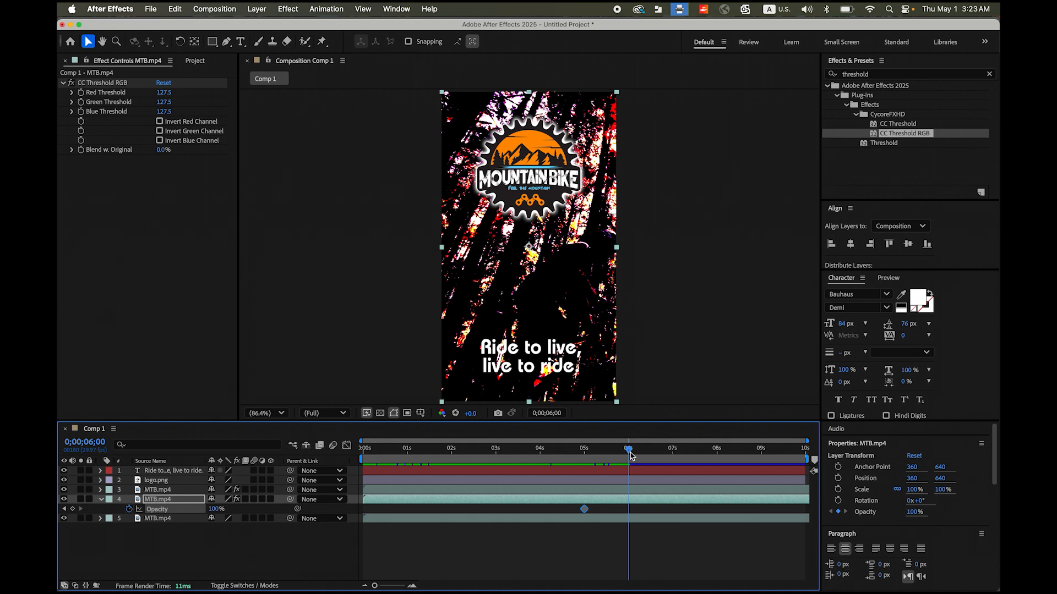
{"action": "left_click_drag", "start_coordinate": [222, 514], "coordinate": [160, 509]}
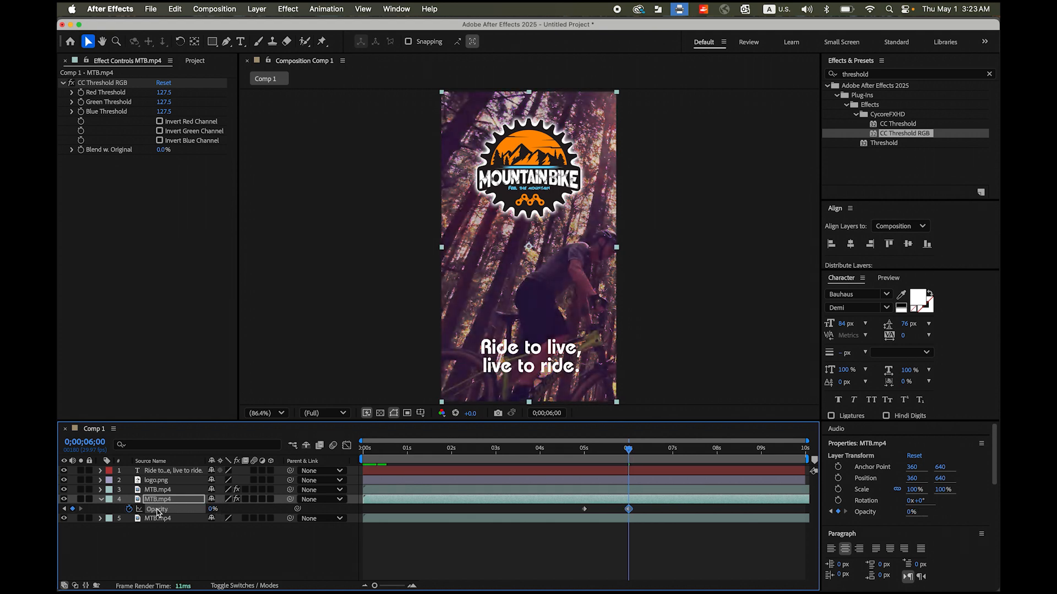
- Play the composition from 0 seconds to review both threshold layers fading into the original video
{"action": "left_click_drag", "start_coordinate": [631, 455], "coordinate": [249, 491]}
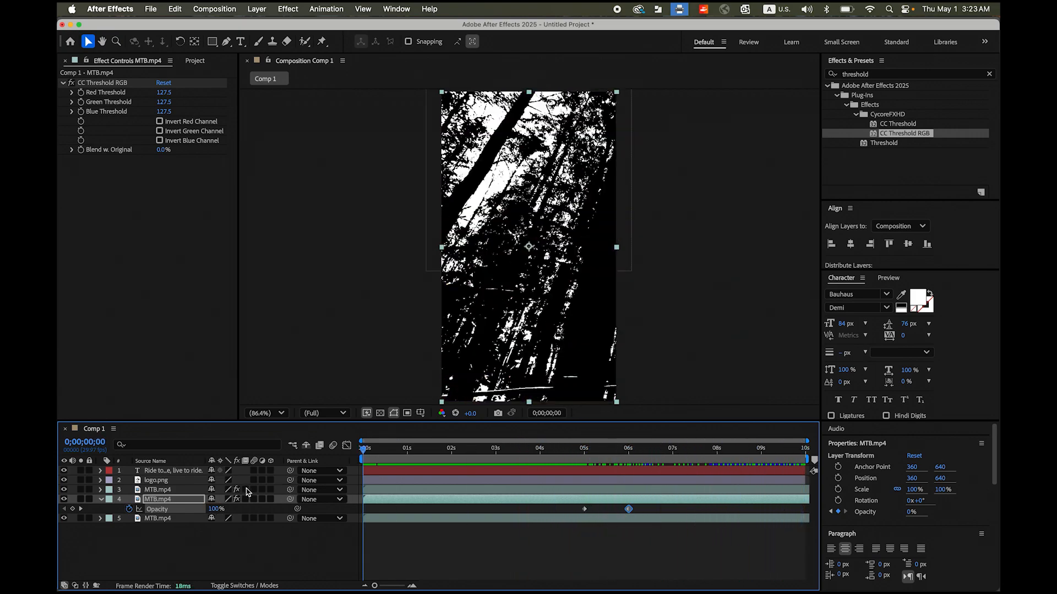
{"action": "key", "text": "space"}
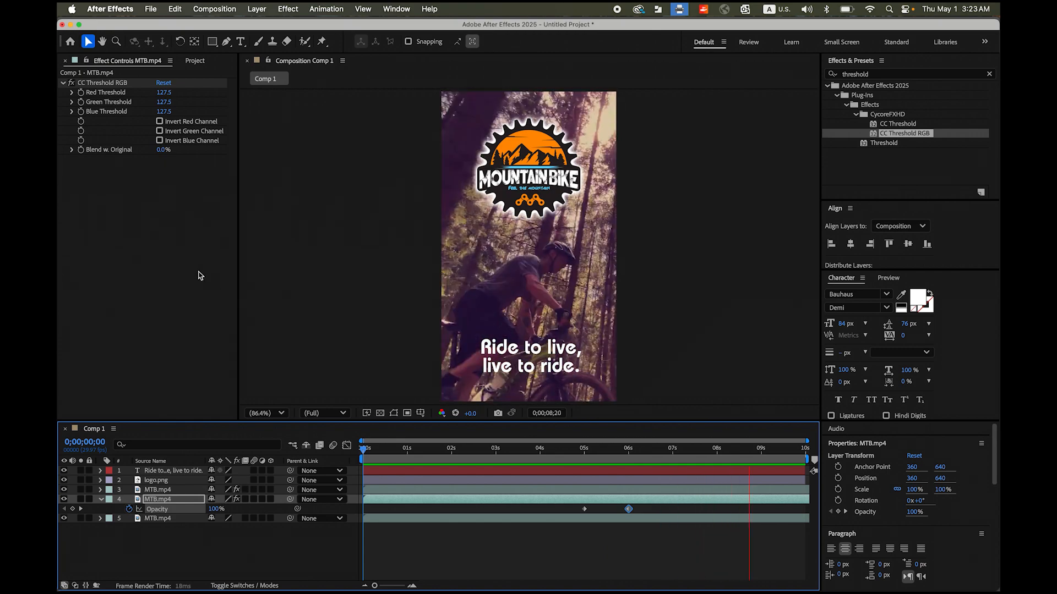
{"action": "key", "text": "space"}
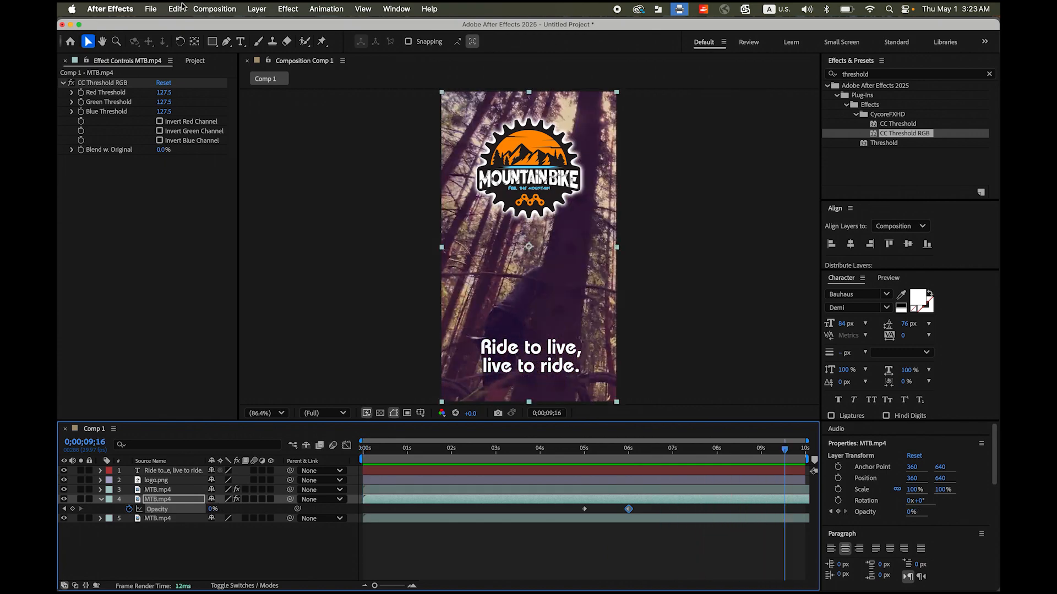
- Save the project as MTB.aep in the AE_Mountain Bike folder
{"action": "left_click", "coordinate": [151, 9]}
{"action": "mouse_move", "coordinate": [180, 131]}
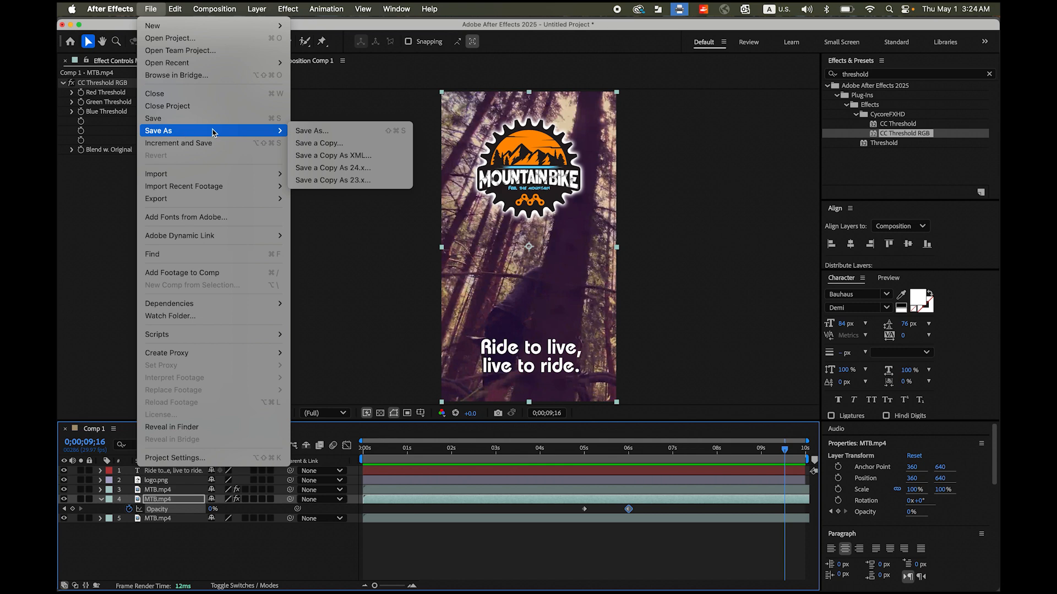
{"action": "left_click", "coordinate": [334, 132]}
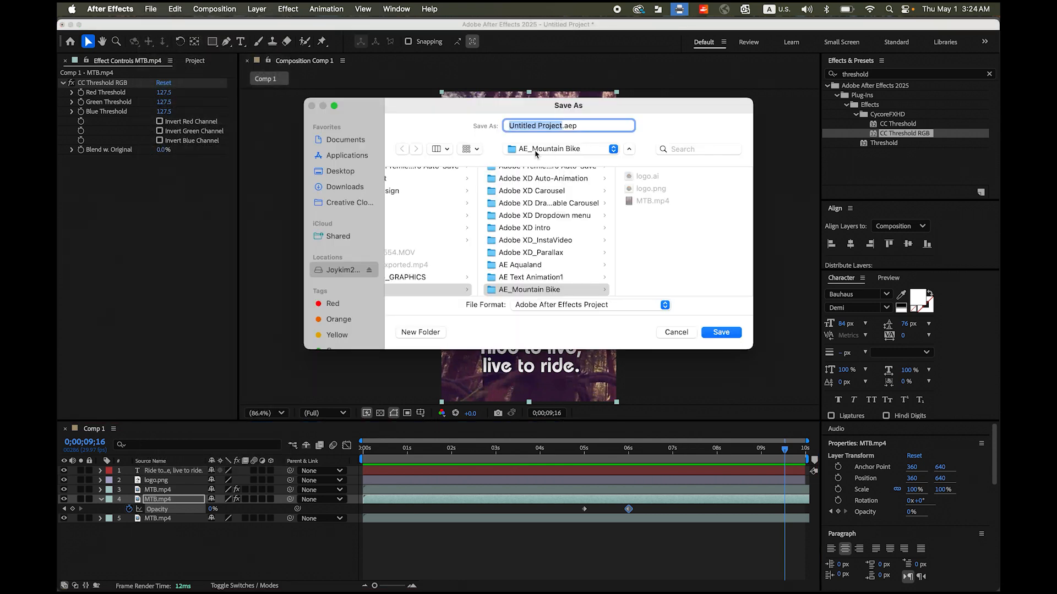
{"action": "type", "text": "M"}
{"action": "key", "text": "BackSpace"}
{"action": "type", "text": "B"}
{"action": "left_click", "coordinate": [722, 333]}
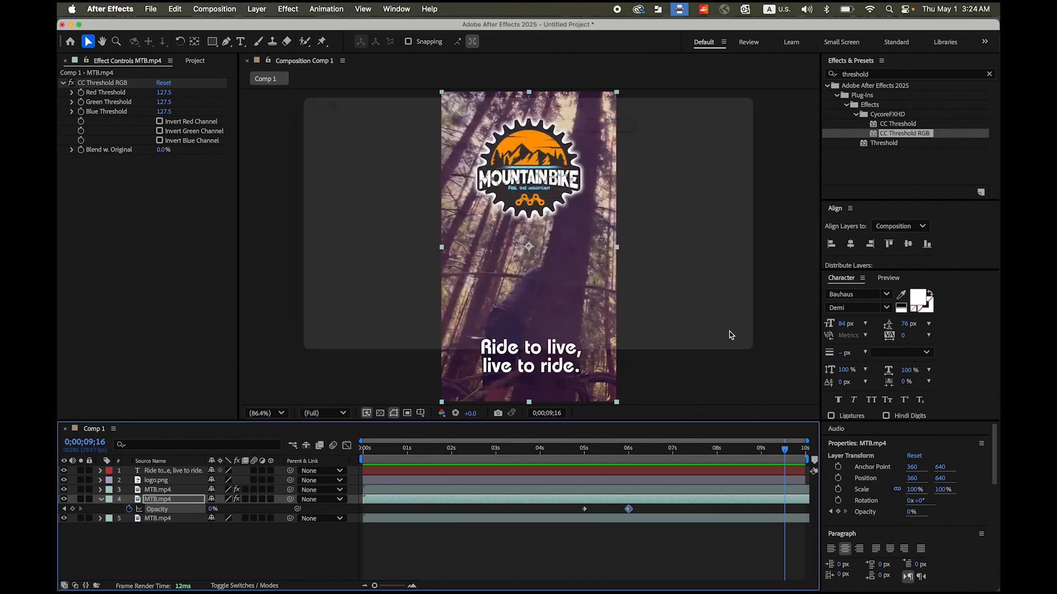
- Add Comp 1 to the render queue and render it as MTB_reels.mp4 in the AE_Mountain Bike folder
{"action": "left_click", "coordinate": [151, 9]}
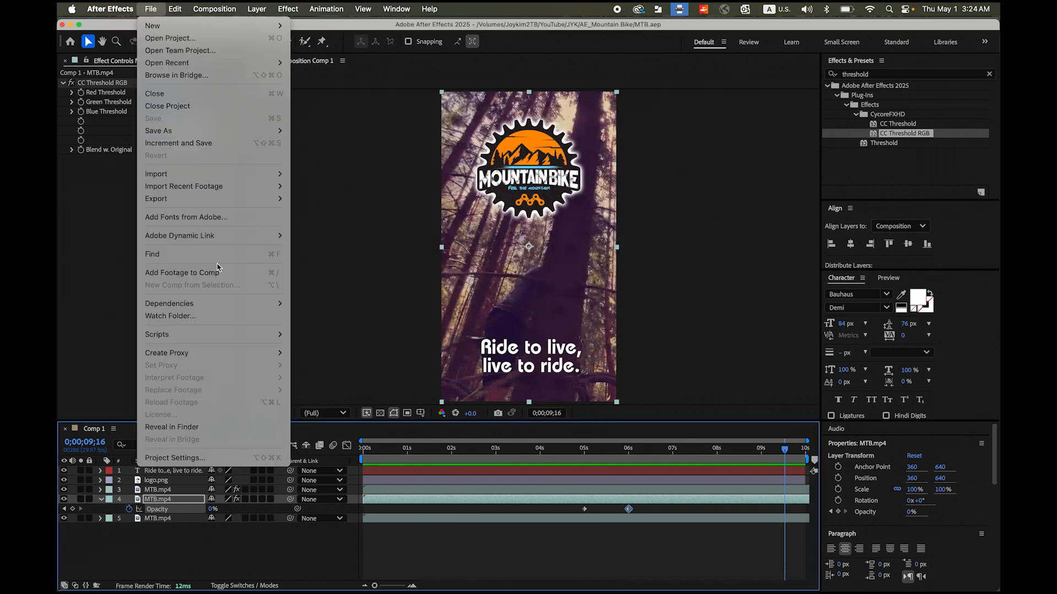
{"action": "mouse_move", "coordinate": [194, 199]}
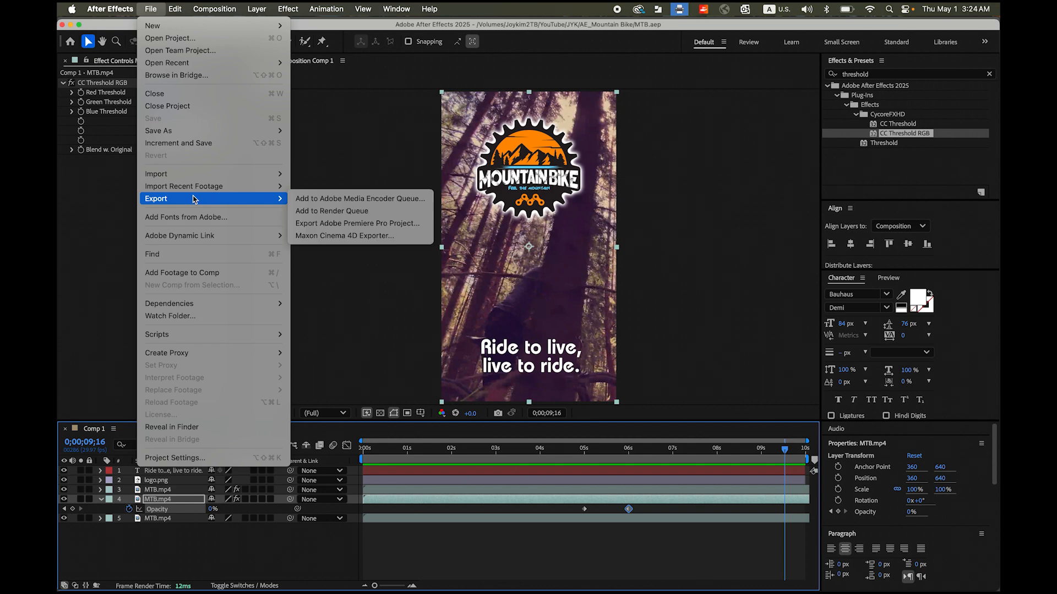
{"action": "left_click", "coordinate": [332, 211]}
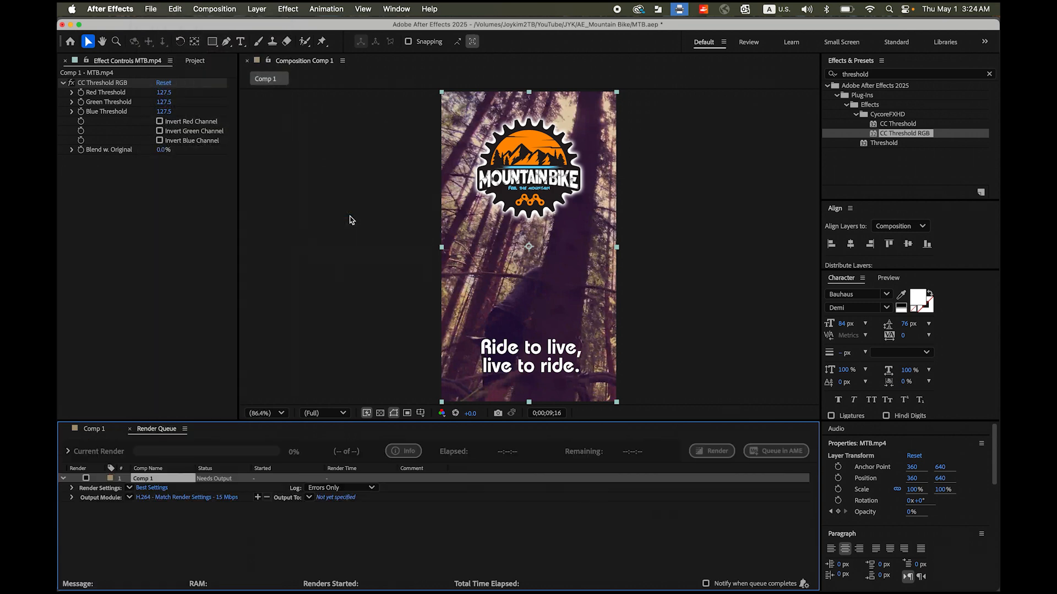
{"action": "left_click", "coordinate": [345, 499]}
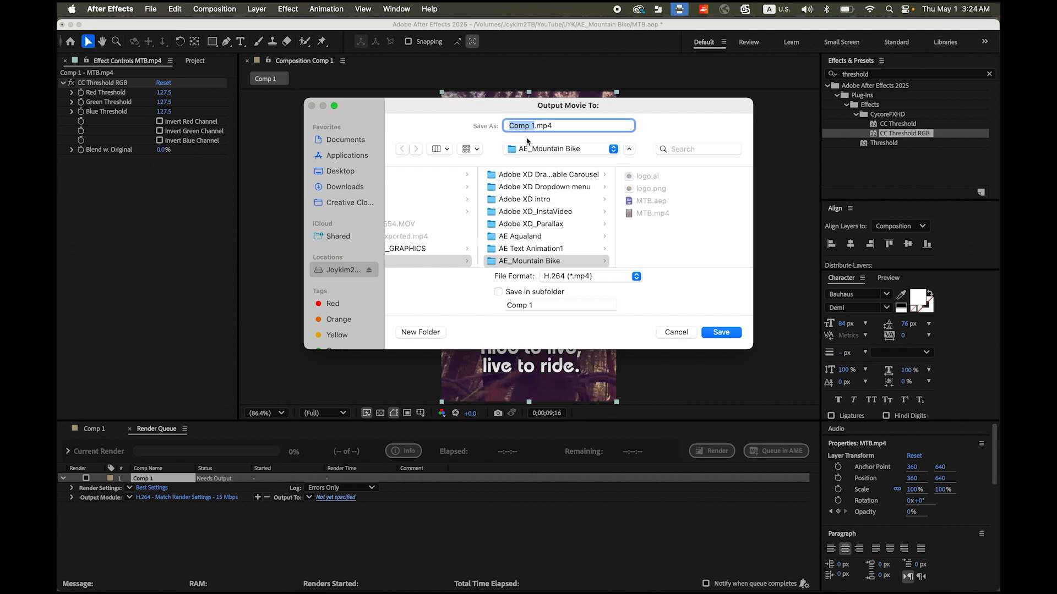
{"action": "type", "text": "MTB_reels"}
{"action": "left_click", "coordinate": [730, 336]}
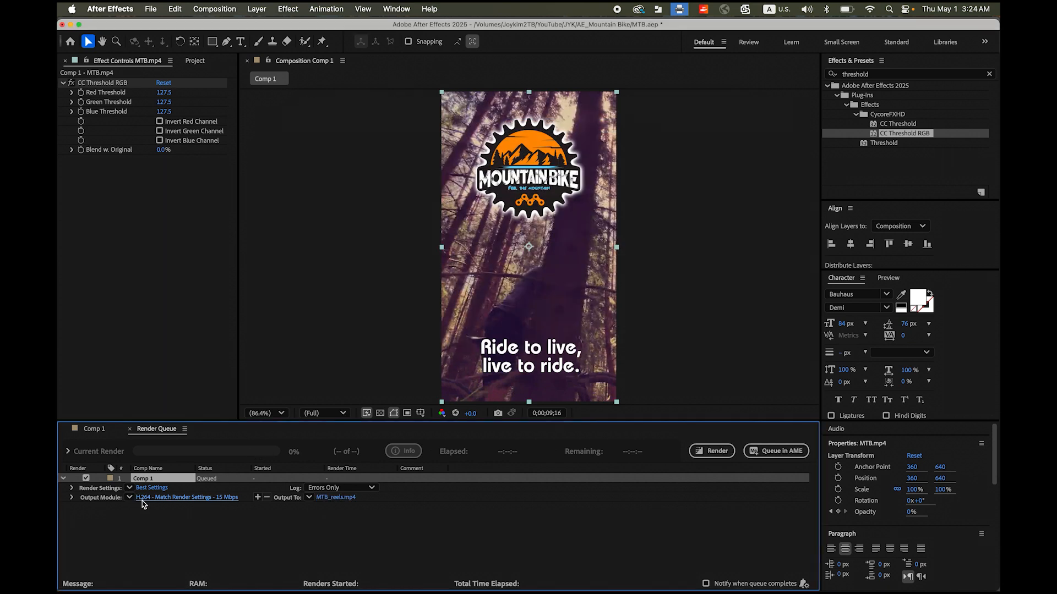
{"action": "left_click", "coordinate": [704, 453]}
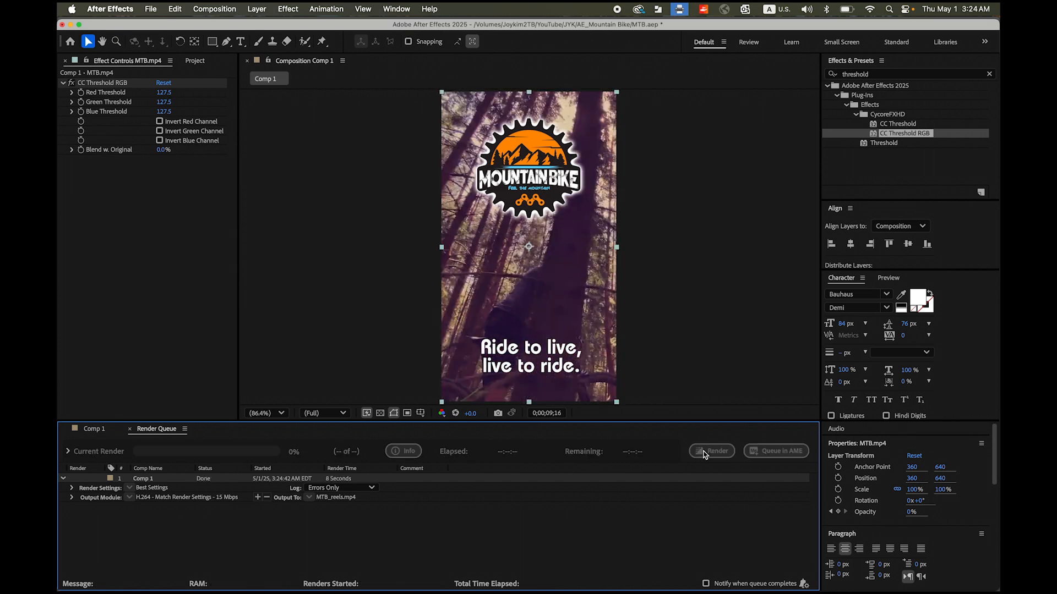
- Switch to Finder and preview the rendered MTB_reels.mp4 in the AE_Mountain Bike folder
{"action": "mouse_move", "coordinate": [116, 584]}
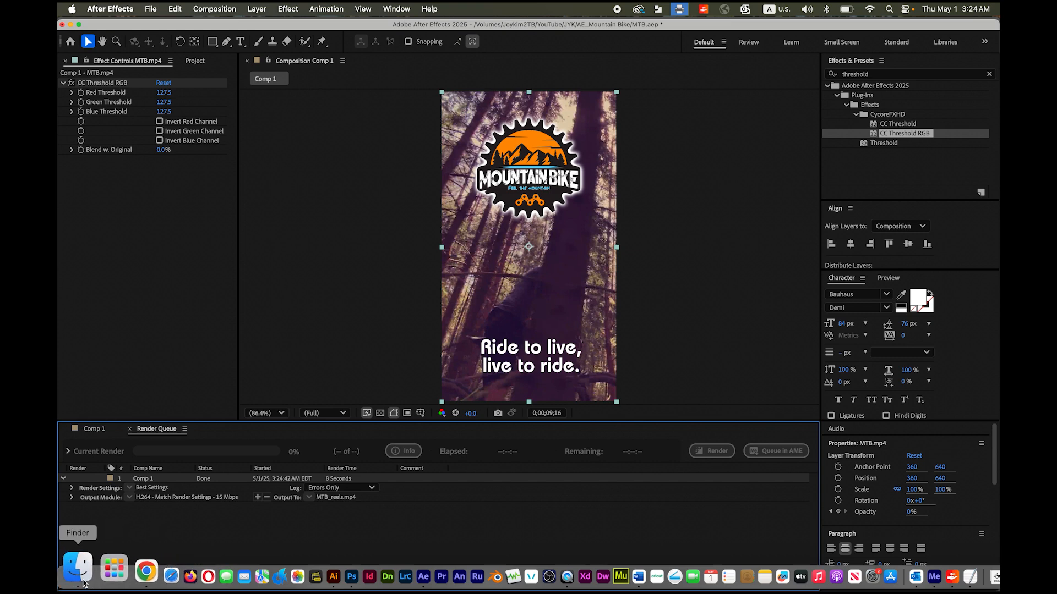
{"action": "left_click", "coordinate": [79, 569]}
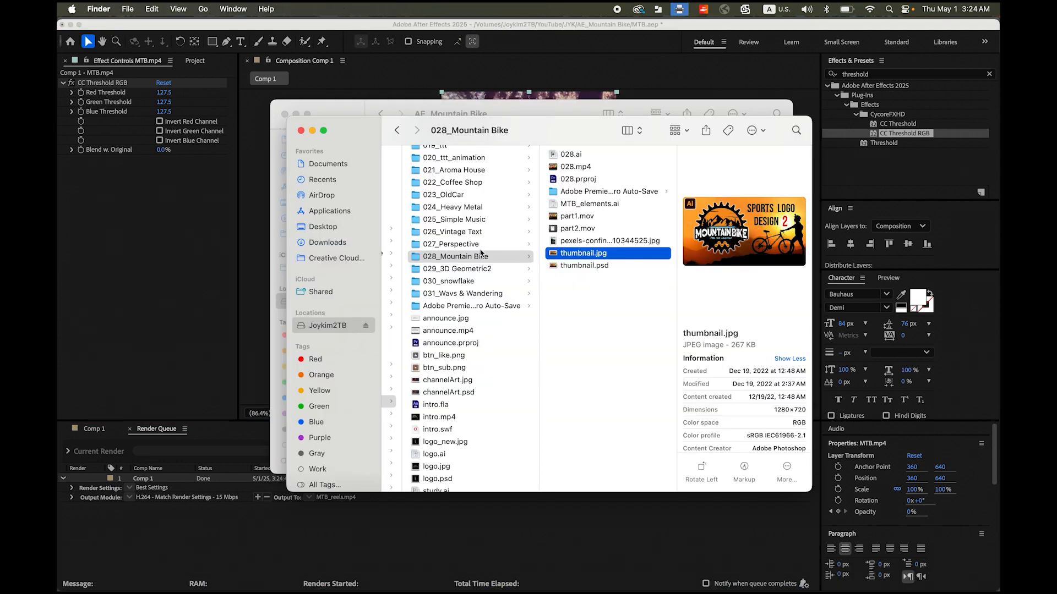
{"action": "left_click", "coordinate": [361, 107]}
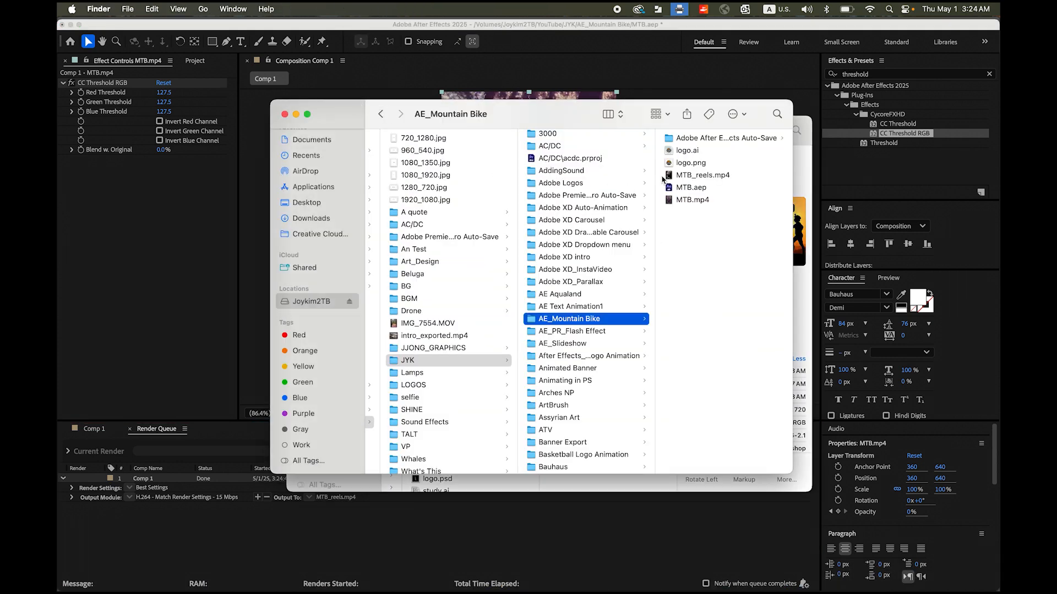
{"action": "left_click", "coordinate": [702, 181]}
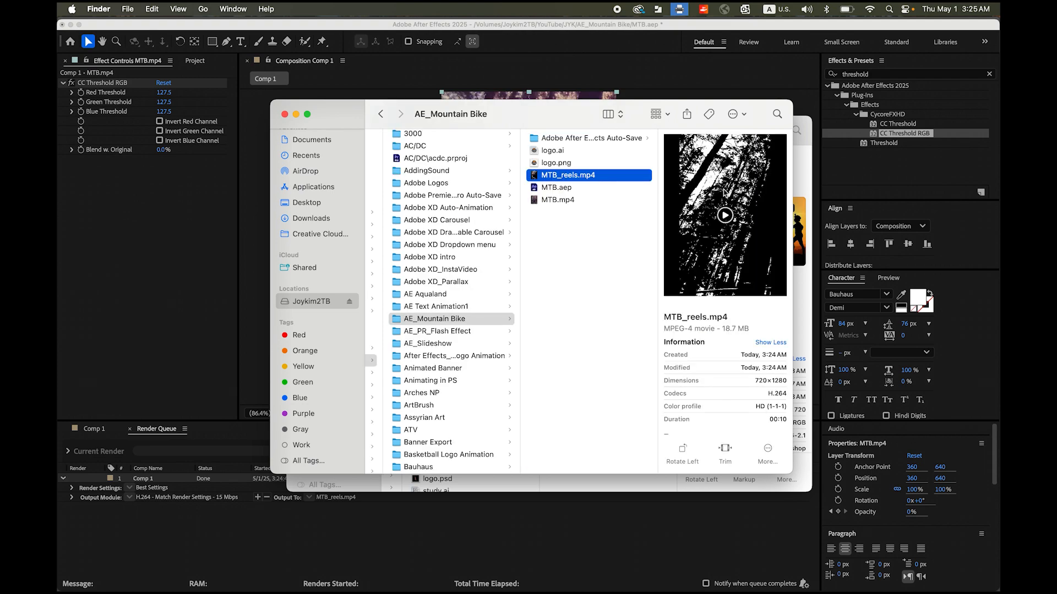
{"action": "key", "text": "space"}
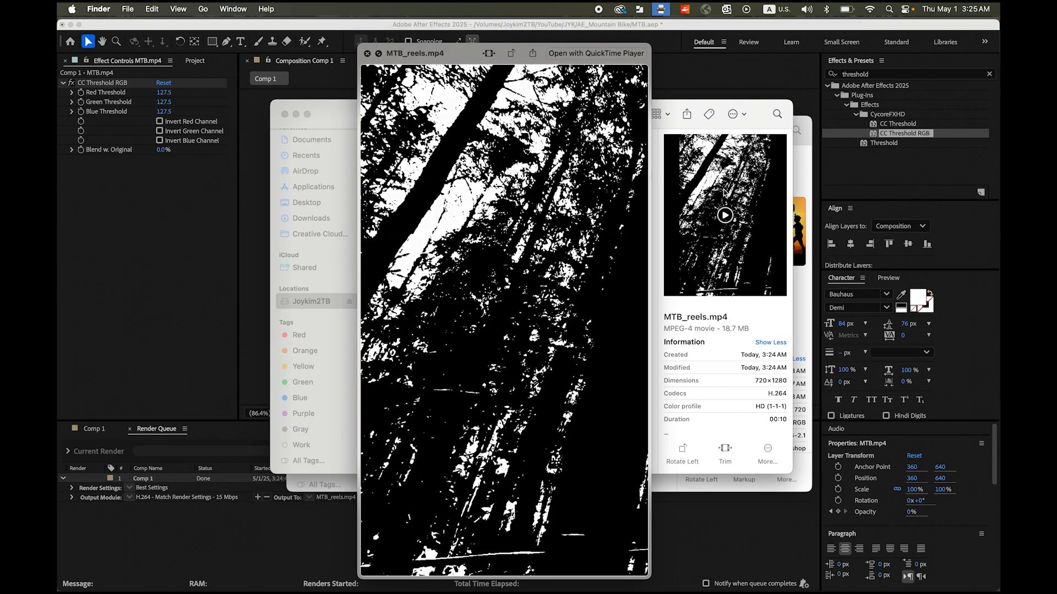